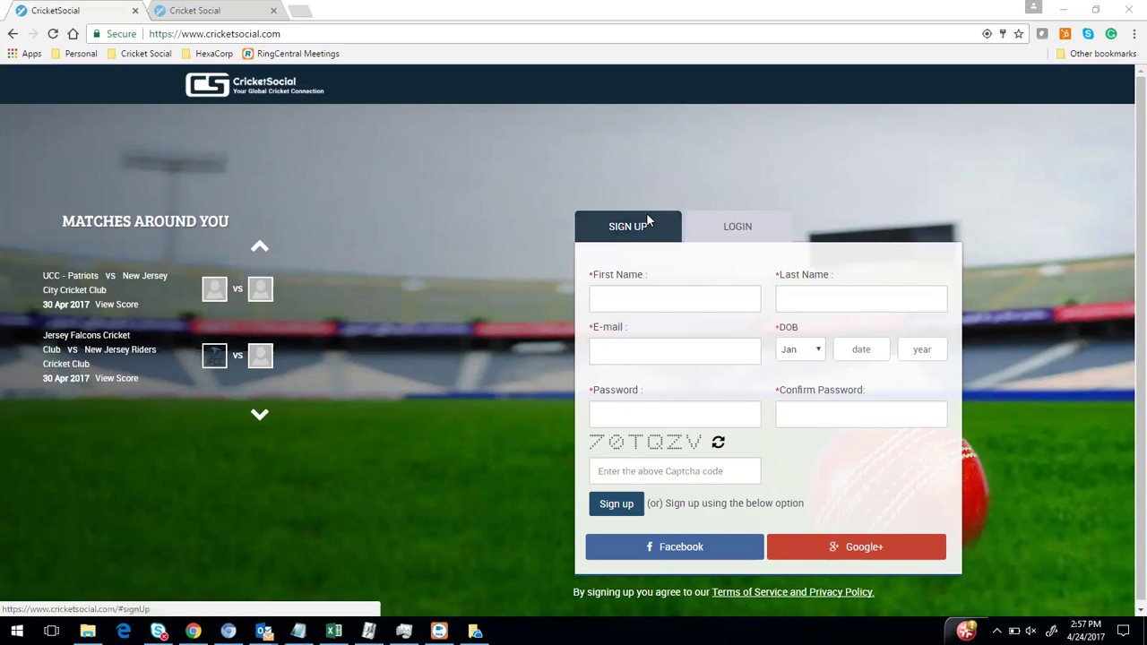
Log in with the Facebook button and reach the personal home news feed
{"action": "left_click", "coordinate": [669, 555]}
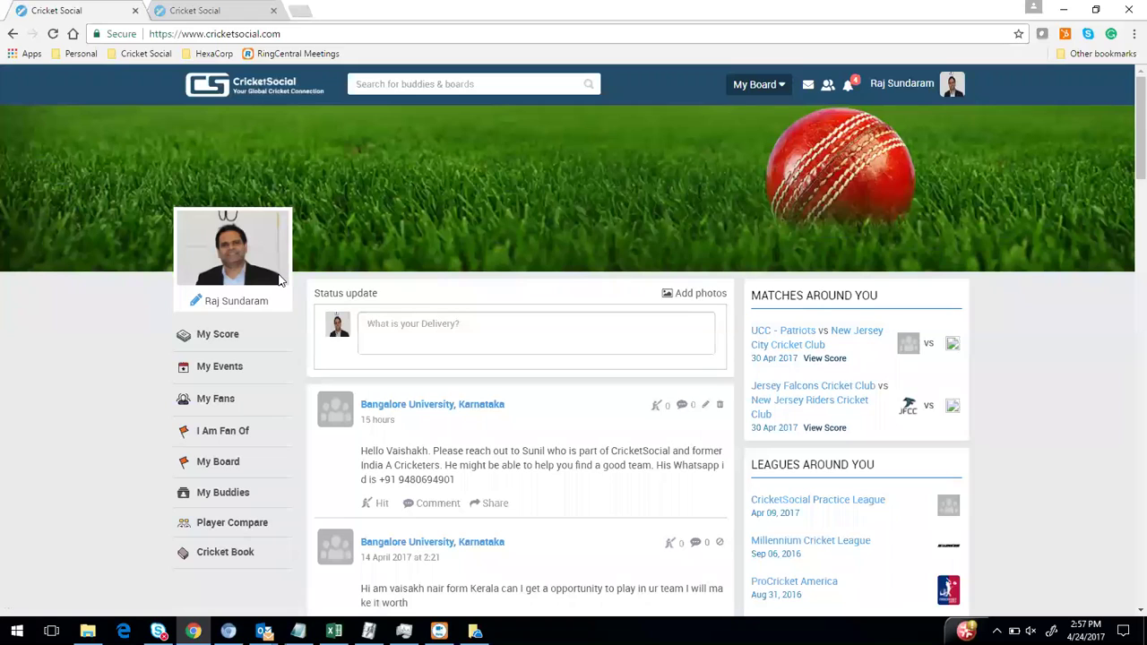
Search for 'Shan', open a matching player's profile, then go to their score page
{"action": "left_click", "coordinate": [446, 87]}
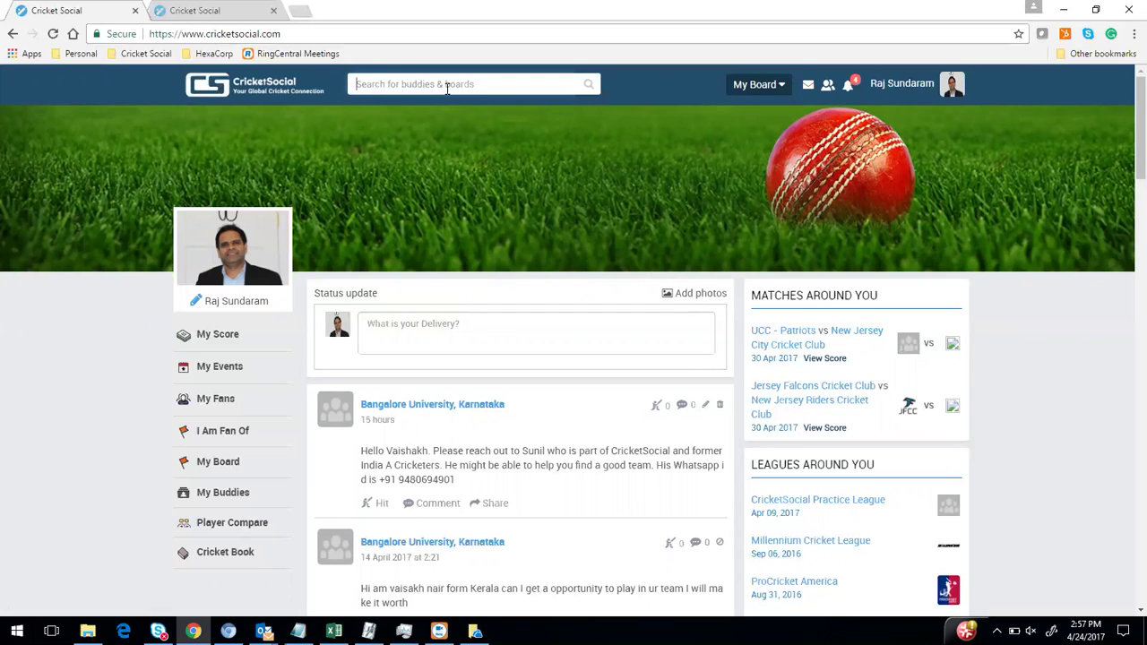
{"action": "type", "text": "Shan"}
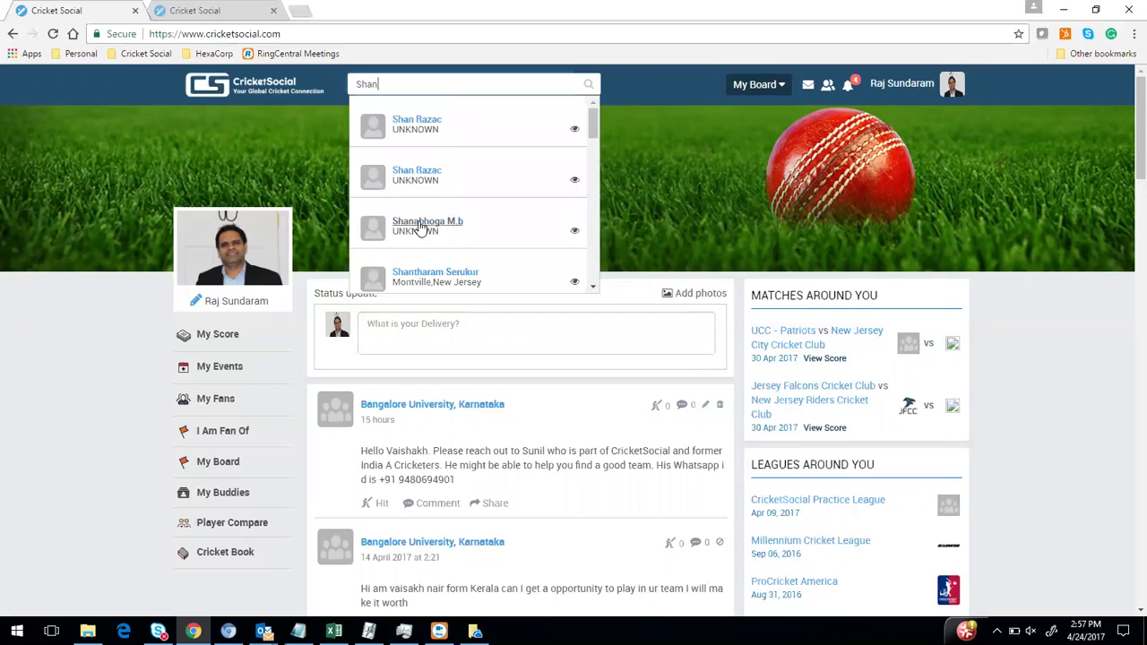
{"action": "scroll", "coordinate": [430, 248], "scroll_direction": "down", "scroll_amount": 3}
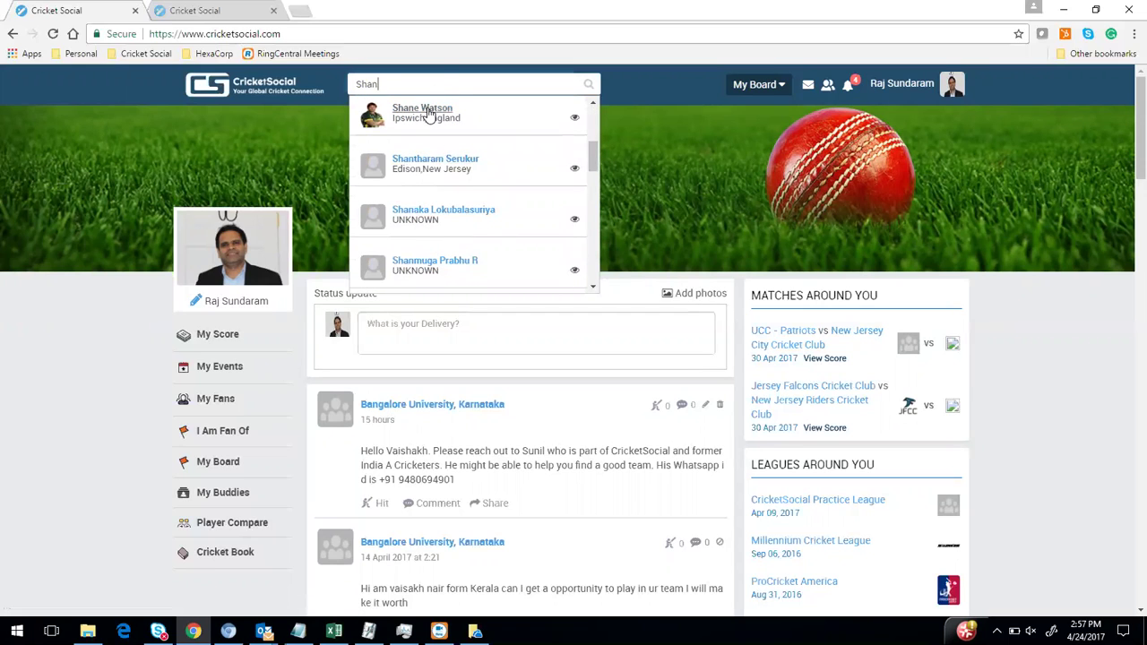
{"action": "left_click", "coordinate": [428, 113]}
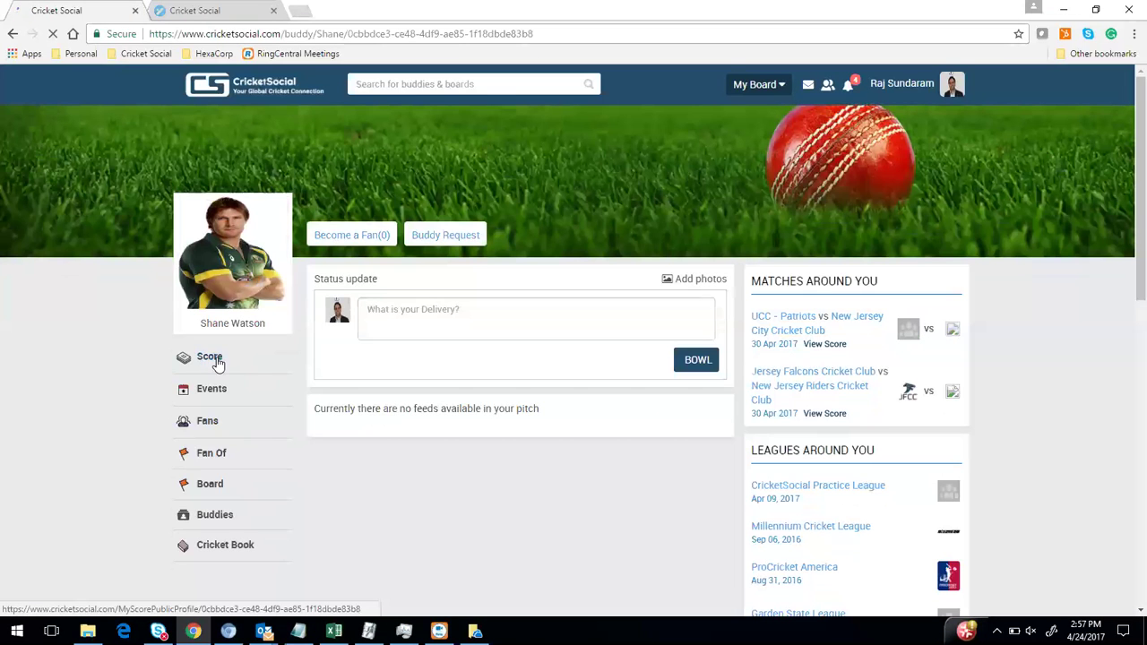
{"action": "left_click", "coordinate": [211, 359]}
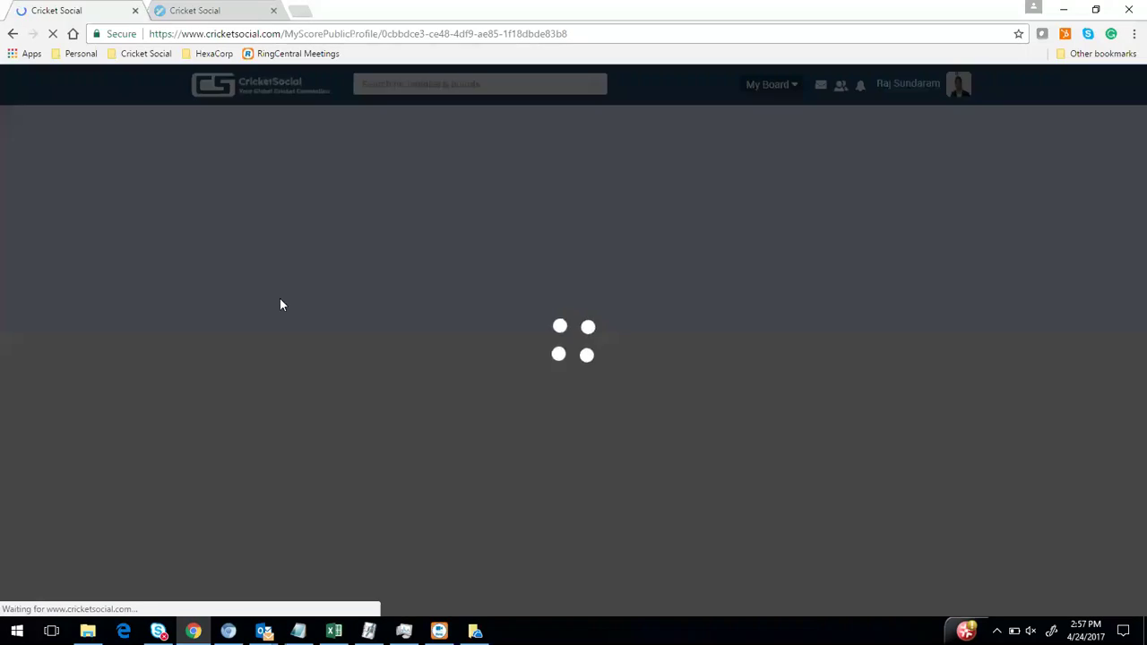
Review the player's details: playing role, Right hand top order batting, and United Kingdom
{"action": "scroll", "coordinate": [417, 298], "scroll_direction": "down", "scroll_amount": 2}
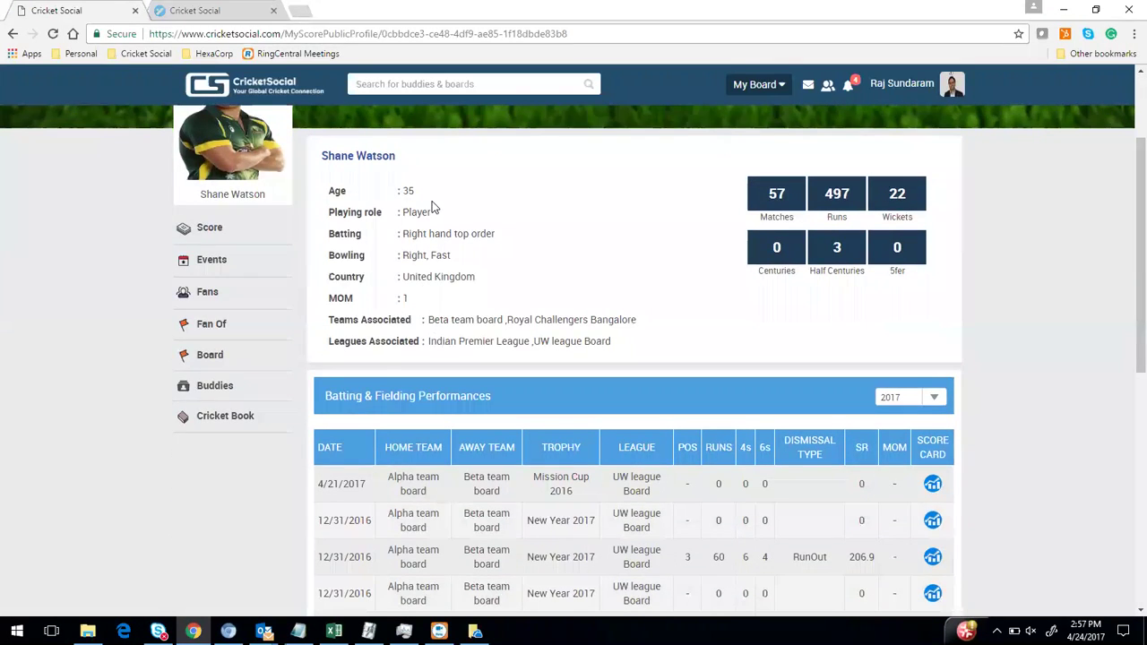
{"action": "left_click_drag", "start_coordinate": [401, 213], "coordinate": [484, 223]}
{"action": "left_click_drag", "start_coordinate": [401, 233], "coordinate": [494, 234]}
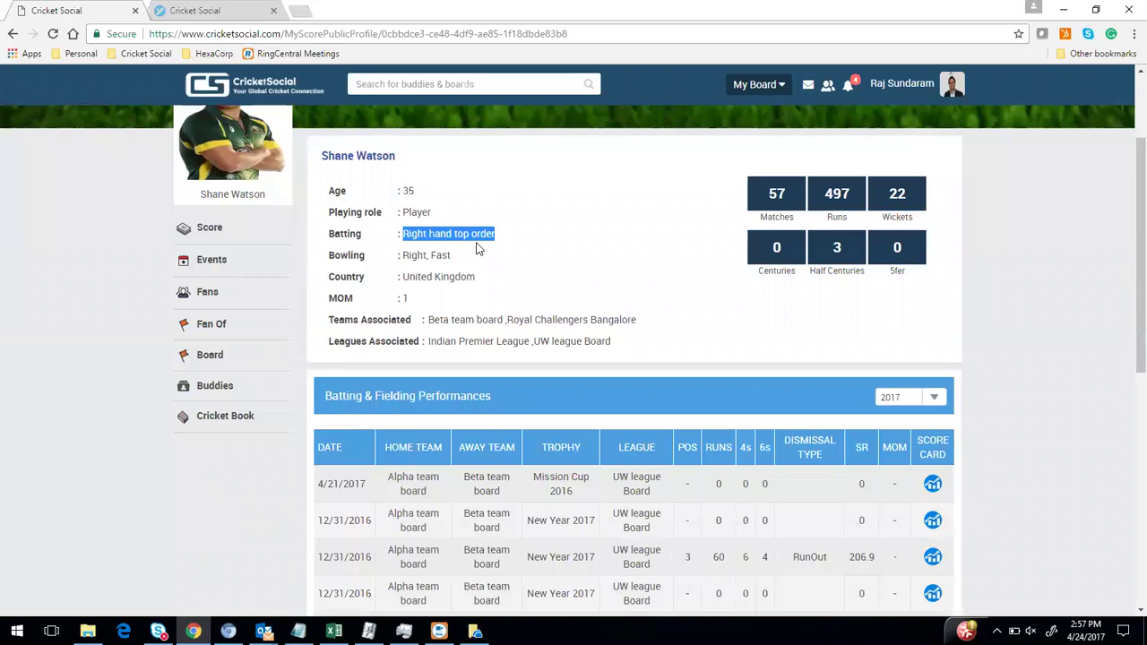
{"action": "left_click_drag", "start_coordinate": [407, 278], "coordinate": [484, 276]}
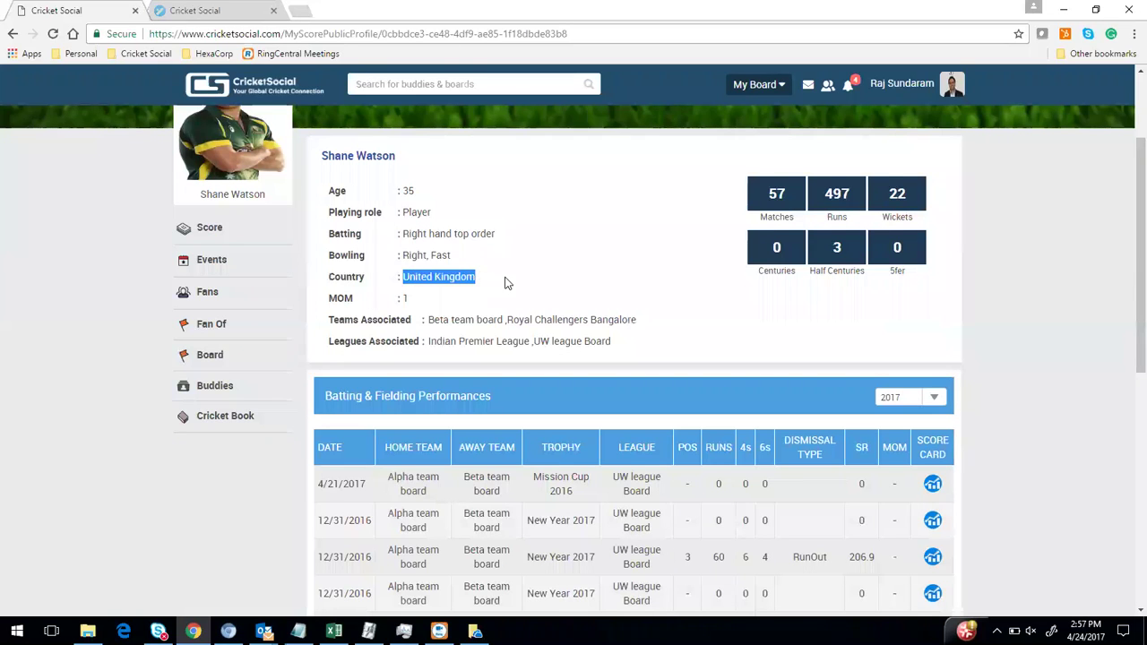
{"action": "scroll", "coordinate": [504, 283], "scroll_direction": "down", "scroll_amount": 1}
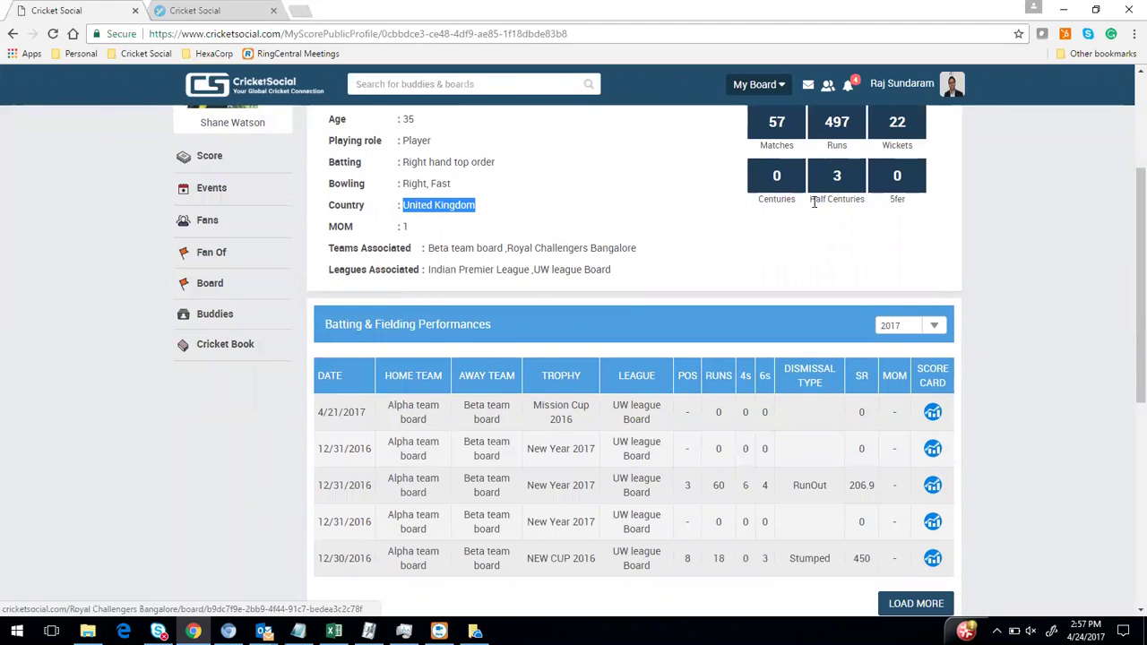
{"action": "scroll", "coordinate": [815, 203], "scroll_direction": "up", "scroll_amount": 1}
Browse the batting and bowling tables, keeping year 2017, then return to the home feed
{"action": "left_click_drag", "start_coordinate": [760, 194], "coordinate": [899, 244]}
{"action": "scroll", "coordinate": [751, 279], "scroll_direction": "down", "scroll_amount": 1}
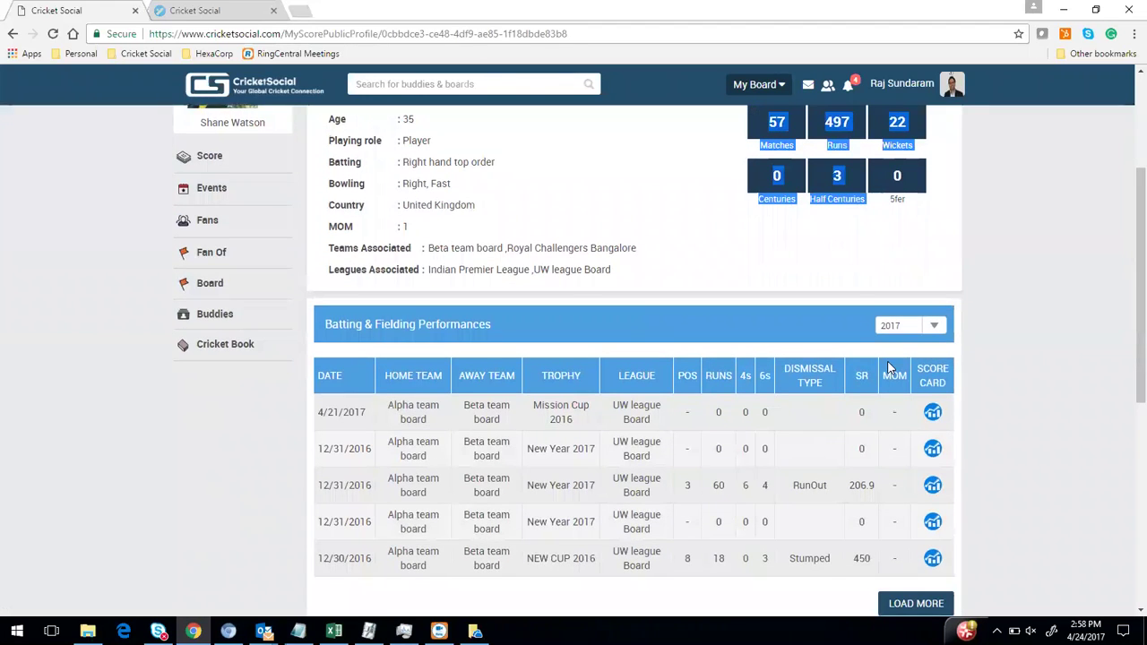
{"action": "scroll", "coordinate": [895, 359], "scroll_direction": "down", "scroll_amount": 2}
{"action": "left_click", "coordinate": [934, 183]}
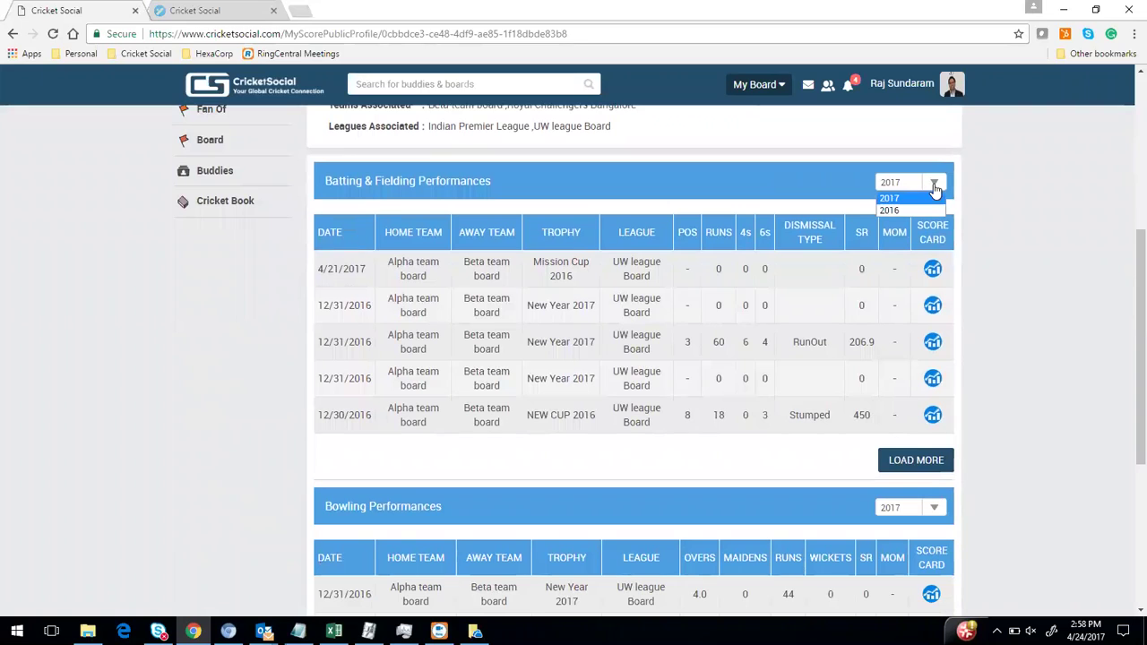
{"action": "left_click", "coordinate": [776, 180]}
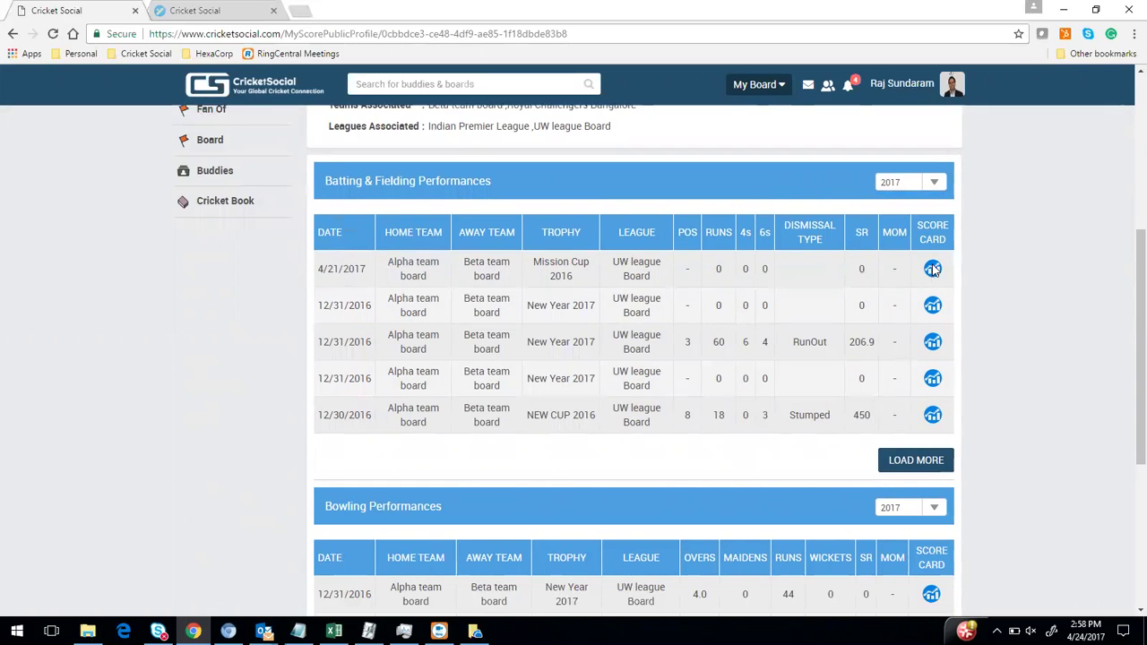
{"action": "scroll", "coordinate": [929, 305], "scroll_direction": "down", "scroll_amount": 4}
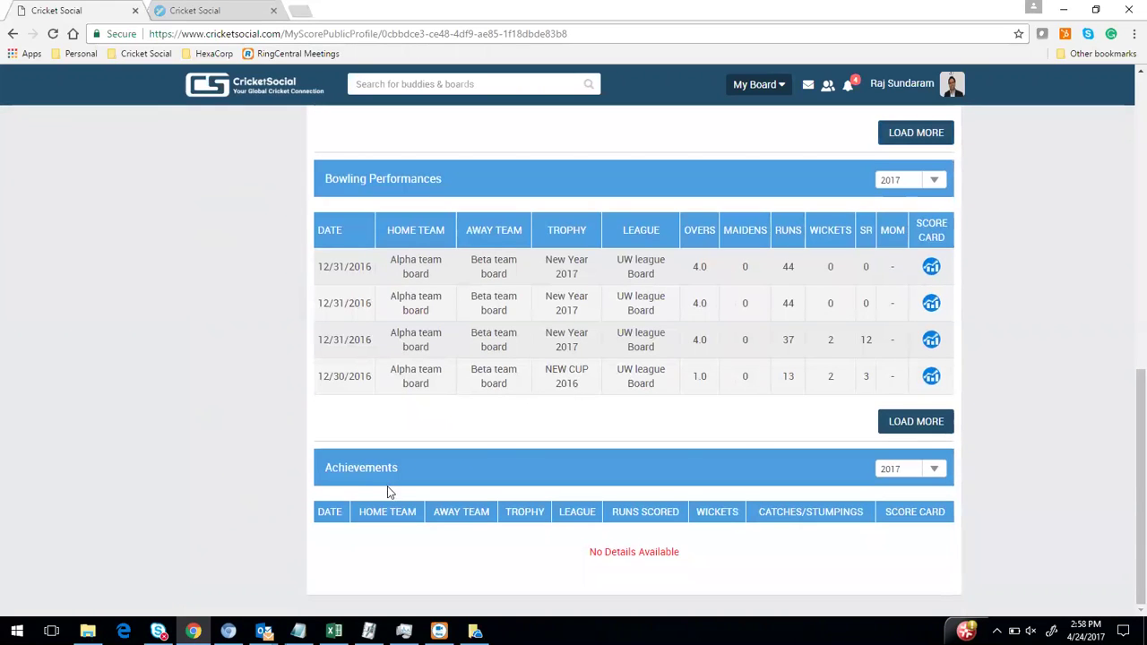
{"action": "scroll", "coordinate": [490, 421], "scroll_direction": "up", "scroll_amount": 1}
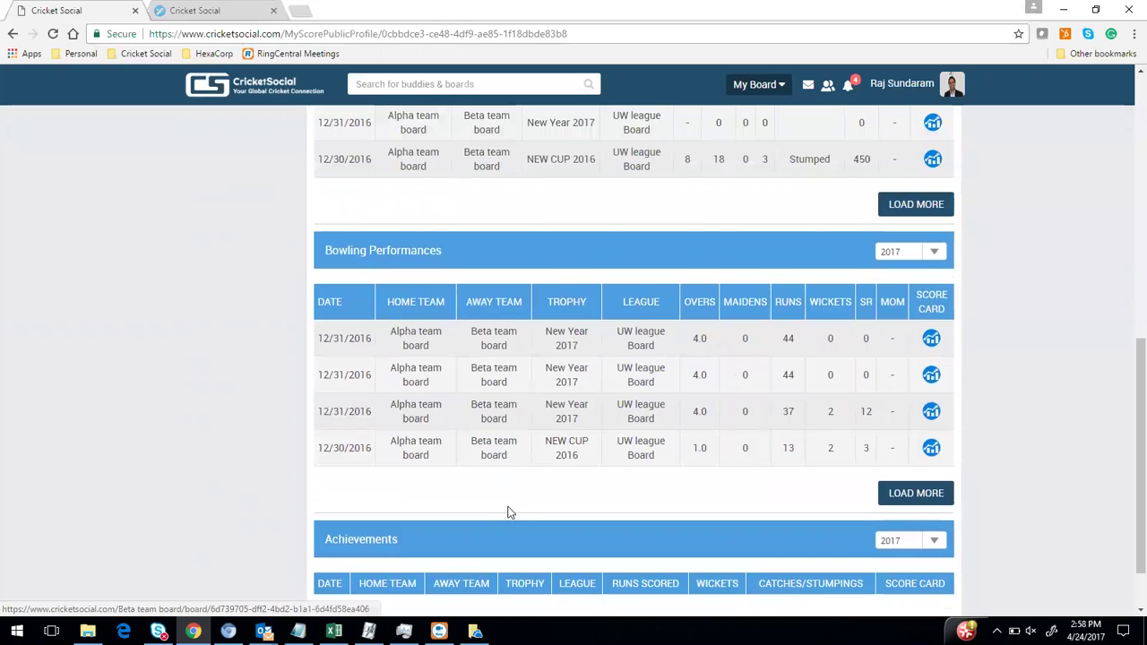
{"action": "scroll", "coordinate": [520, 447], "scroll_direction": "down", "scroll_amount": 1}
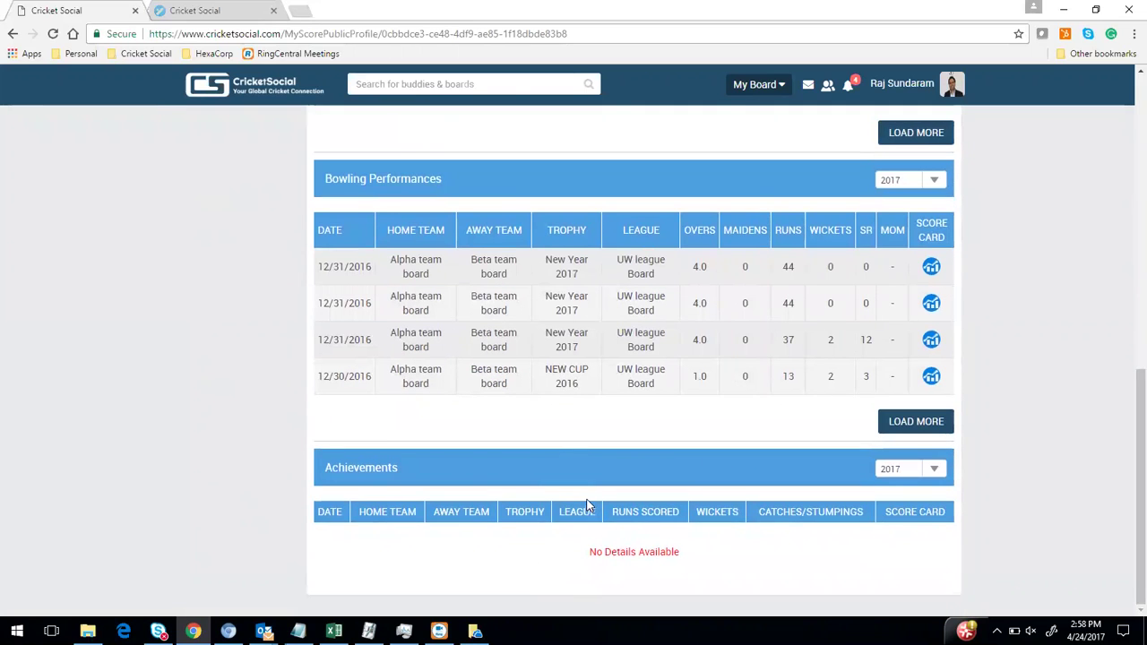
{"action": "scroll", "coordinate": [587, 503], "scroll_direction": "up", "scroll_amount": 2}
{"action": "scroll", "coordinate": [579, 500], "scroll_direction": "up", "scroll_amount": 12}
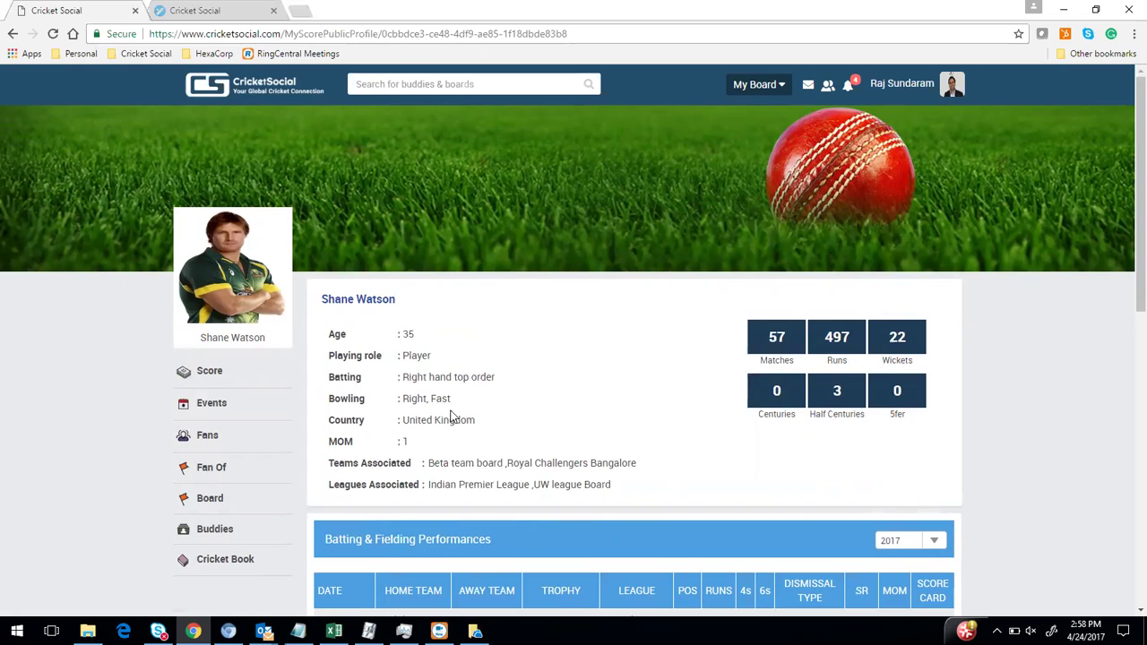
{"action": "left_click", "coordinate": [240, 89]}
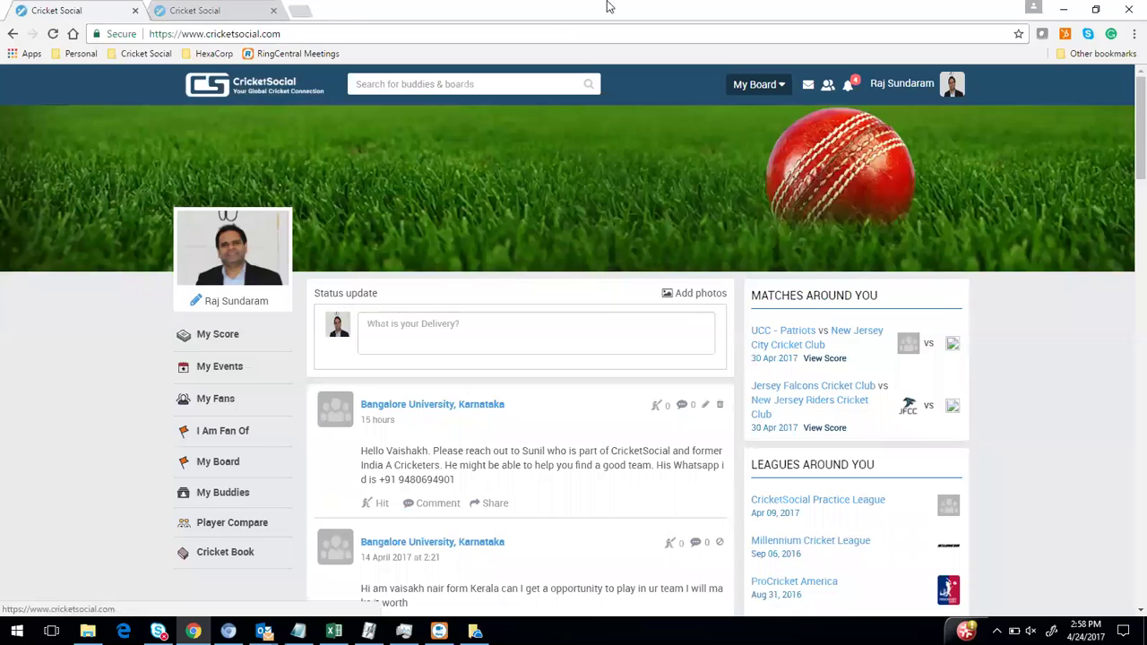
{"action": "left_click", "coordinate": [199, 305]}
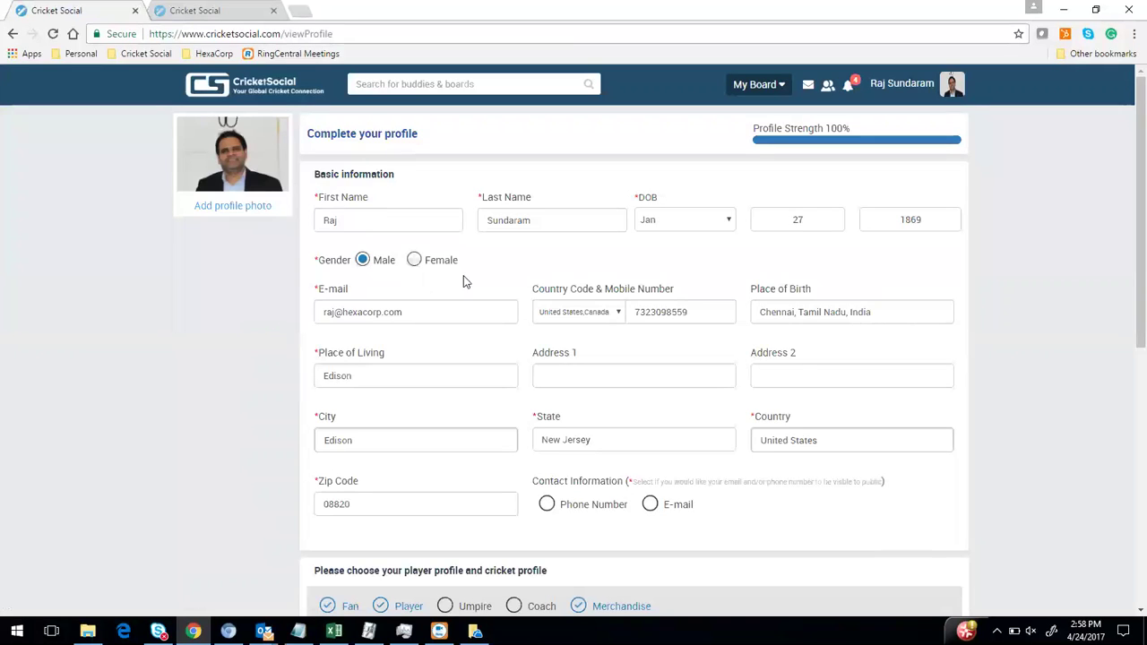
{"action": "scroll", "coordinate": [619, 425], "scroll_direction": "down", "scroll_amount": 2}
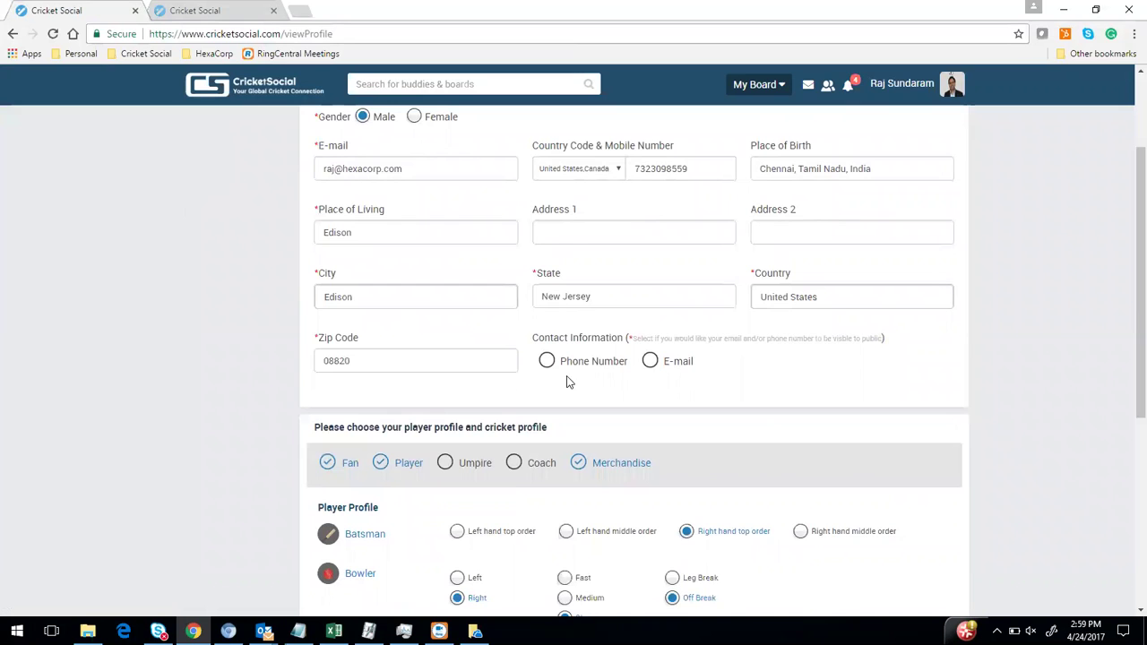
{"action": "scroll", "coordinate": [563, 376], "scroll_direction": "down", "scroll_amount": 2}
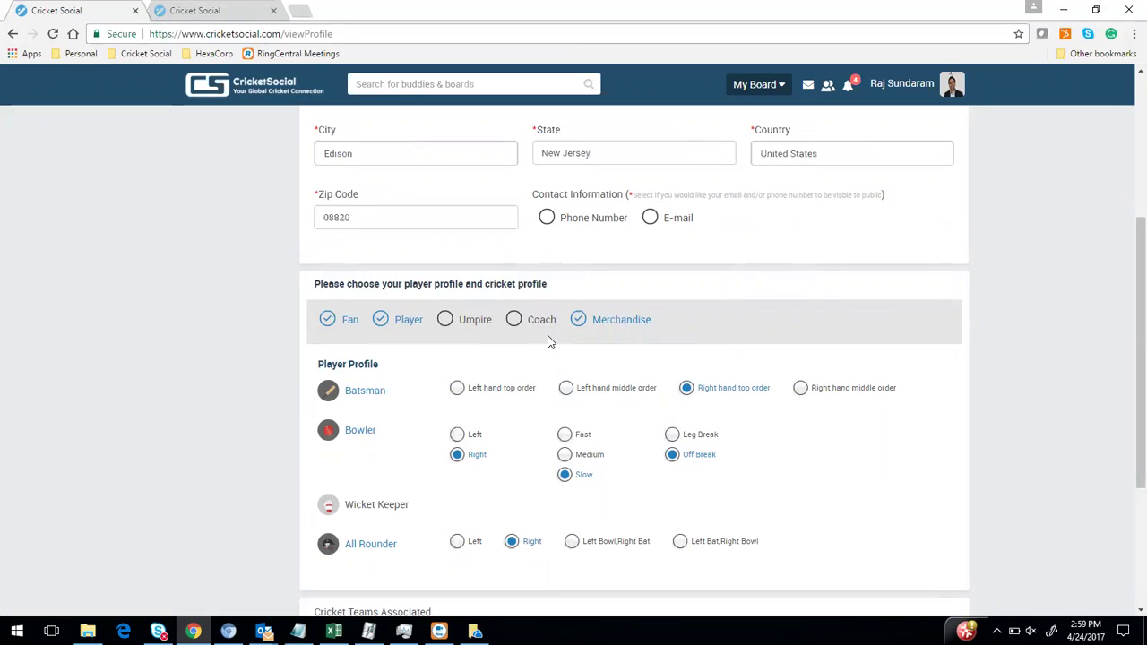
{"action": "scroll", "coordinate": [594, 336], "scroll_direction": "down", "scroll_amount": 1}
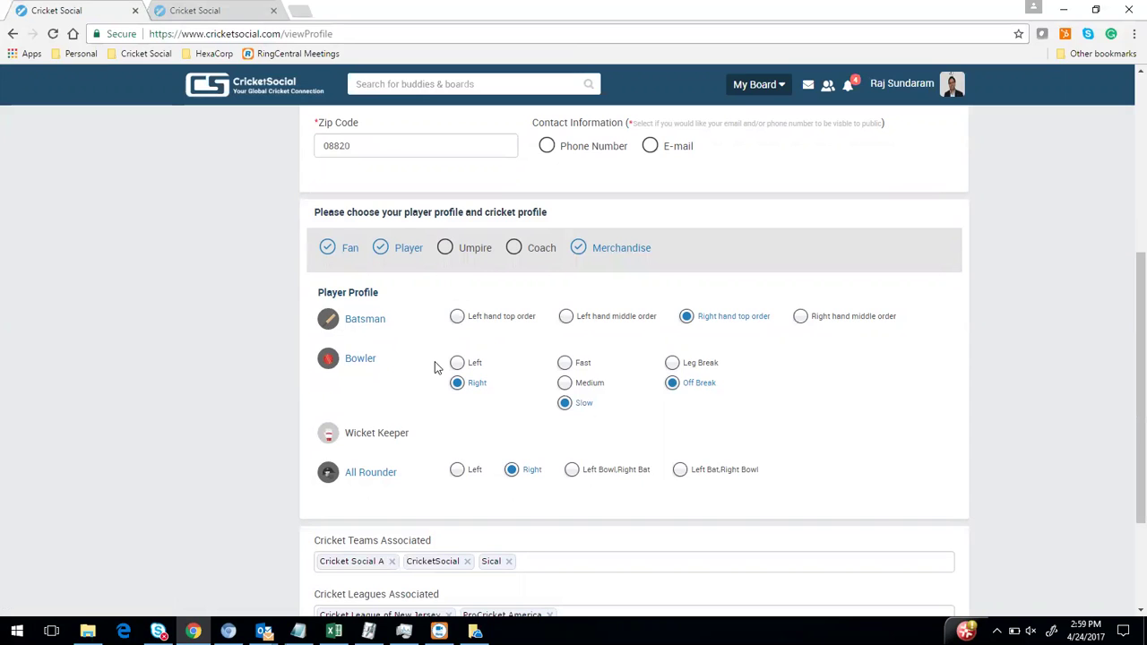
{"action": "scroll", "coordinate": [434, 361], "scroll_direction": "down", "scroll_amount": 2}
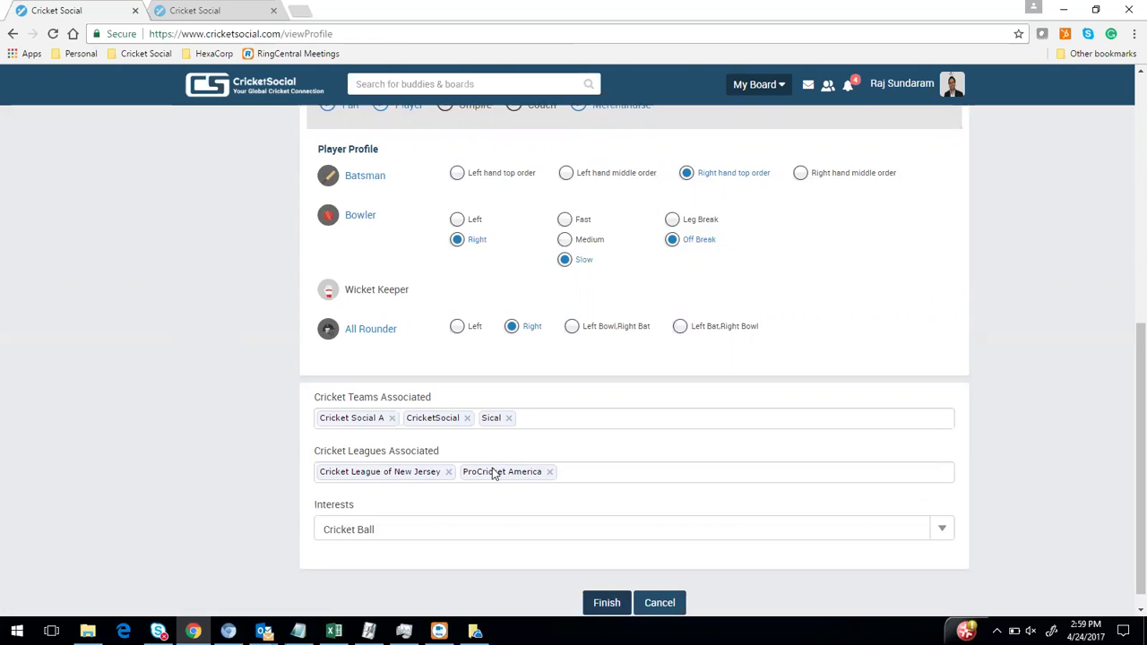
{"action": "left_click", "coordinate": [655, 604]}
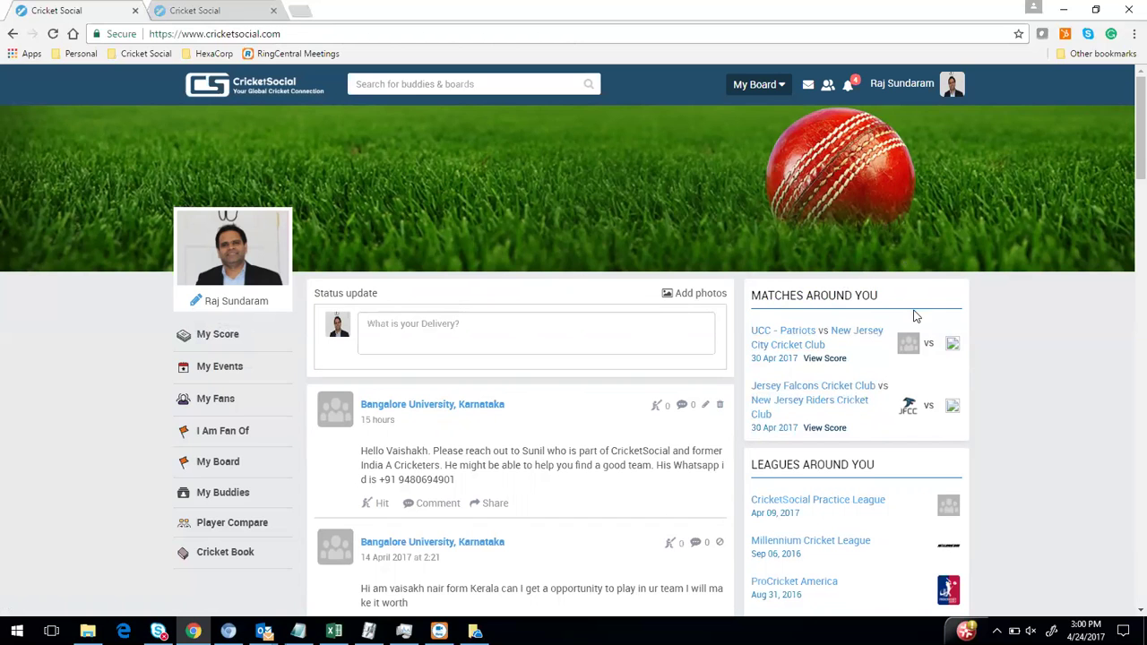
{"action": "scroll", "coordinate": [895, 328], "scroll_direction": "down", "scroll_amount": 2}
{"action": "scroll", "coordinate": [851, 376], "scroll_direction": "down", "scroll_amount": 1}
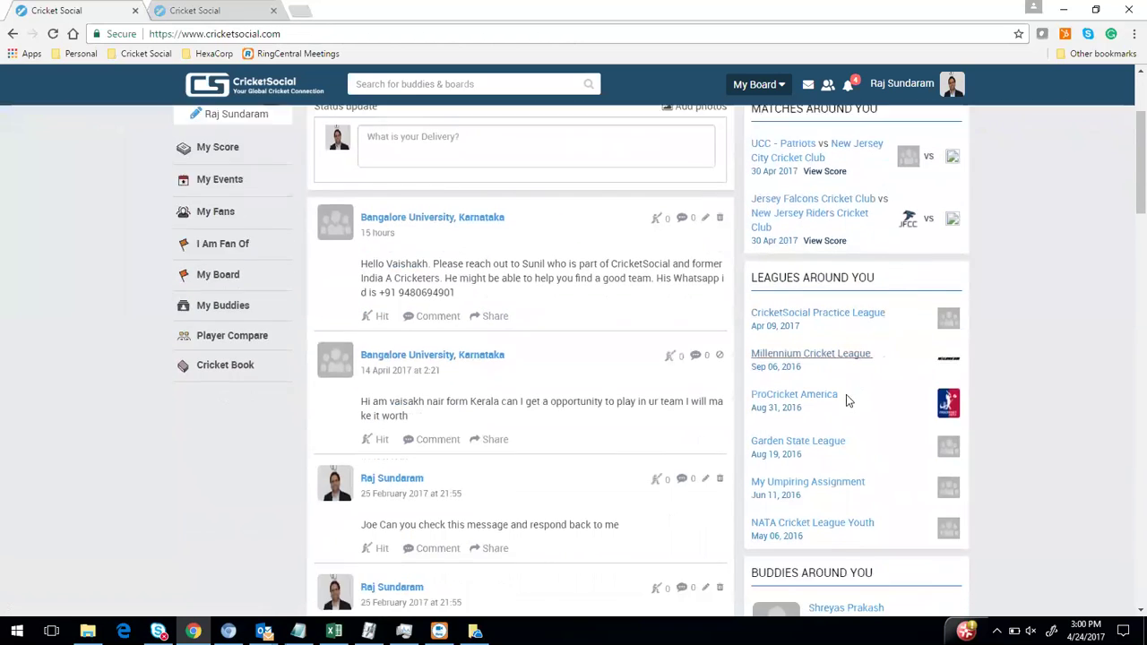
{"action": "scroll", "coordinate": [846, 394], "scroll_direction": "down", "scroll_amount": 2}
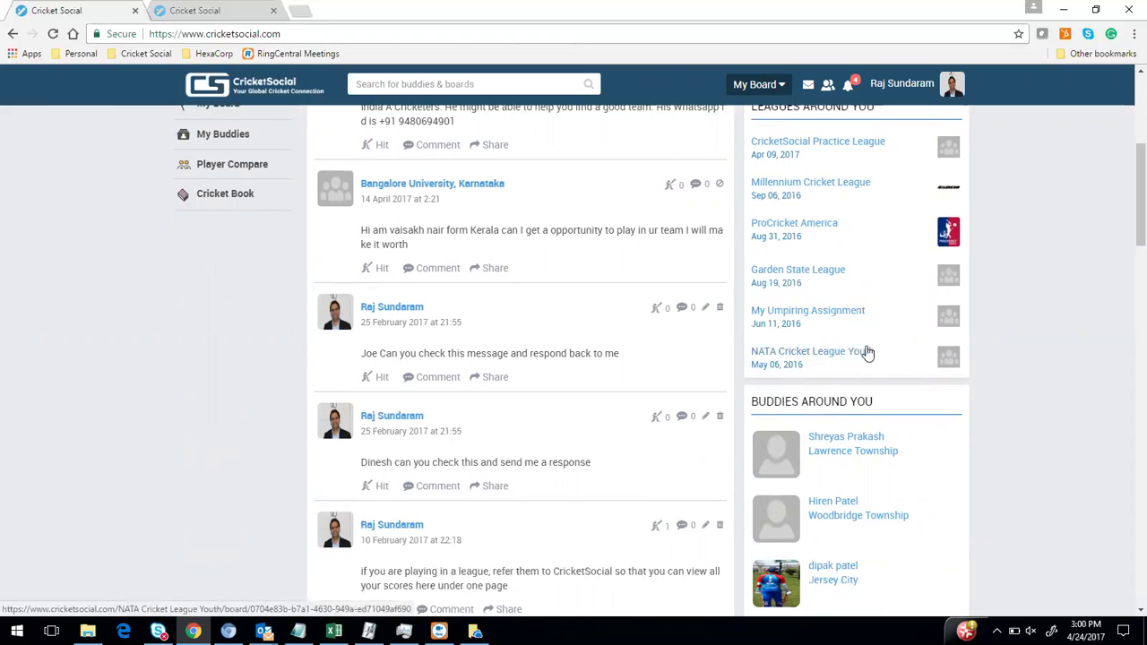
{"action": "scroll", "coordinate": [858, 354], "scroll_direction": "down", "scroll_amount": 3}
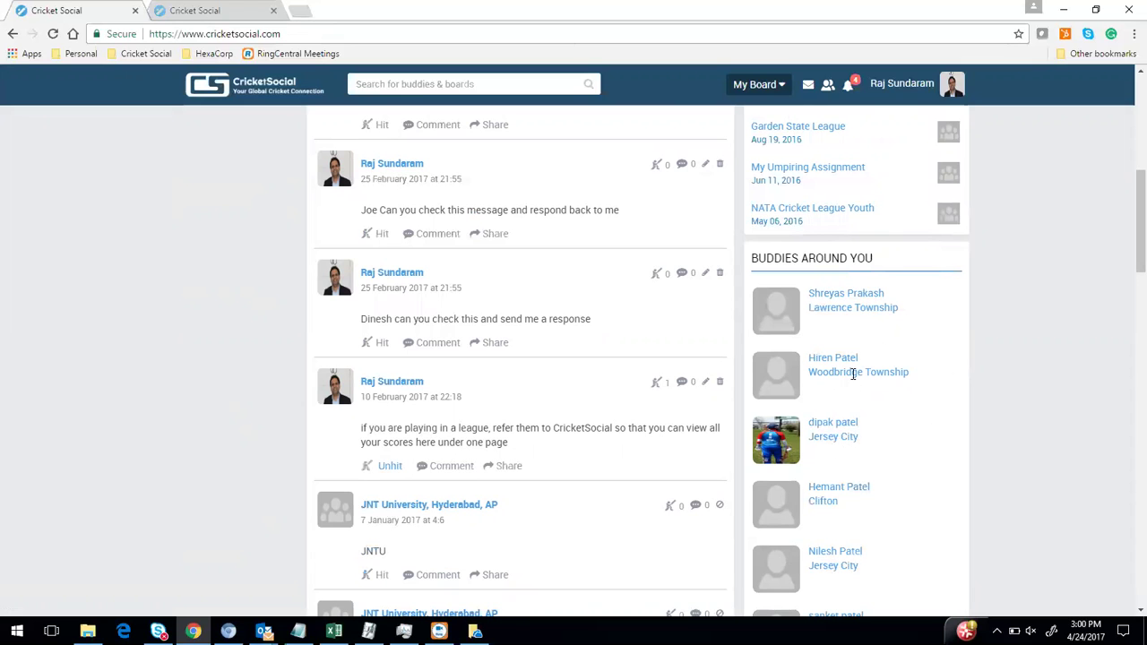
{"action": "scroll", "coordinate": [867, 359], "scroll_direction": "down", "scroll_amount": 1}
{"action": "scroll", "coordinate": [878, 350], "scroll_direction": "down", "scroll_amount": 2}
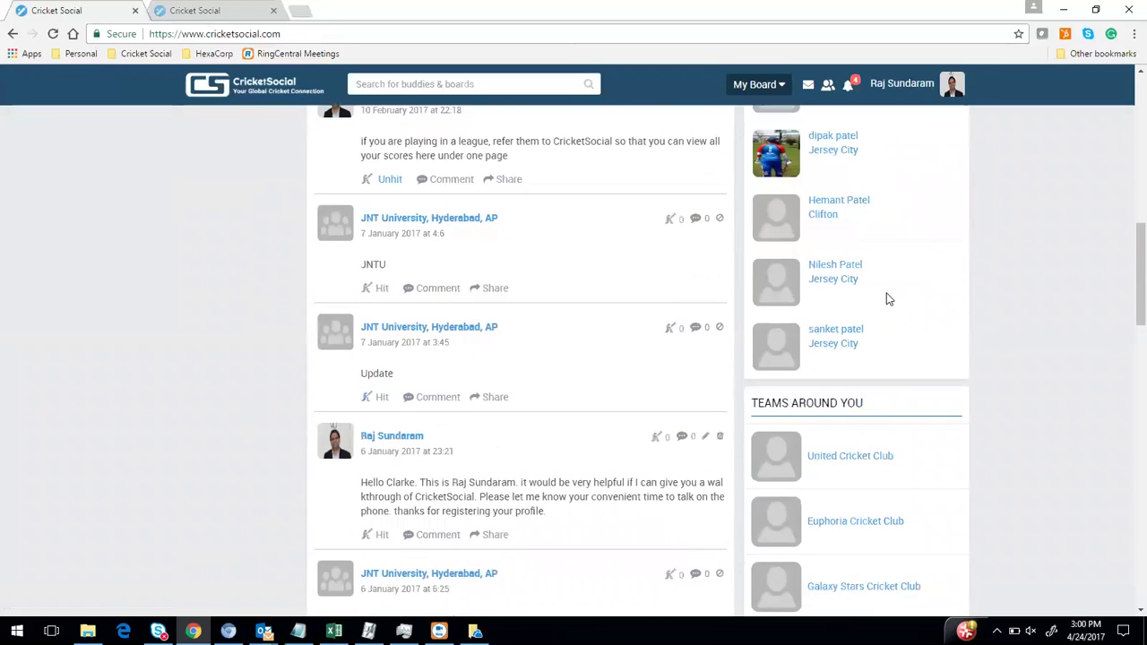
{"action": "scroll", "coordinate": [873, 309], "scroll_direction": "down", "scroll_amount": 6}
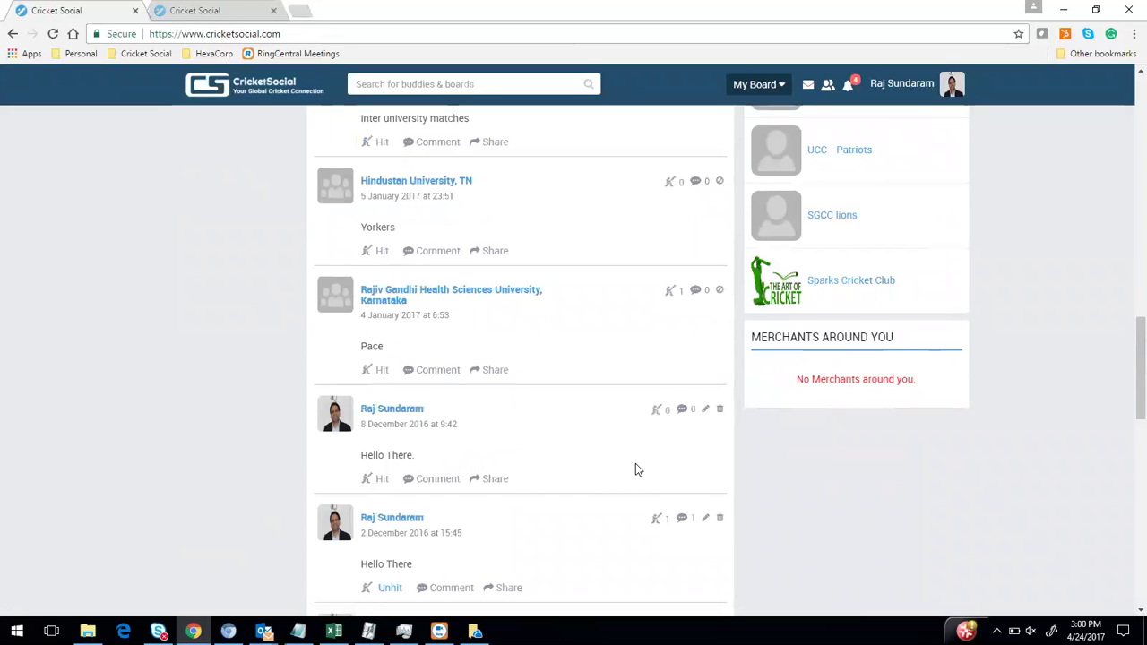
{"action": "scroll", "coordinate": [600, 444], "scroll_direction": "up", "scroll_amount": 5}
{"action": "scroll", "coordinate": [545, 350], "scroll_direction": "up", "scroll_amount": 5}
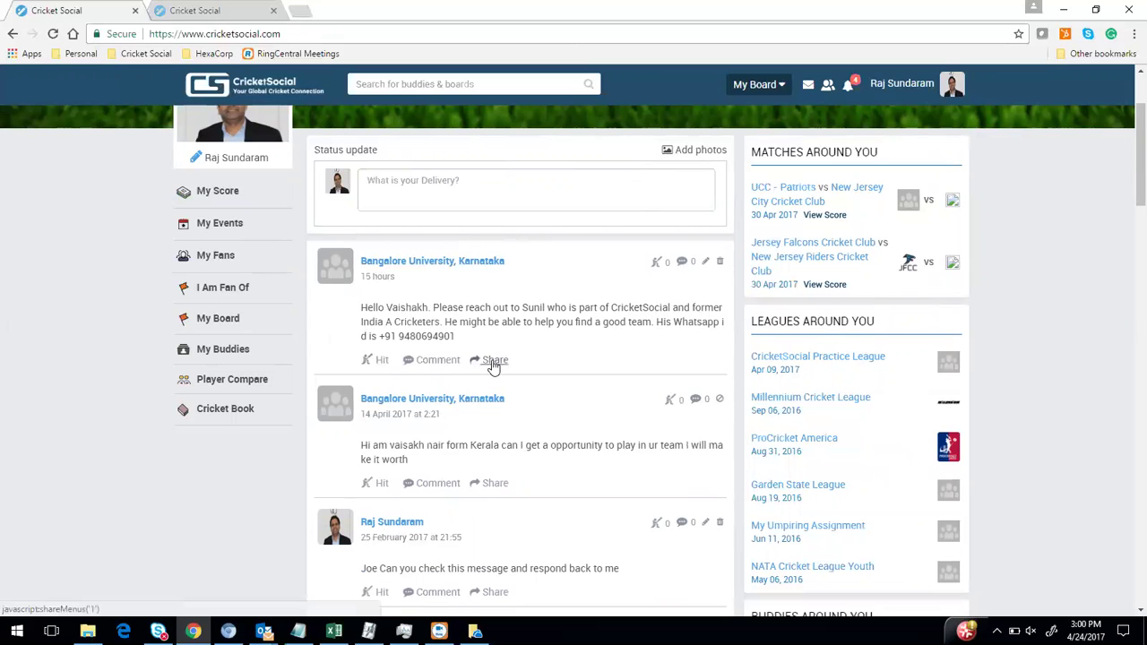
{"action": "scroll", "coordinate": [443, 361], "scroll_direction": "down", "scroll_amount": 5}
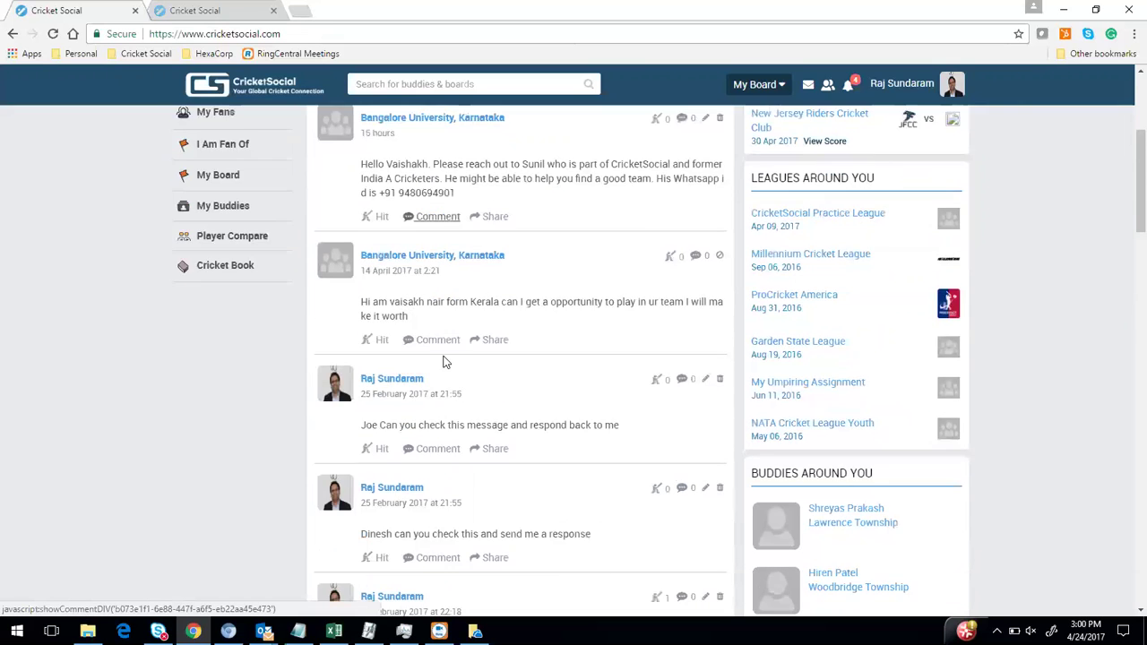
{"action": "scroll", "coordinate": [663, 296], "scroll_direction": "down", "scroll_amount": 5}
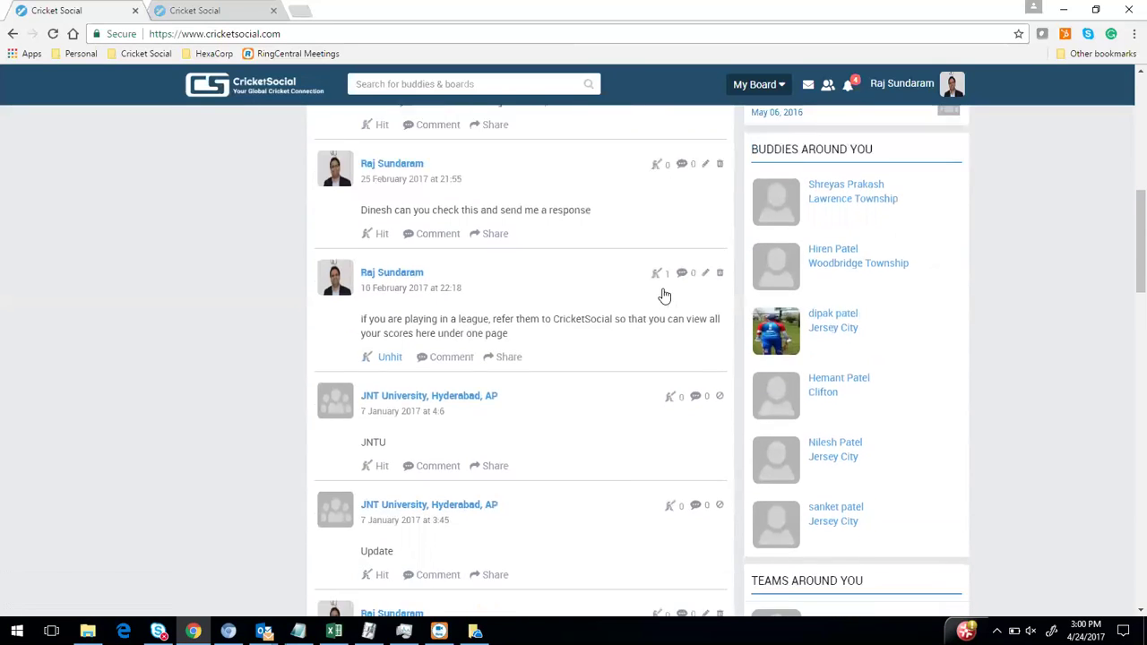
{"action": "scroll", "coordinate": [616, 392], "scroll_direction": "up", "scroll_amount": 12}
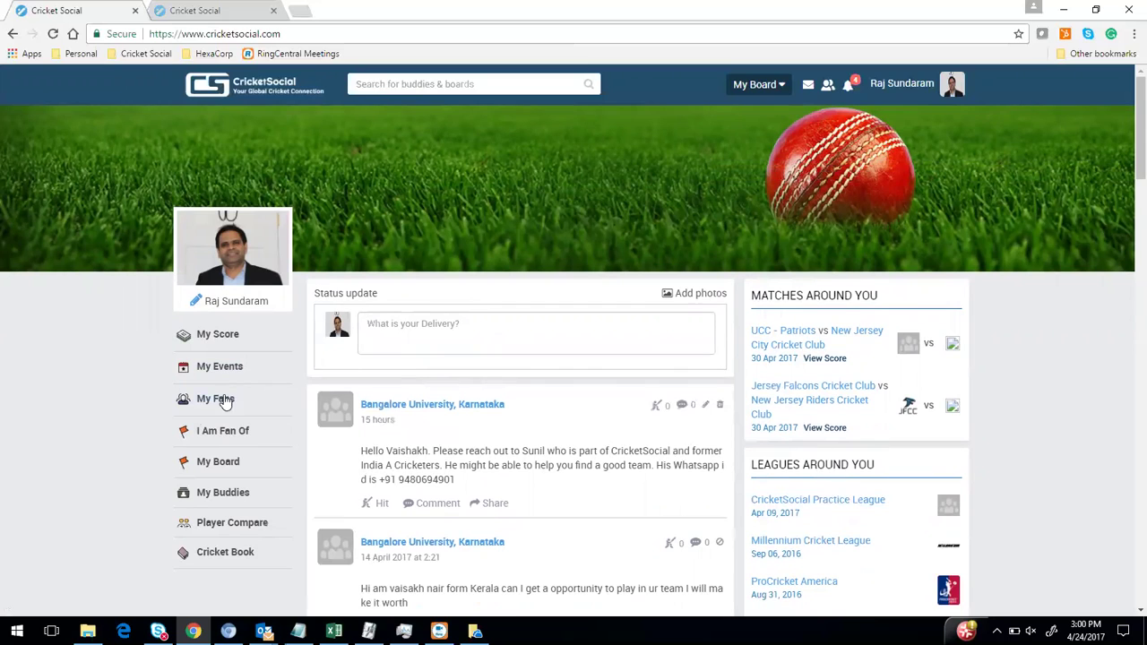
Show the list of the profile's fans from My Fans
{"action": "left_click", "coordinate": [223, 403]}
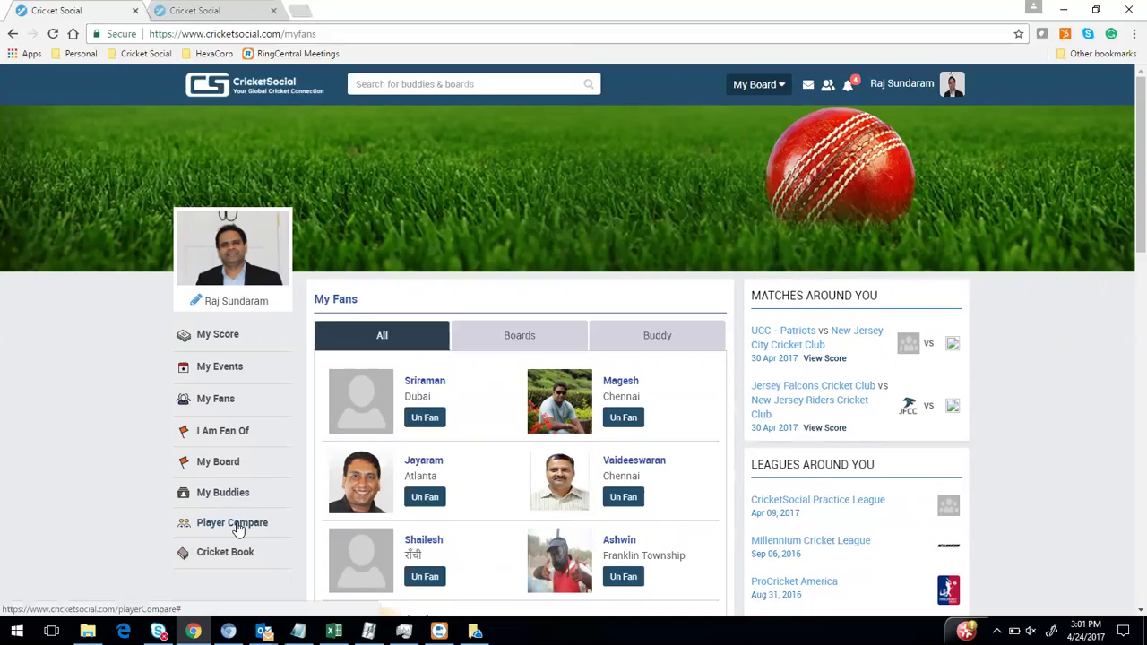
Go to the Player Compare page with its empty player slots
{"action": "left_click", "coordinate": [236, 526]}
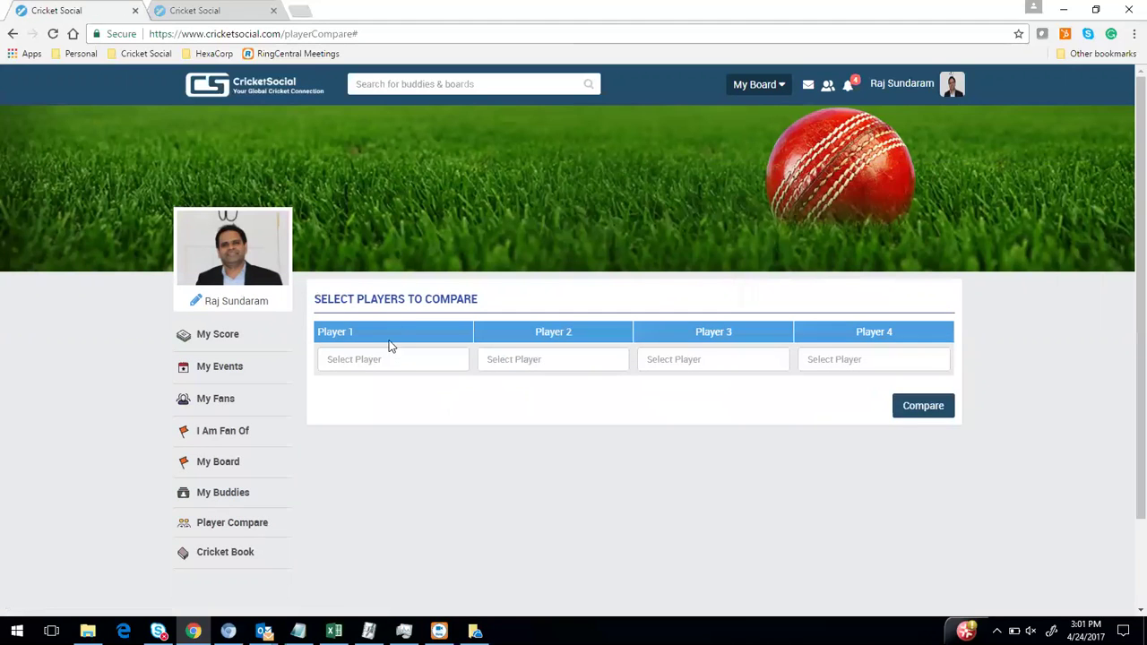
Compare Shane Watson and Shakib Al Hasan, each picked from 'sha' suggestions
{"action": "left_click", "coordinate": [399, 356]}
{"action": "type", "text": "sha"}
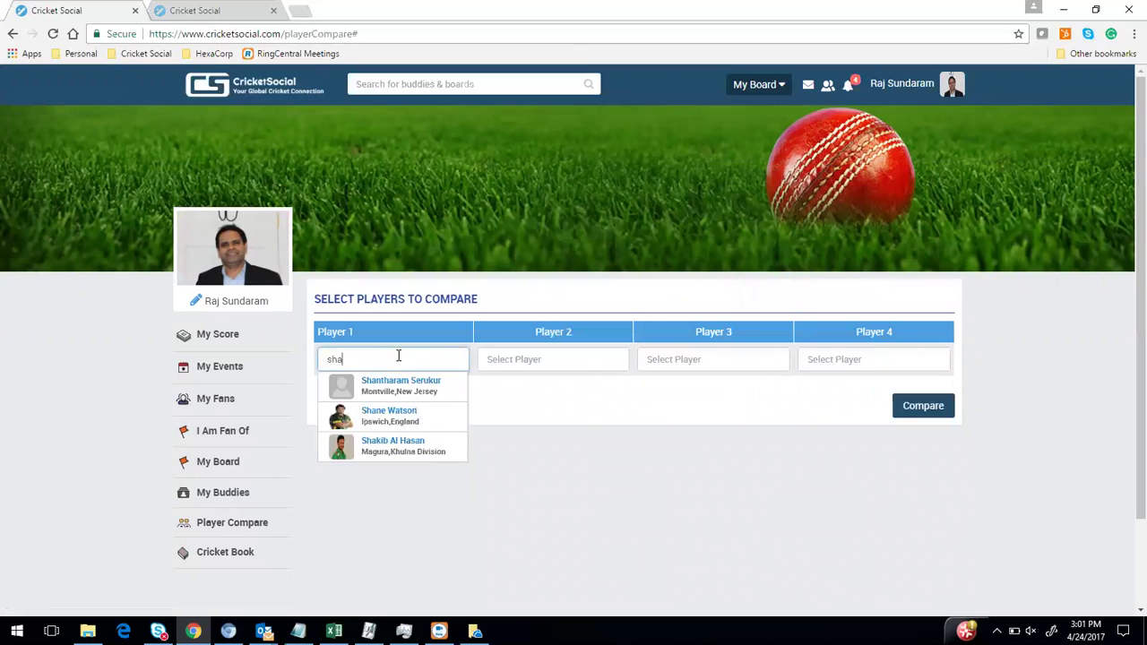
{"action": "left_click", "coordinate": [389, 414]}
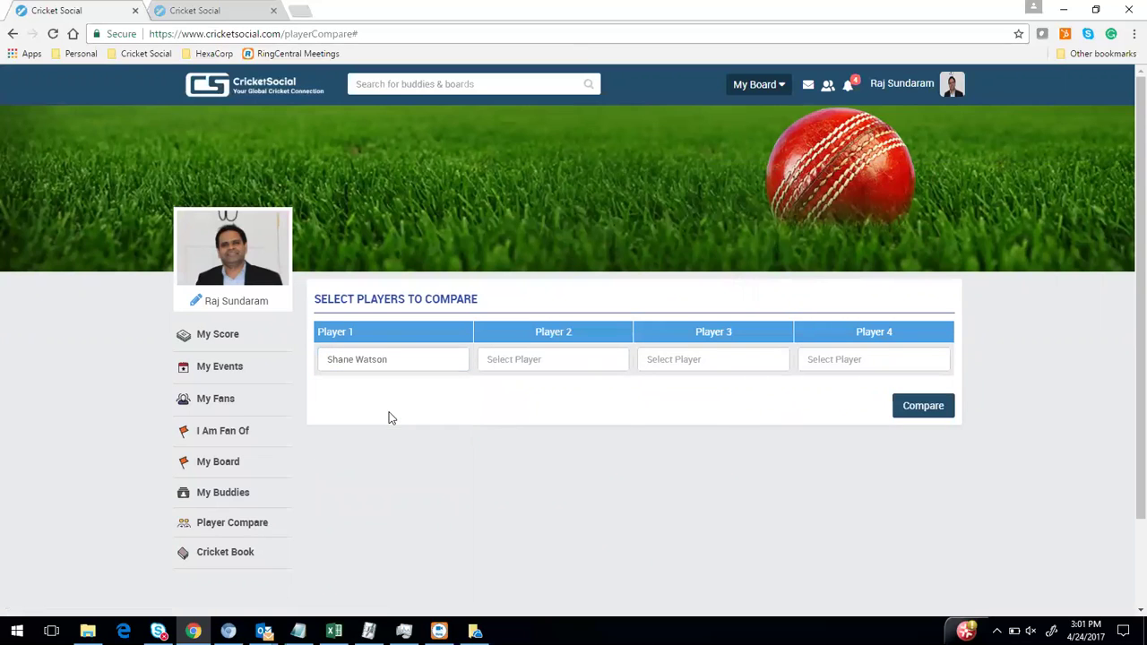
{"action": "left_click", "coordinate": [504, 357]}
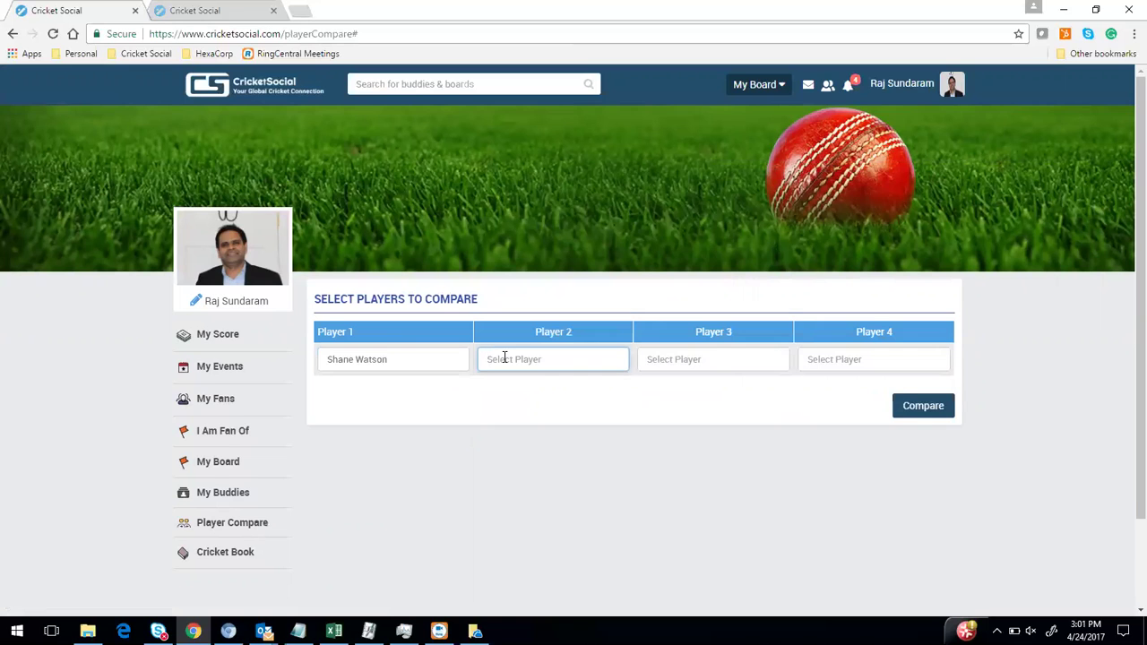
{"action": "scroll", "coordinate": [504, 357], "scroll_direction": "down", "scroll_amount": 1}
{"action": "type", "text": "sha"}
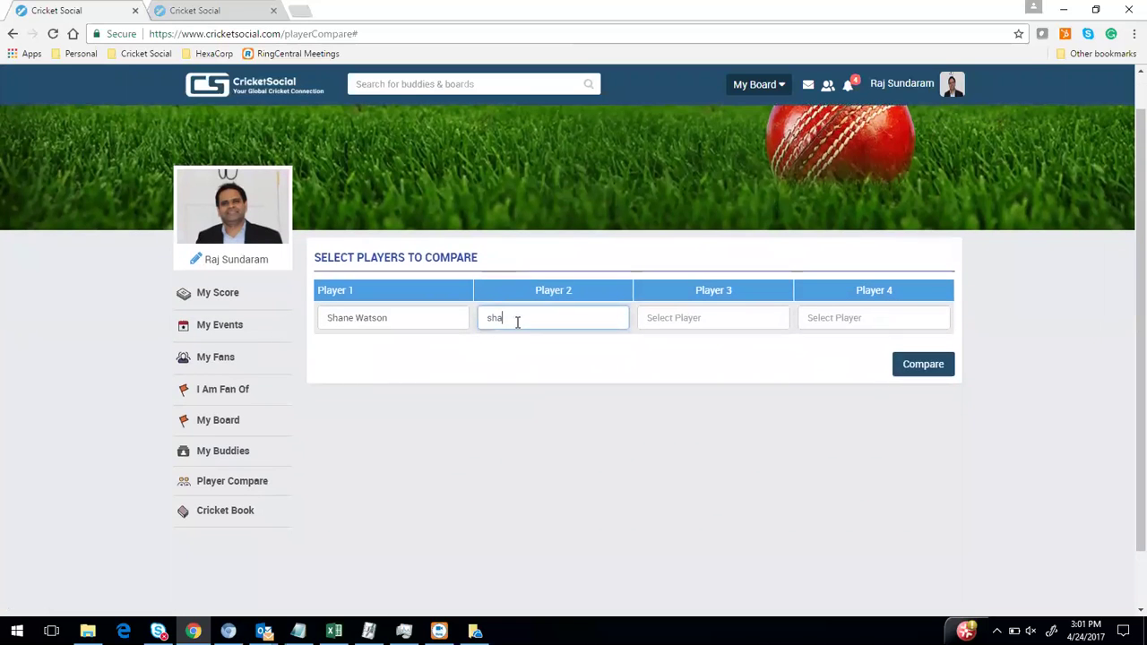
{"action": "key", "text": "BackSpace"}
{"action": "key", "text": "BackSpace"}
{"action": "key", "text": "BackSpace"}
{"action": "type", "text": "sha"}
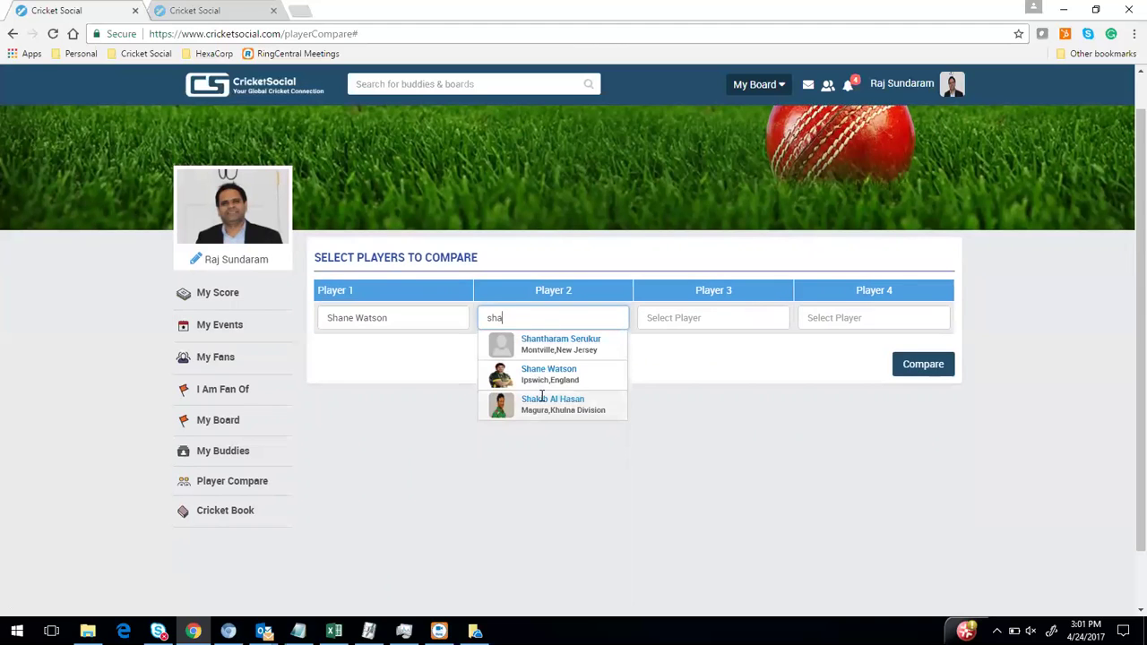
{"action": "left_click", "coordinate": [543, 399]}
{"action": "left_click", "coordinate": [922, 363]}
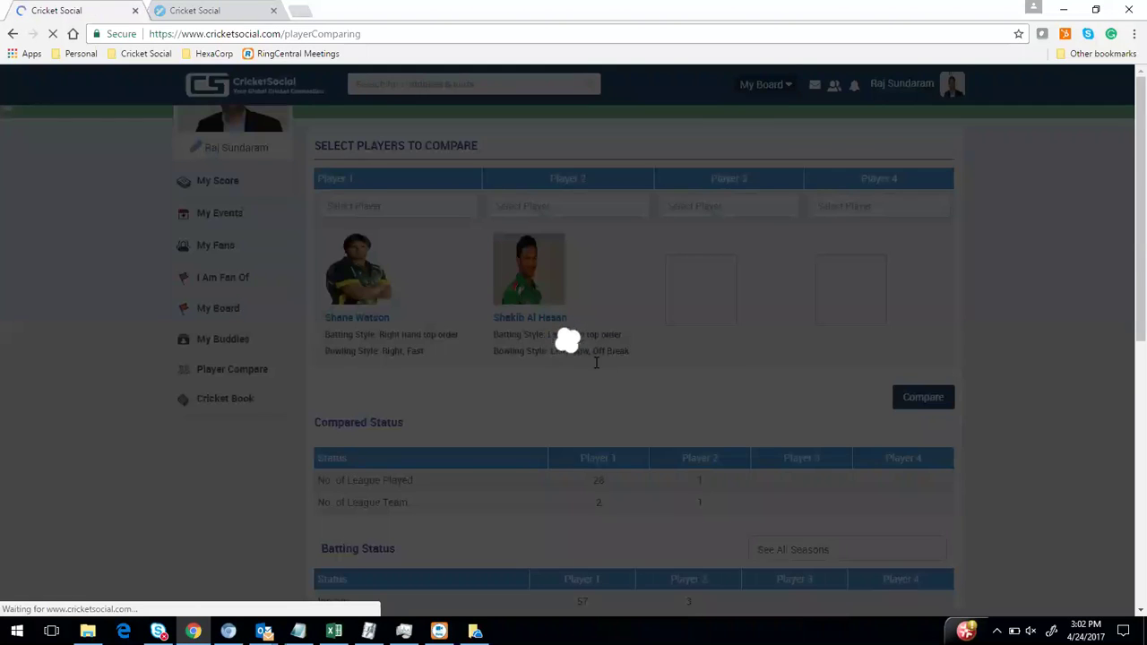
Check batting and bowling stats, noting innings 57 versus 3, then return home
{"action": "scroll", "coordinate": [595, 362], "scroll_direction": "down", "scroll_amount": 5}
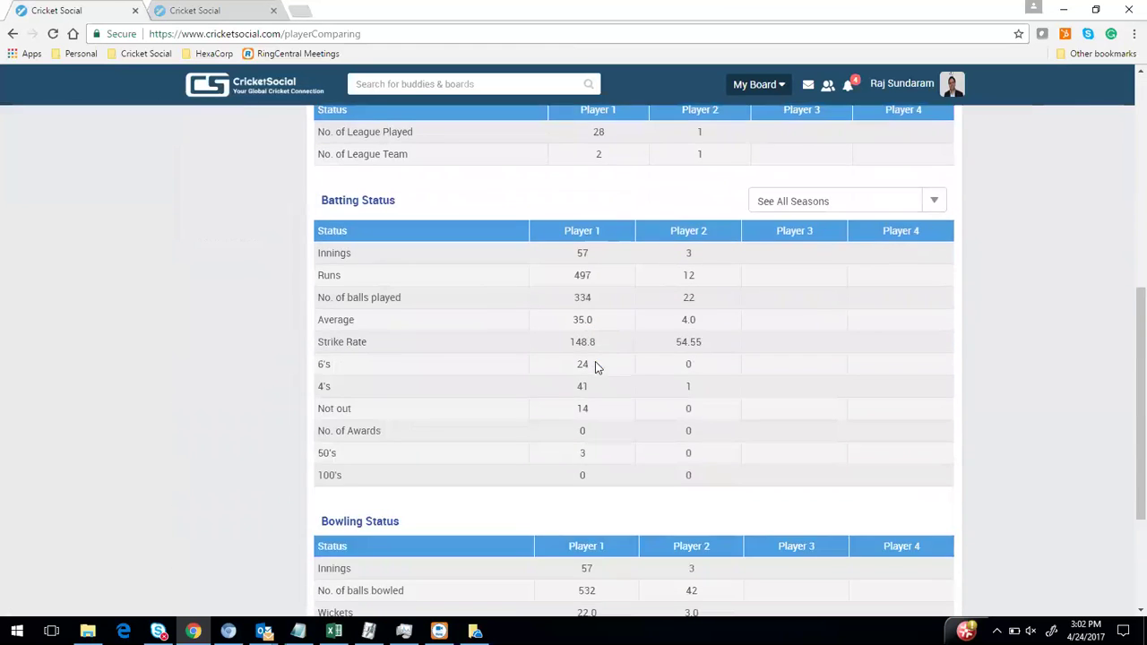
{"action": "scroll", "coordinate": [596, 367], "scroll_direction": "down", "scroll_amount": 2}
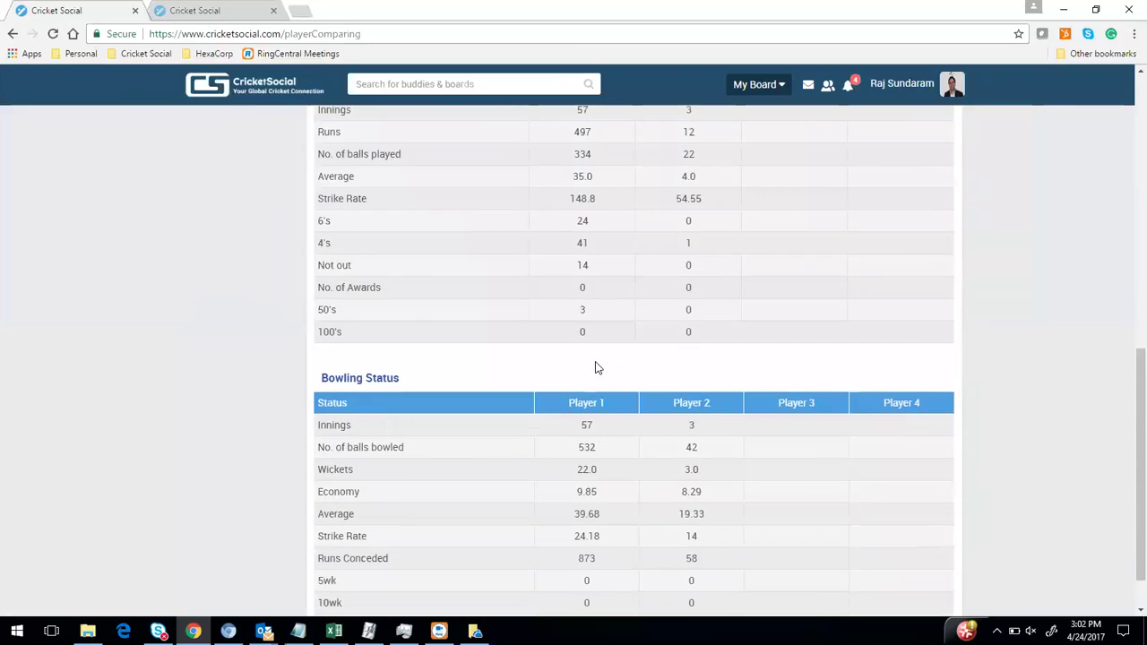
{"action": "scroll", "coordinate": [596, 366], "scroll_direction": "up", "scroll_amount": 3}
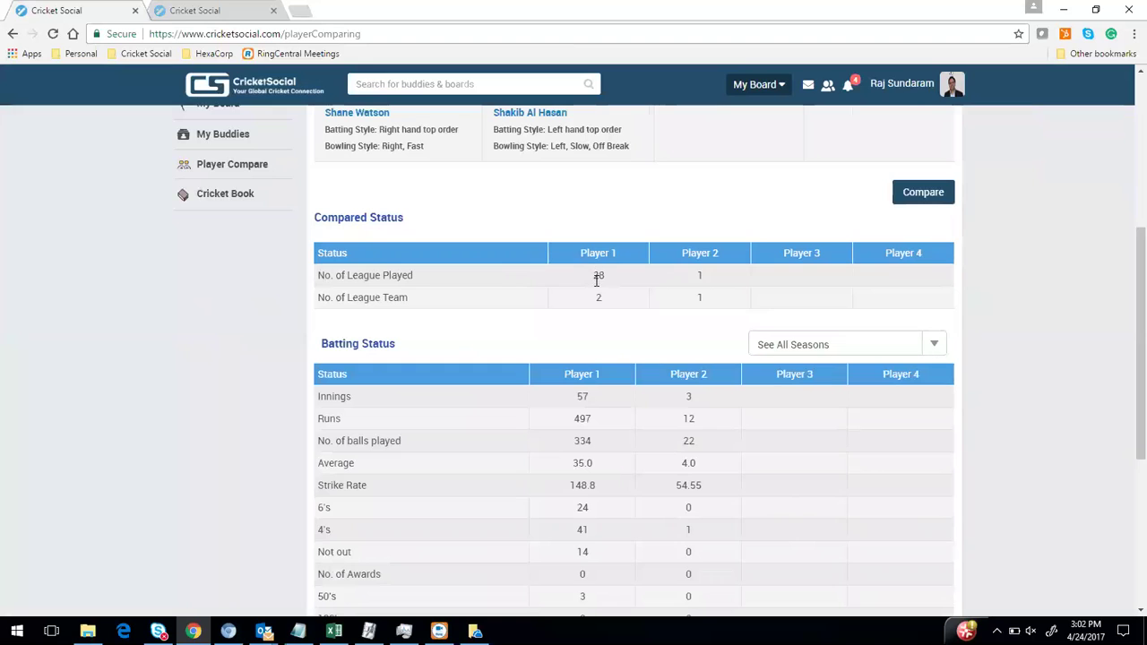
{"action": "scroll", "coordinate": [592, 320], "scroll_direction": "down", "scroll_amount": 2}
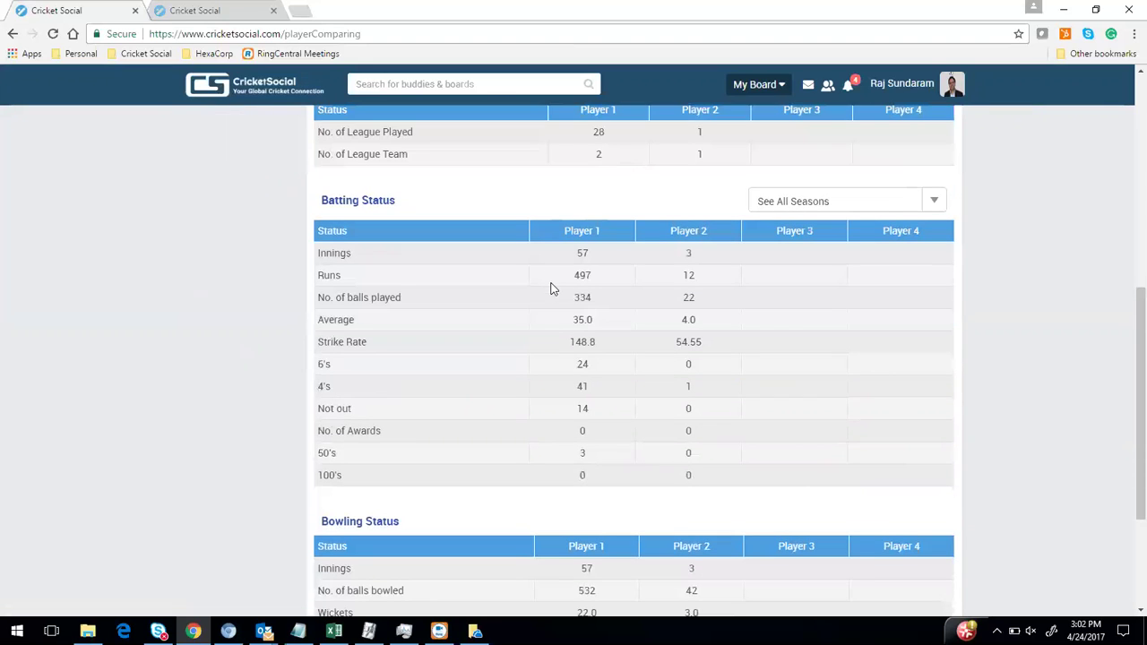
{"action": "double_click", "coordinate": [582, 253]}
{"action": "double_click", "coordinate": [687, 253]}
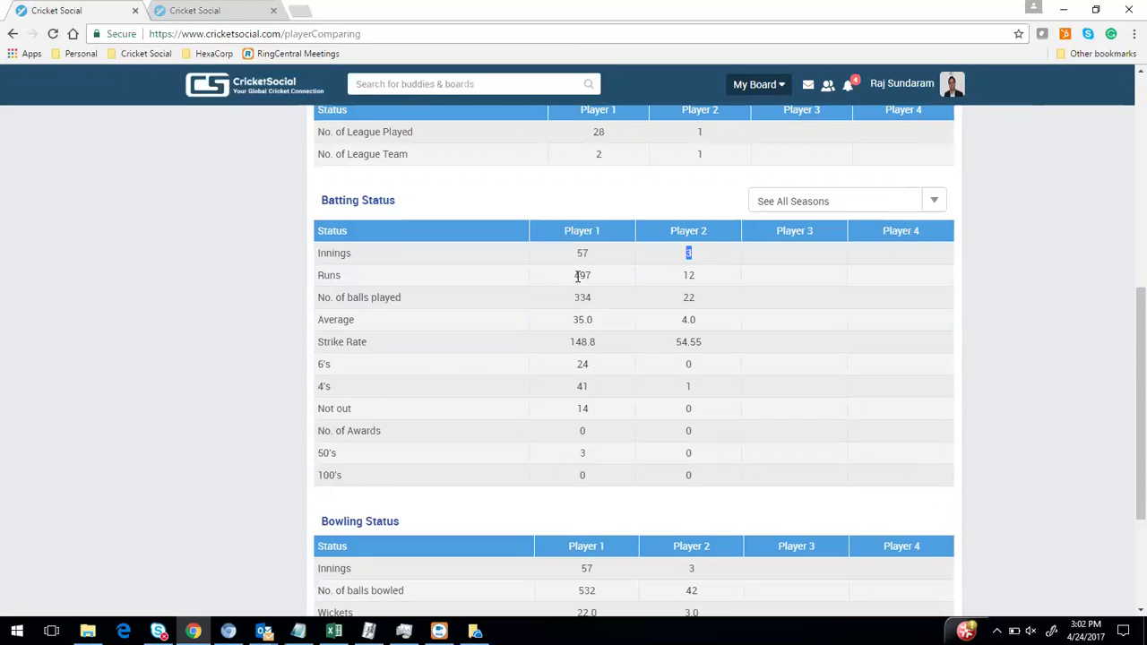
{"action": "scroll", "coordinate": [618, 358], "scroll_direction": "down", "scroll_amount": 2}
{"action": "double_click", "coordinate": [586, 368]}
{"action": "left_click", "coordinate": [678, 377]}
{"action": "scroll", "coordinate": [673, 381], "scroll_direction": "up", "scroll_amount": 6}
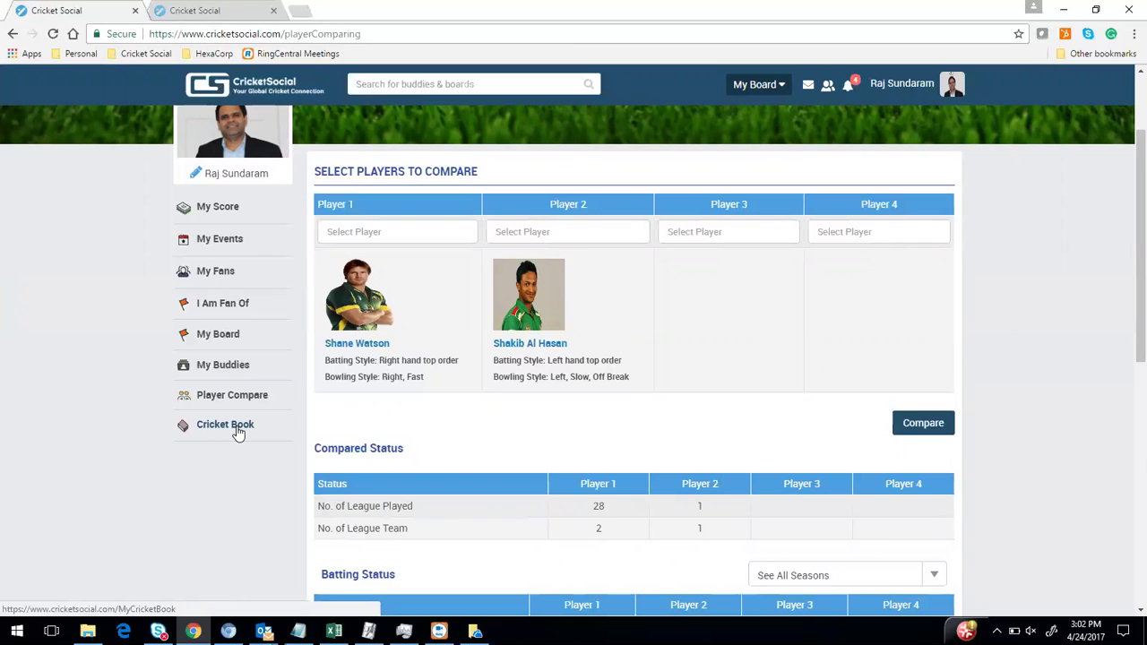
{"action": "left_click", "coordinate": [257, 90]}
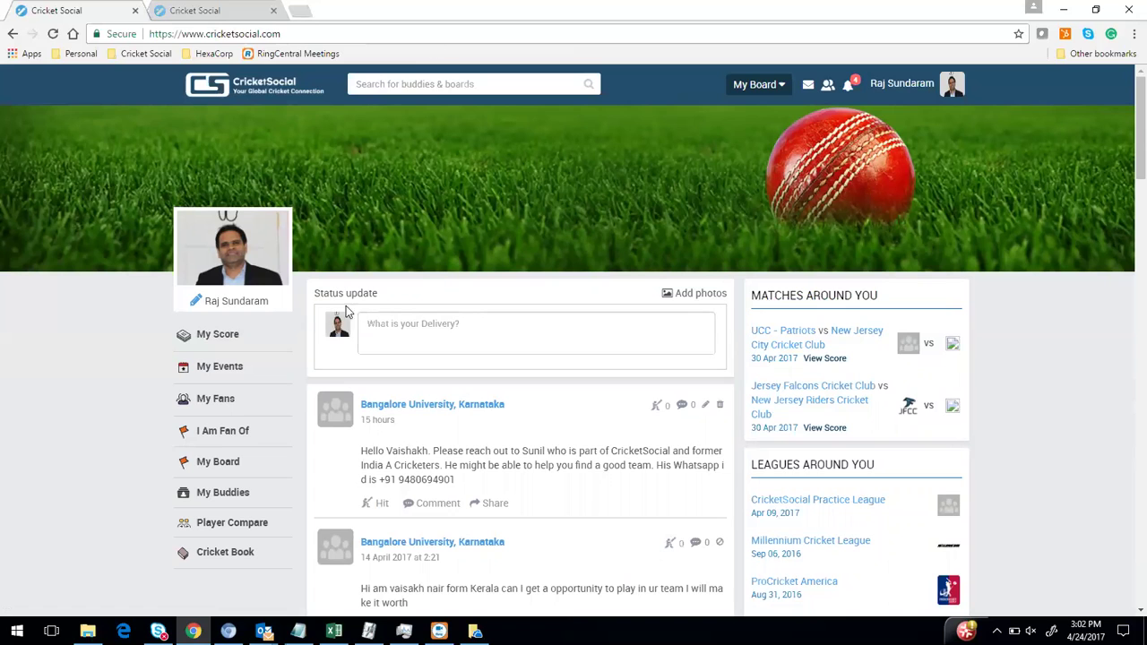
Open My Events to see event 'ooo' on 4/24/2017 and past events
{"action": "left_click", "coordinate": [237, 368]}
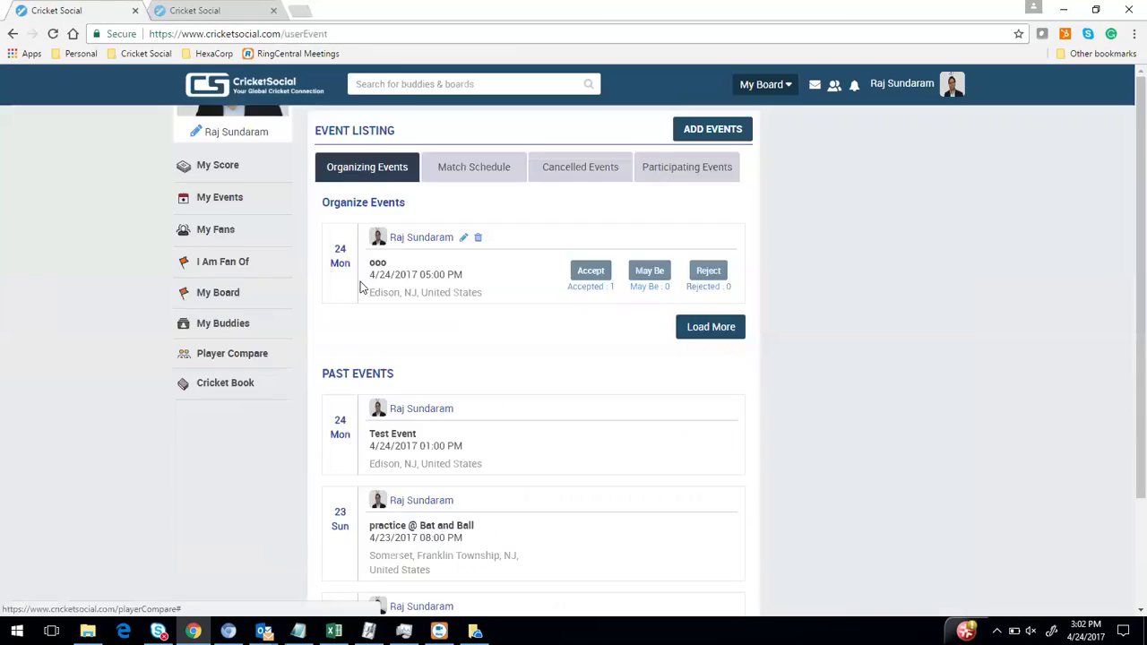
{"action": "scroll", "coordinate": [363, 296], "scroll_direction": "up", "scroll_amount": 2}
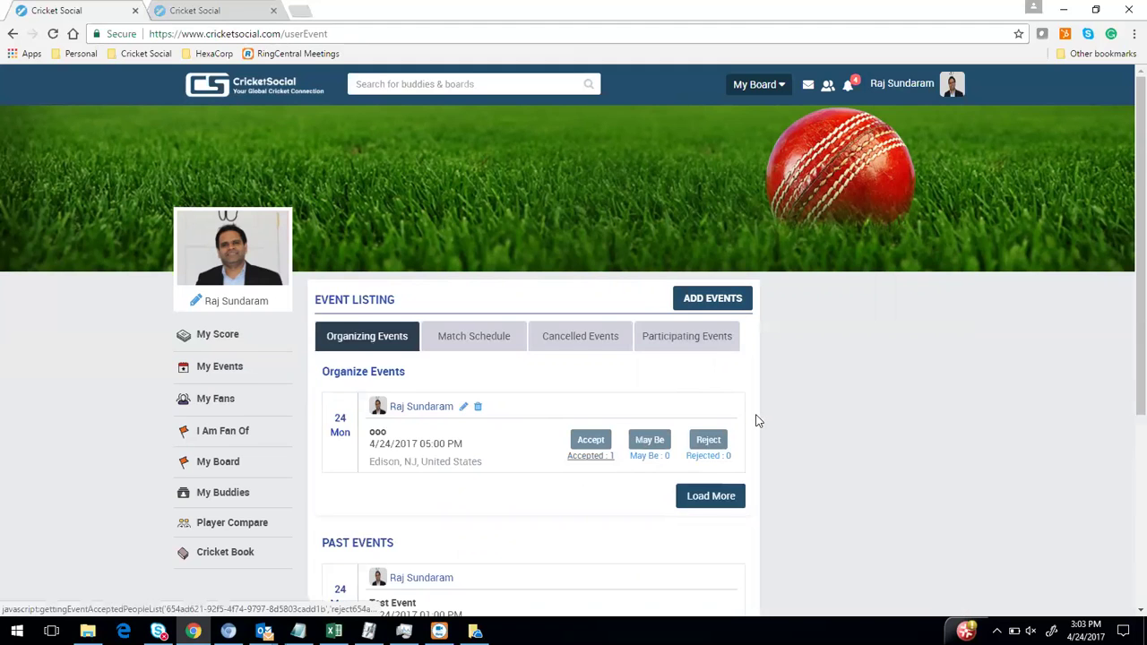
{"action": "scroll", "coordinate": [755, 421], "scroll_direction": "down", "scroll_amount": 3}
{"action": "scroll", "coordinate": [586, 376], "scroll_direction": "up", "scroll_amount": 2}
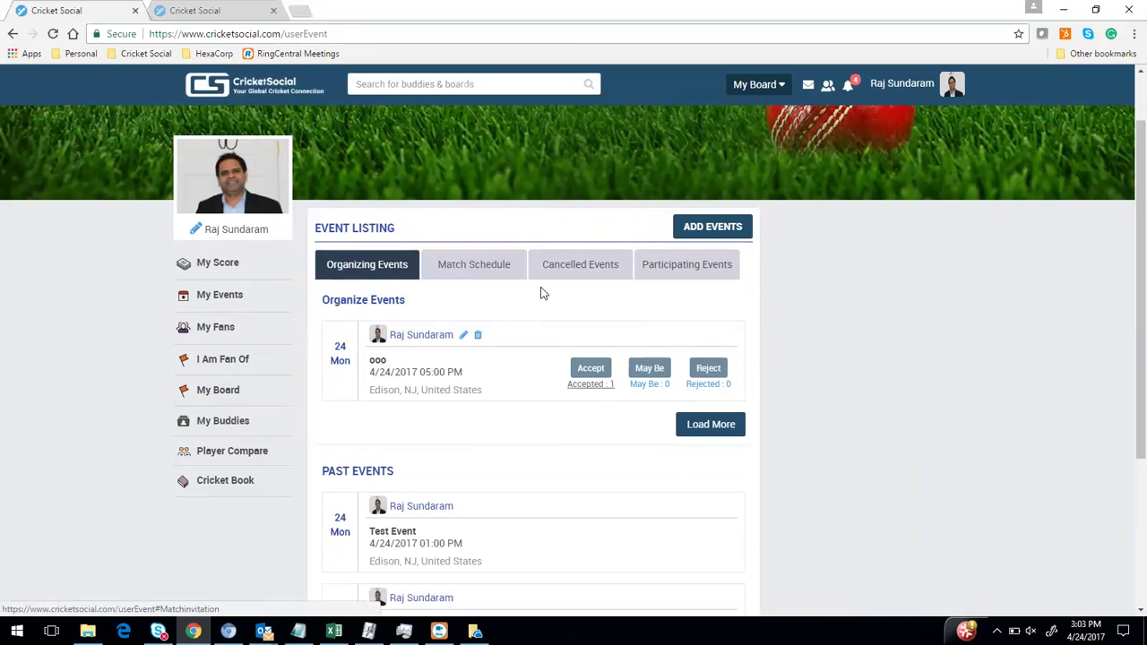
Show the Cricket Social A vs Hyderabad Blues match on 4/30/2017 and its 3 accepted buddies
{"action": "left_click", "coordinate": [475, 271]}
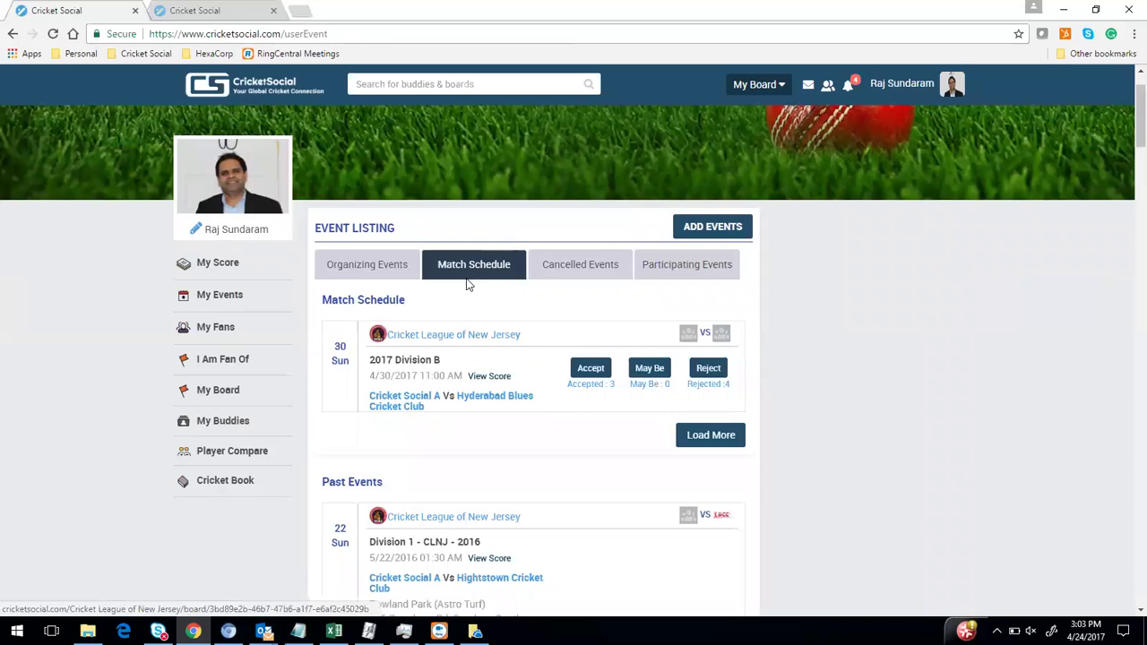
{"action": "left_click_drag", "start_coordinate": [370, 376], "coordinate": [502, 381]}
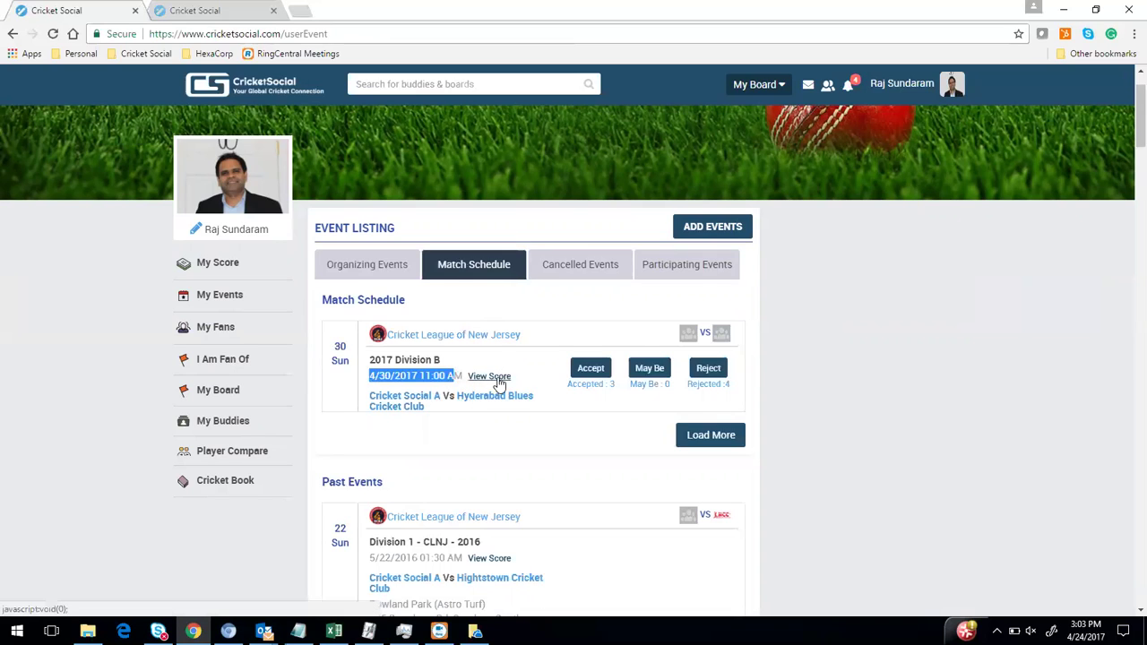
{"action": "left_click", "coordinate": [605, 387]}
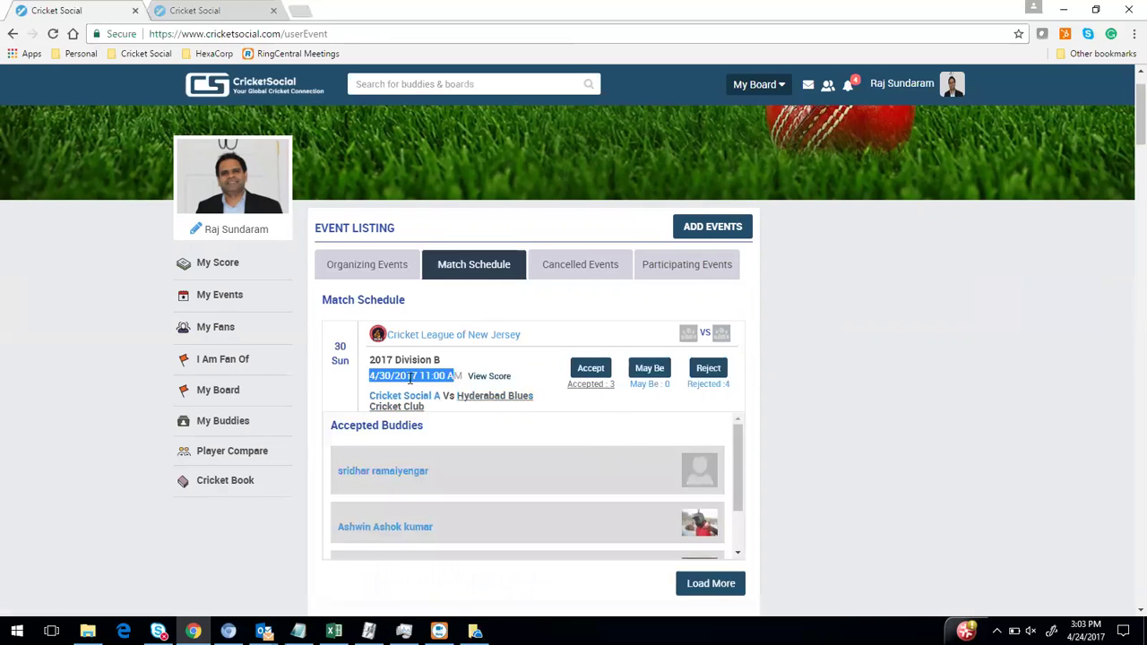
{"action": "scroll", "coordinate": [511, 397], "scroll_direction": "down", "scroll_amount": 1}
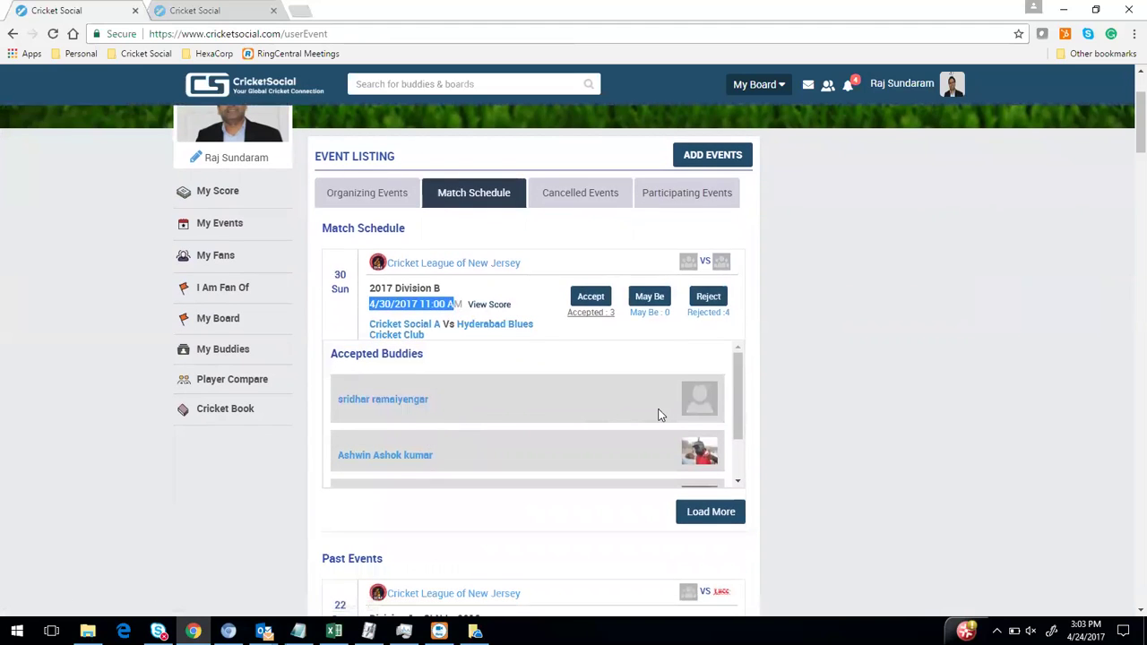
{"action": "mouse_move", "coordinate": [735, 368]}
{"action": "left_mouse_down"}
{"action": "mouse_move", "coordinate": [739, 412]}
{"action": "mouse_move", "coordinate": [745, 361]}
{"action": "left_mouse_up"}
Search for 'CricketSocial' and open that board from the results
{"action": "left_click", "coordinate": [483, 87]}
{"action": "type", "text": "Criket"}
{"action": "type", "text": "cketSocial"}
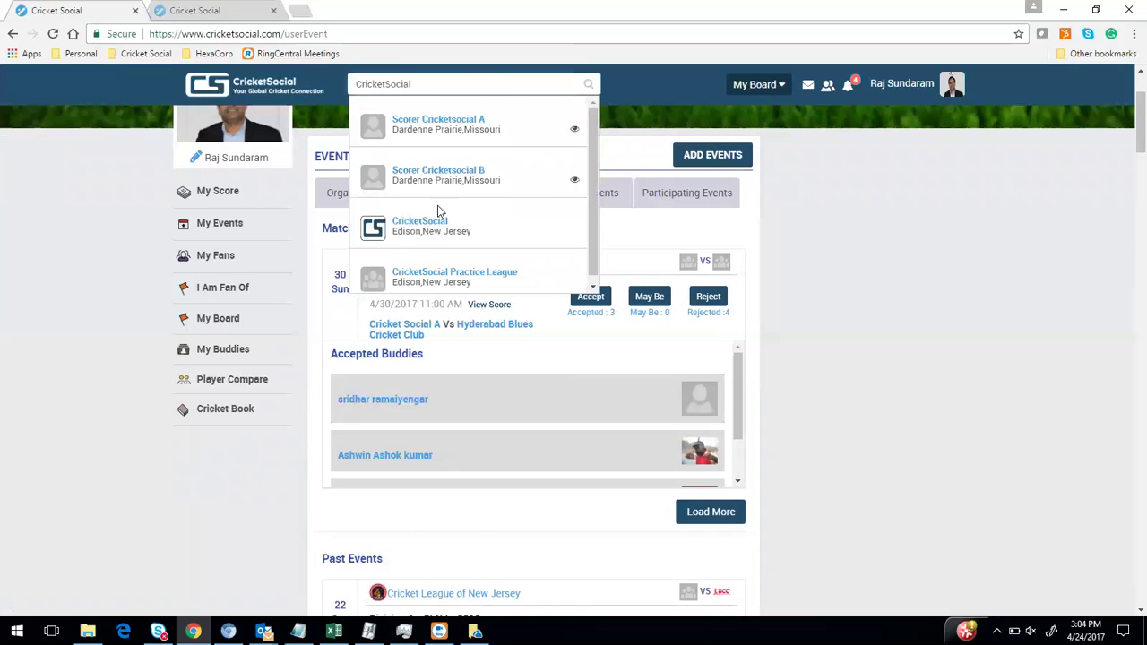
{"action": "left_click", "coordinate": [434, 224]}
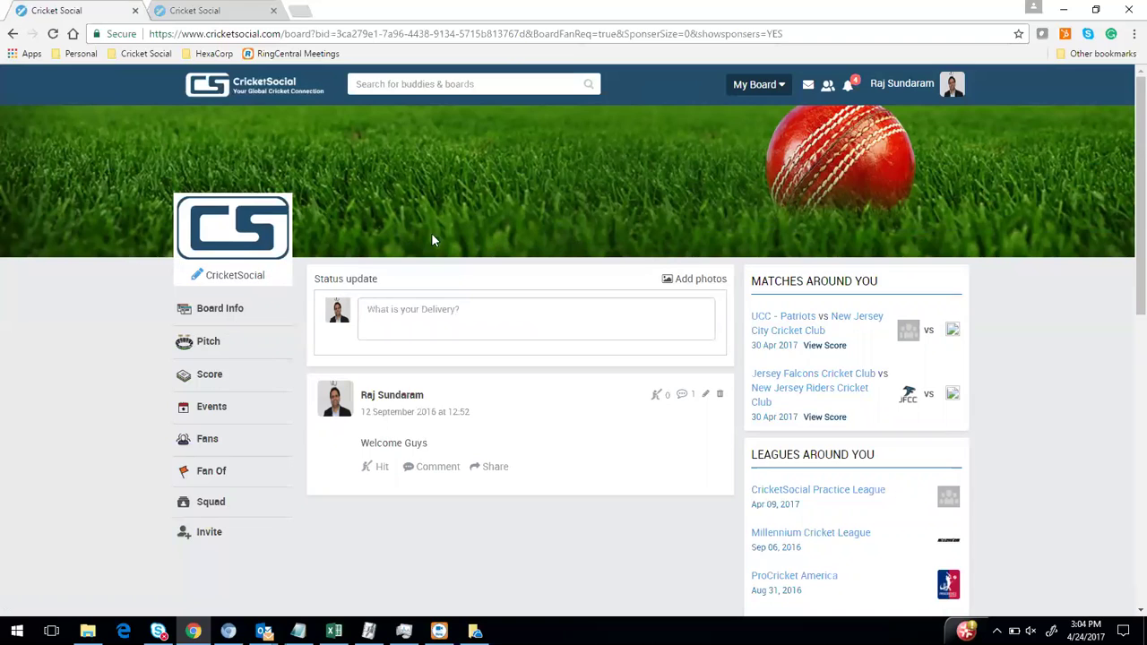
Open the board's edit form and look through its settings, including the Team category
{"action": "left_click", "coordinate": [196, 279]}
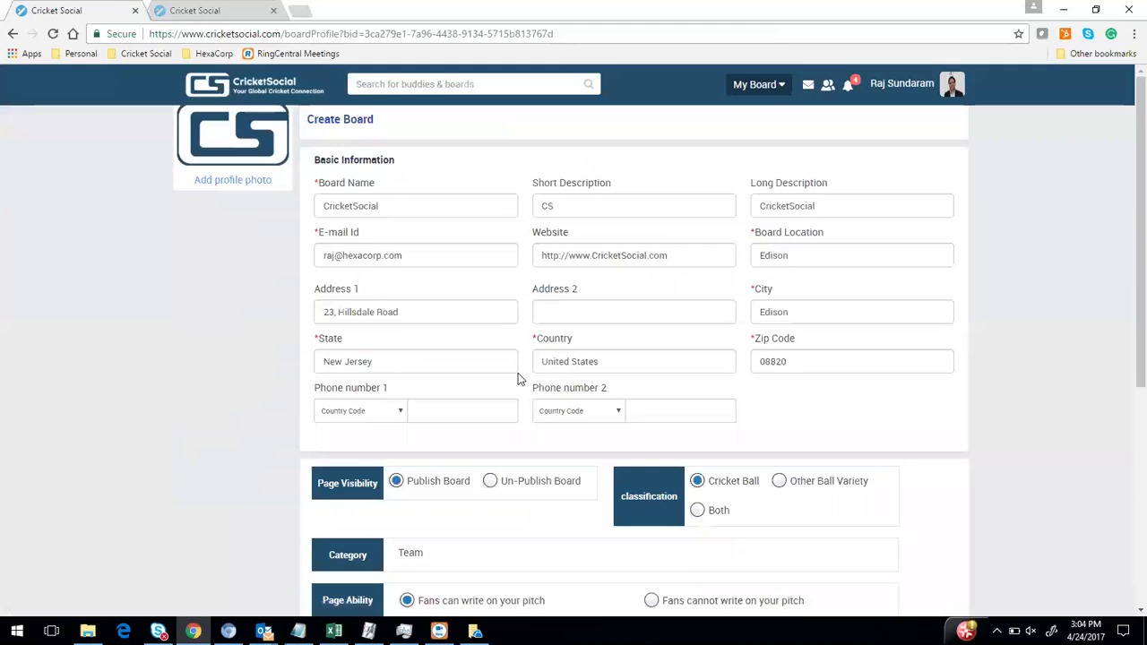
{"action": "scroll", "coordinate": [556, 390], "scroll_direction": "down", "scroll_amount": 3}
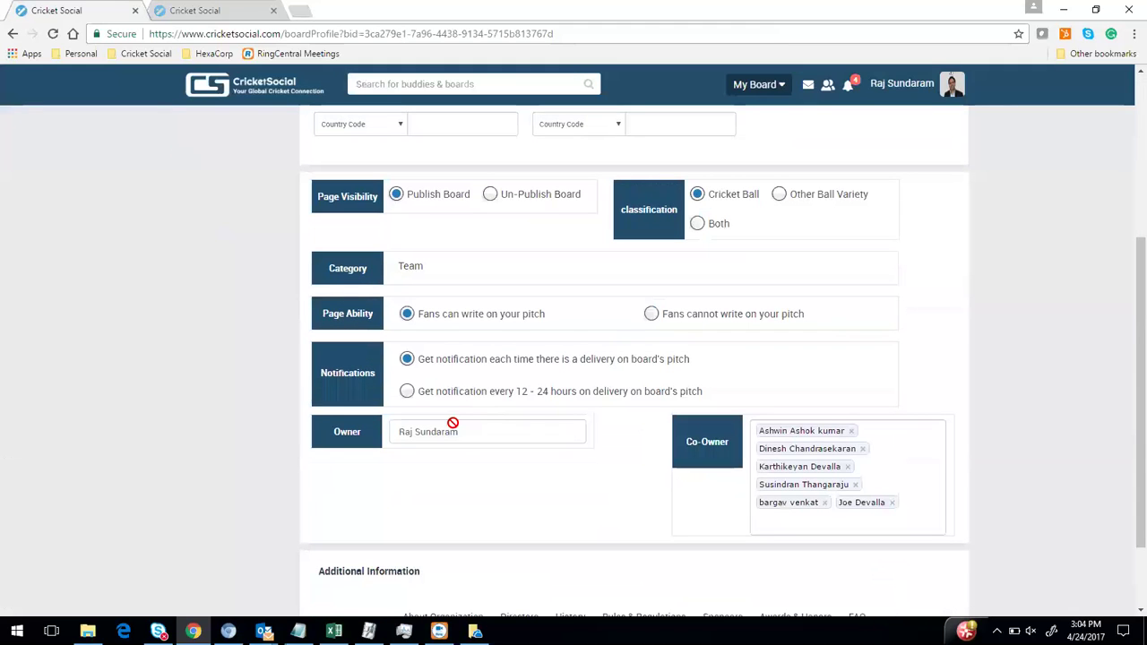
{"action": "scroll", "coordinate": [459, 427], "scroll_direction": "up", "scroll_amount": 2}
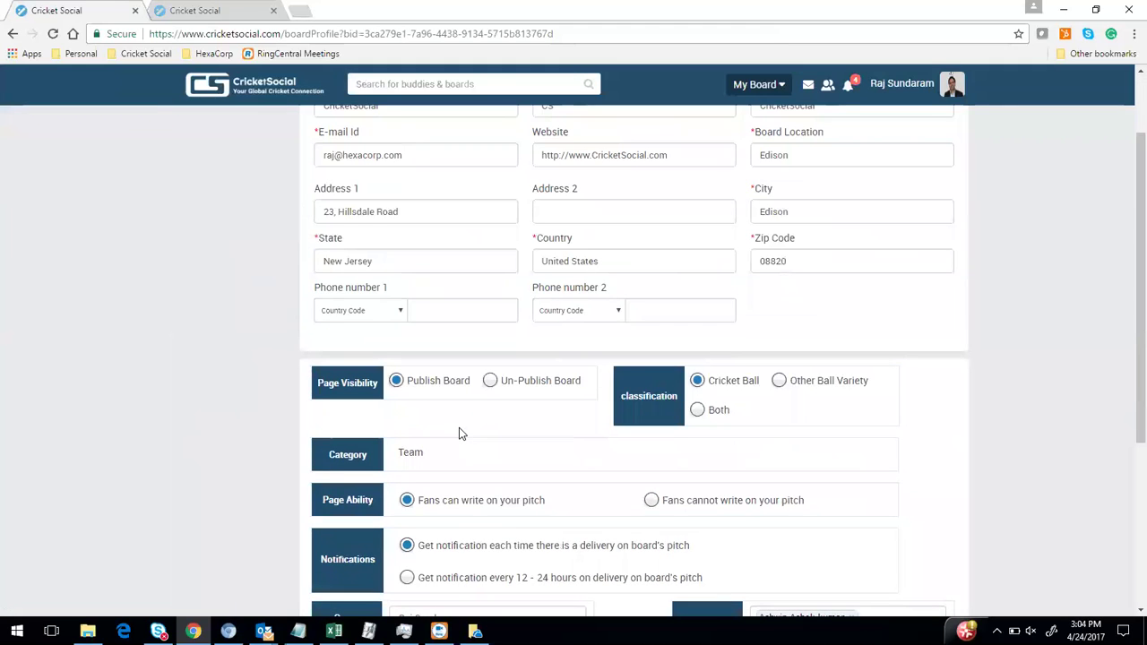
{"action": "scroll", "coordinate": [459, 434], "scroll_direction": "down", "scroll_amount": 3}
{"action": "scroll", "coordinate": [458, 433], "scroll_direction": "up", "scroll_amount": 4}
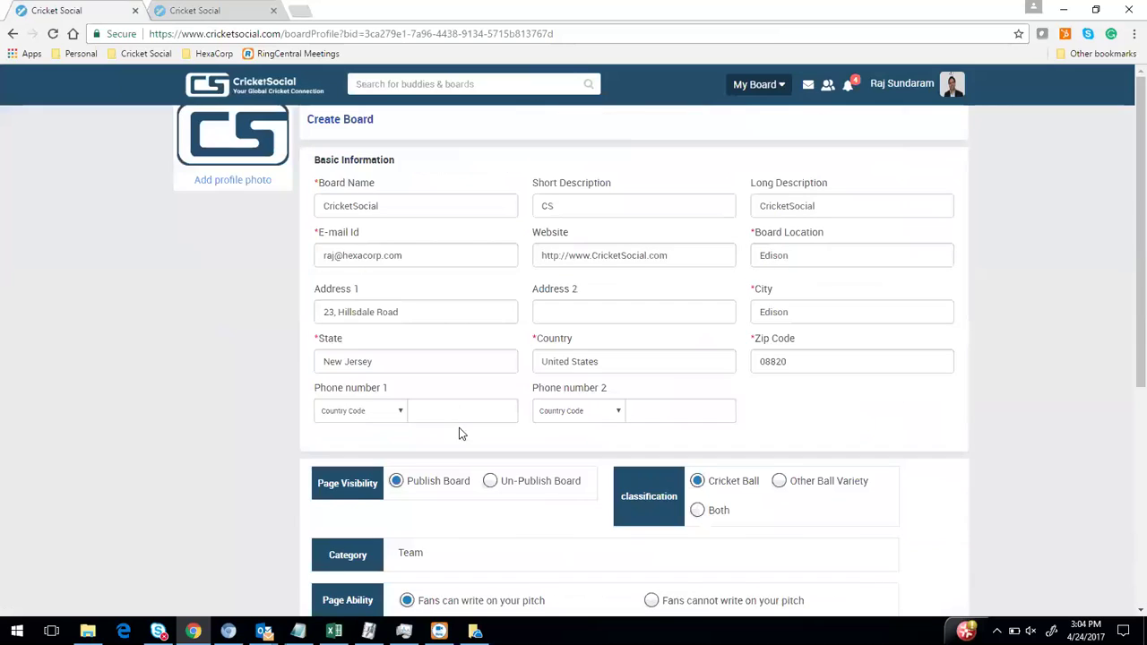
{"action": "scroll", "coordinate": [459, 434], "scroll_direction": "down", "scroll_amount": 2}
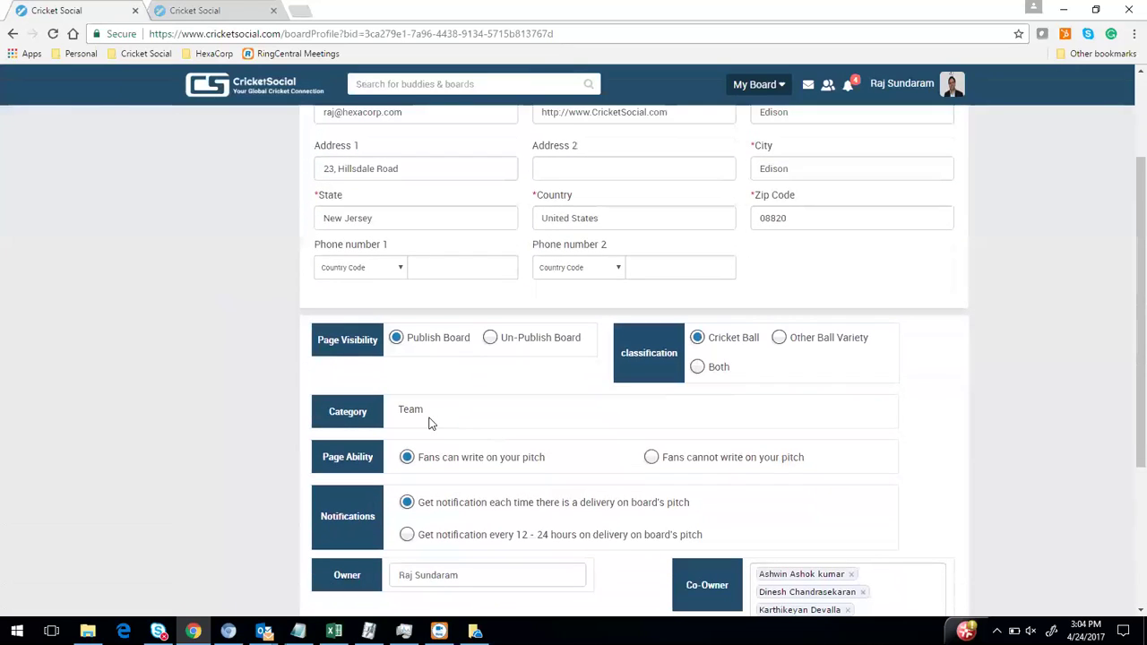
{"action": "left_click_drag", "start_coordinate": [396, 410], "coordinate": [430, 408]}
Start a new board from My Board and set its category to League
{"action": "left_click", "coordinate": [772, 83]}
{"action": "left_click", "coordinate": [595, 125]}
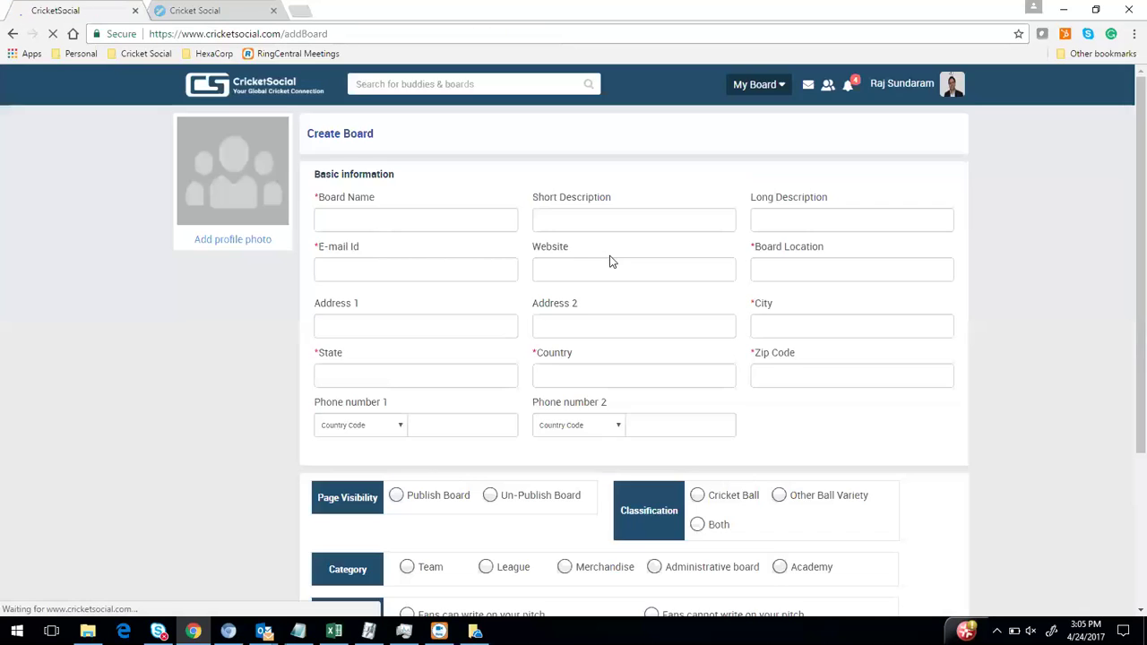
{"action": "scroll", "coordinate": [557, 341], "scroll_direction": "down", "scroll_amount": 3}
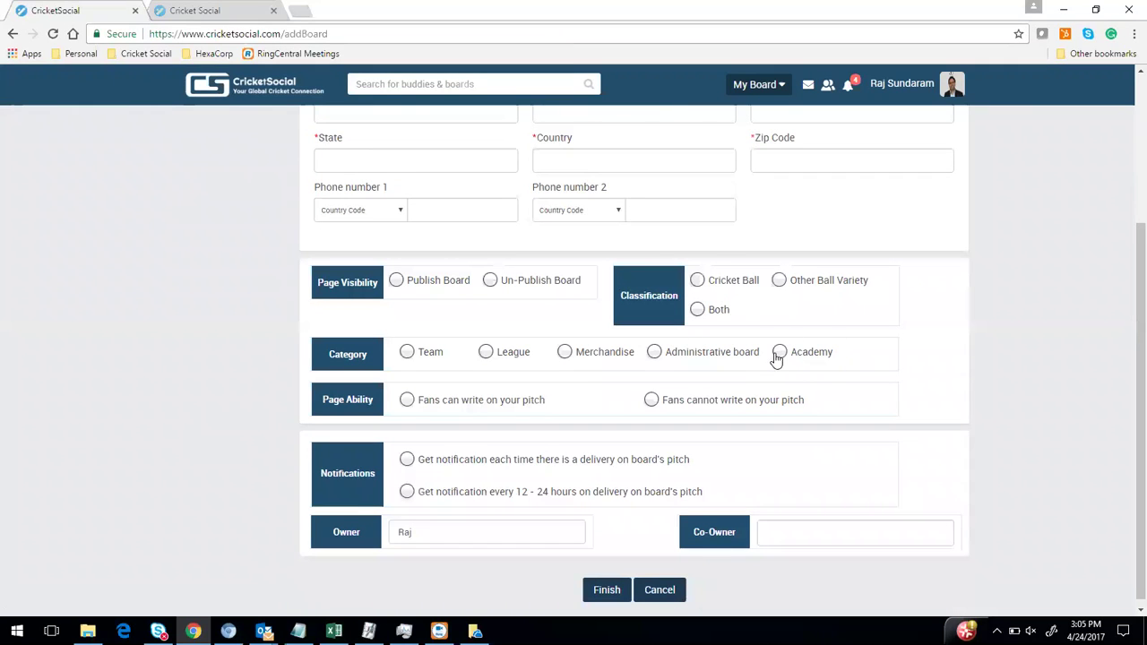
{"action": "left_click", "coordinate": [489, 354]}
{"action": "scroll", "coordinate": [498, 360], "scroll_direction": "down", "scroll_amount": 3}
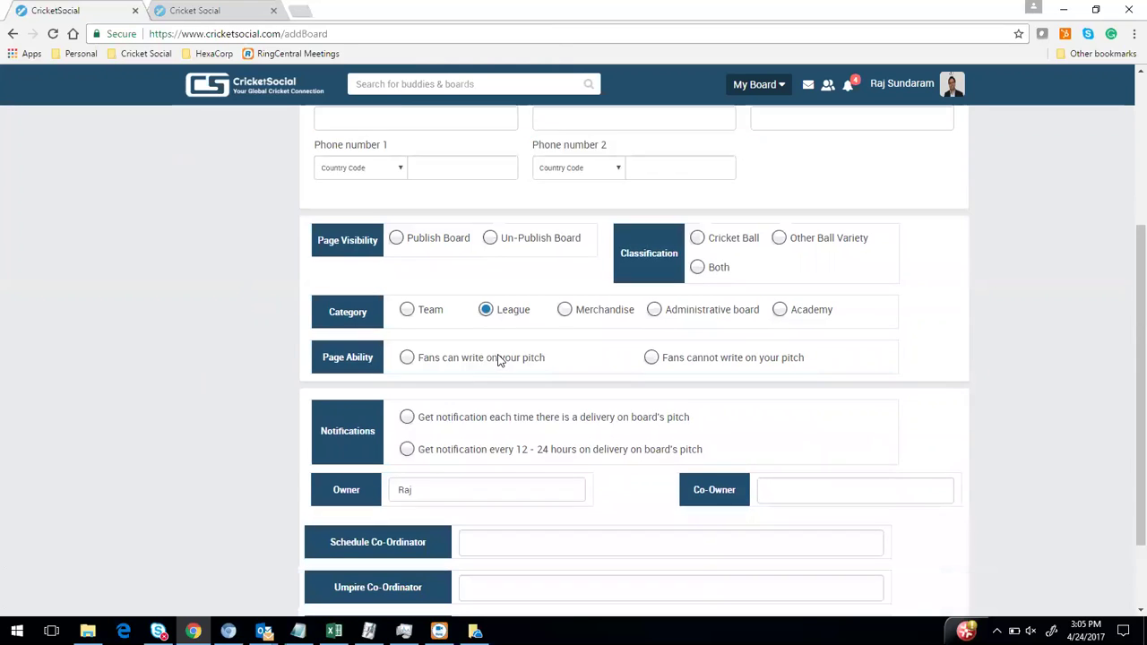
{"action": "left_click", "coordinate": [412, 383]}
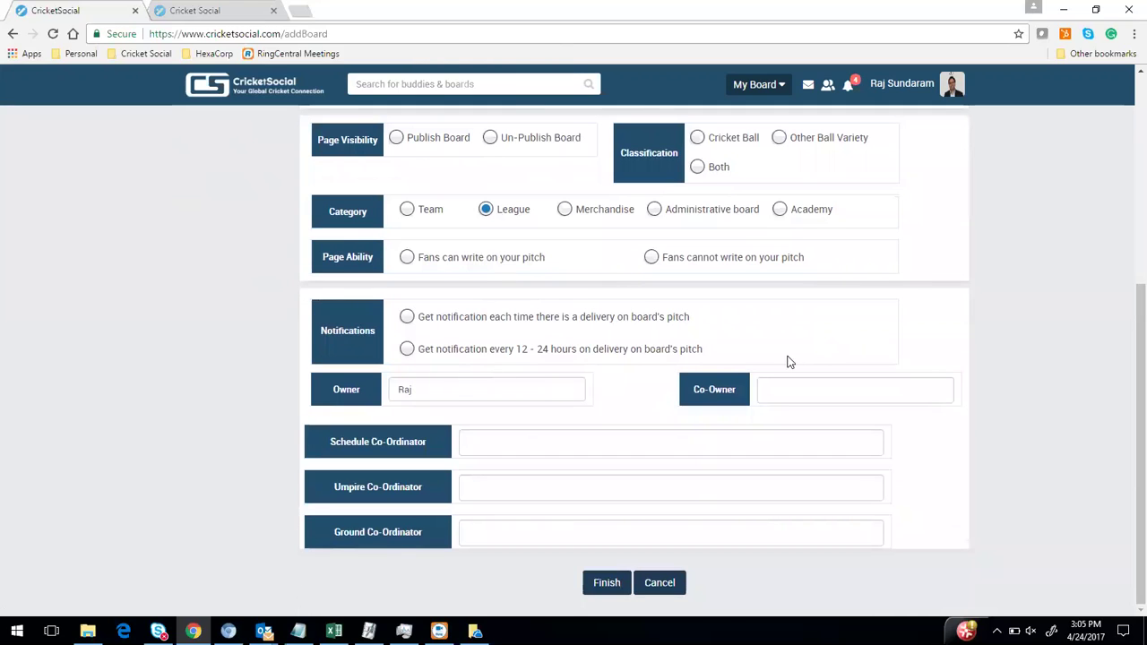
Try the co-owner, schedule, umpire and ground co-ordinator fields, then cancel the form
{"action": "left_click", "coordinate": [825, 387]}
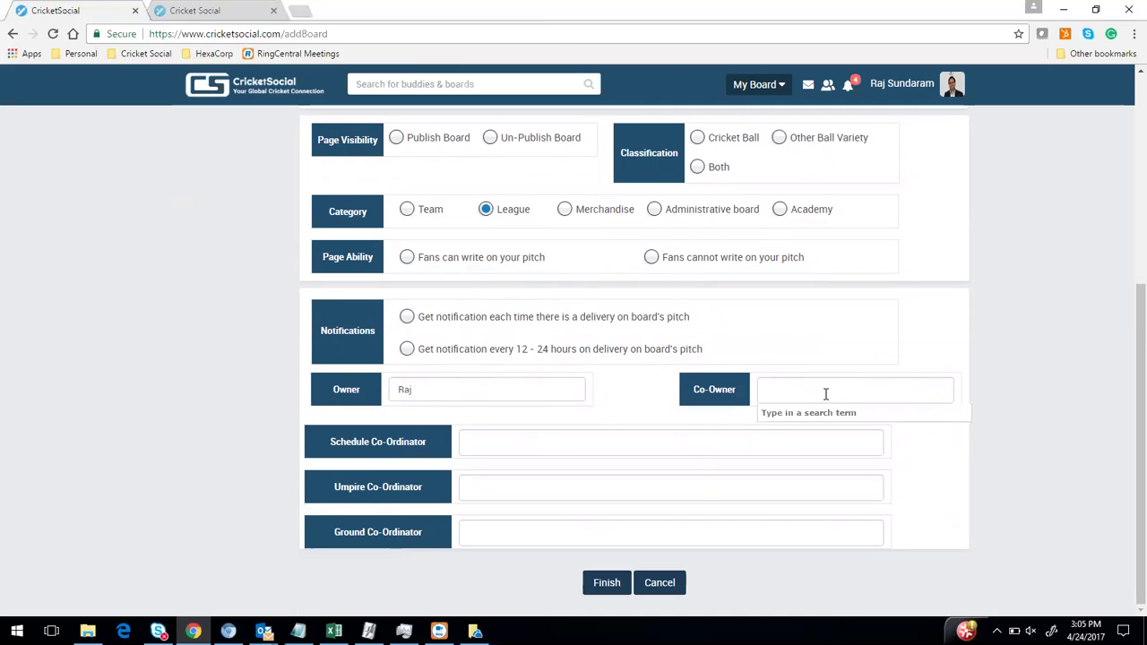
{"action": "left_click", "coordinate": [478, 440]}
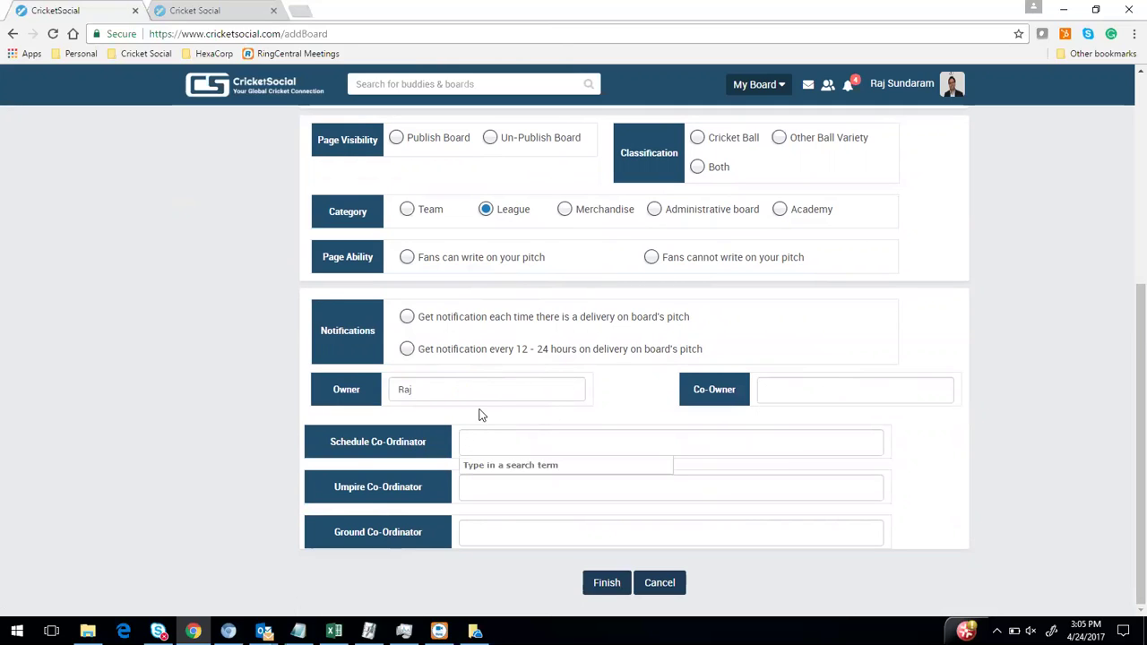
{"action": "left_click", "coordinate": [489, 488]}
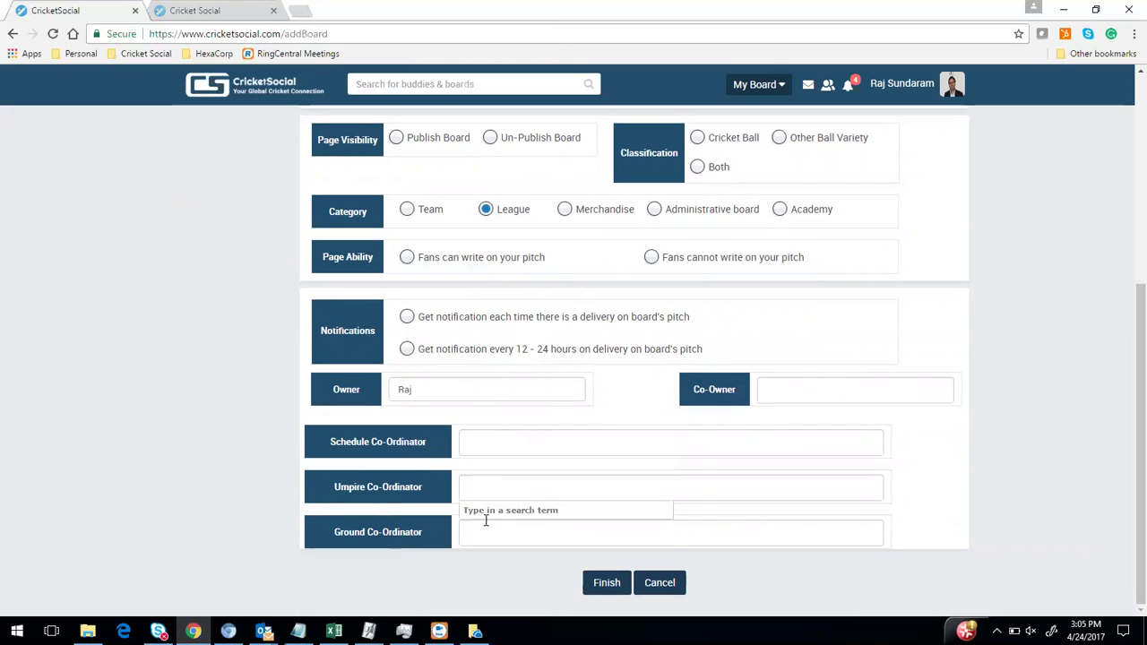
{"action": "left_click", "coordinate": [483, 530]}
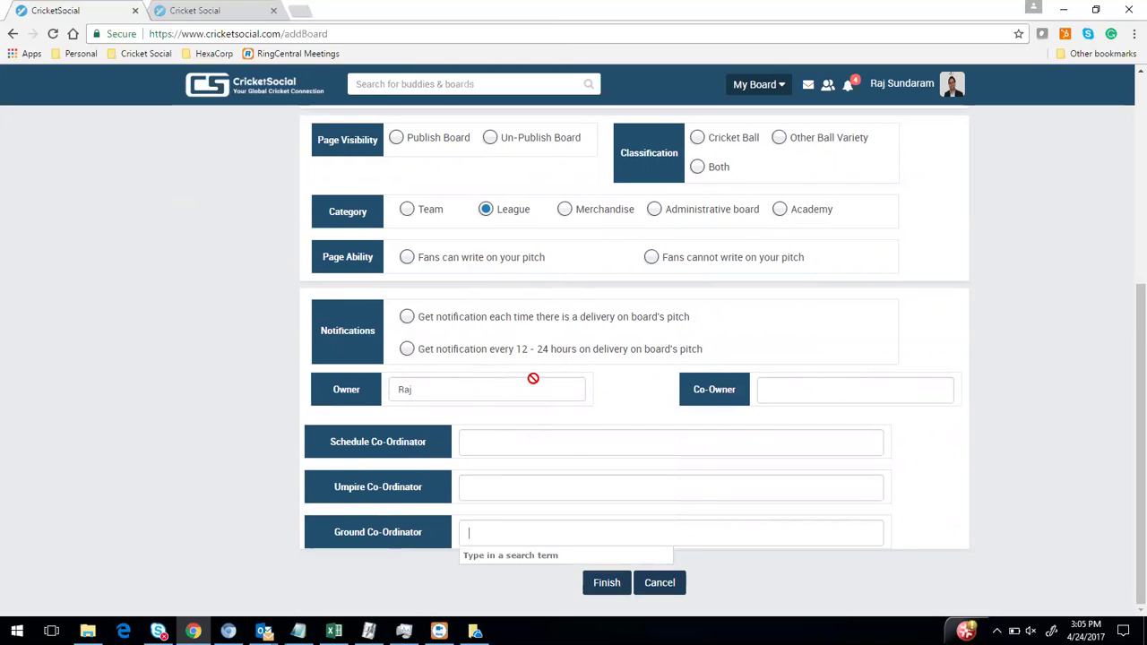
{"action": "scroll", "coordinate": [501, 375], "scroll_direction": "up", "scroll_amount": 1}
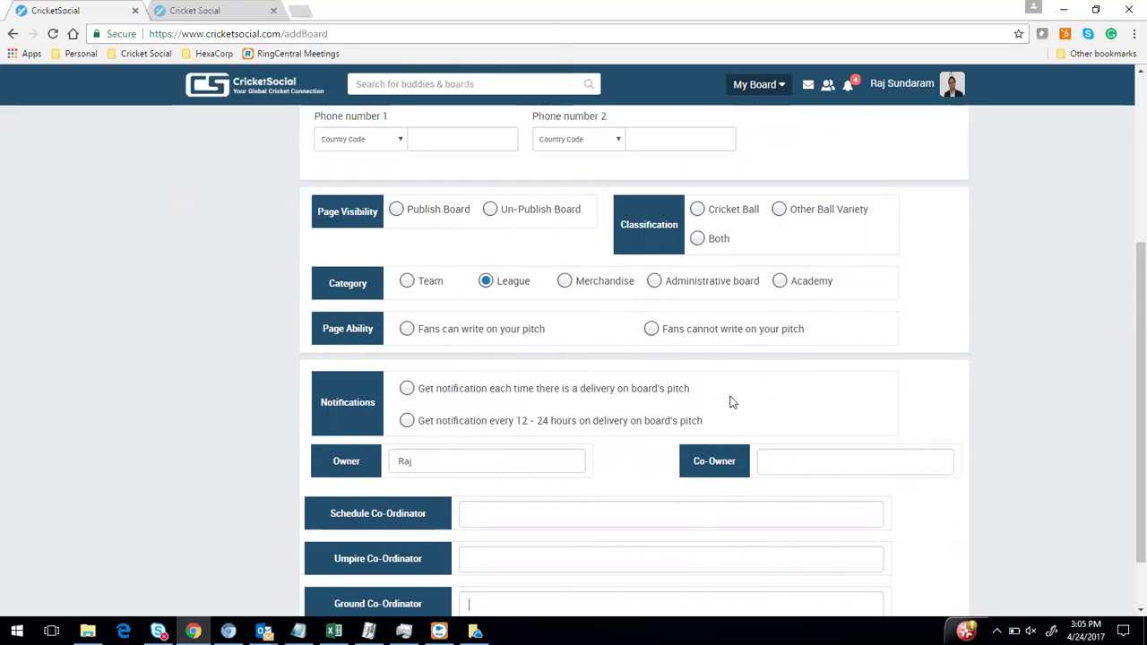
{"action": "scroll", "coordinate": [575, 471], "scroll_direction": "down", "scroll_amount": 1}
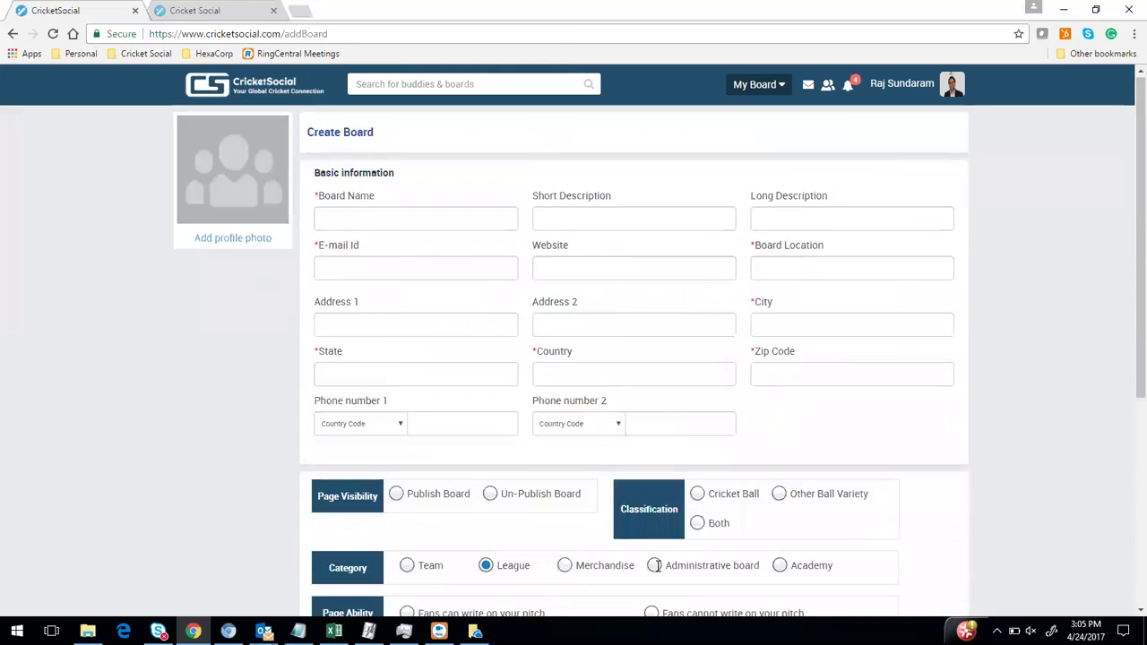
{"action": "left_click", "coordinate": [660, 587]}
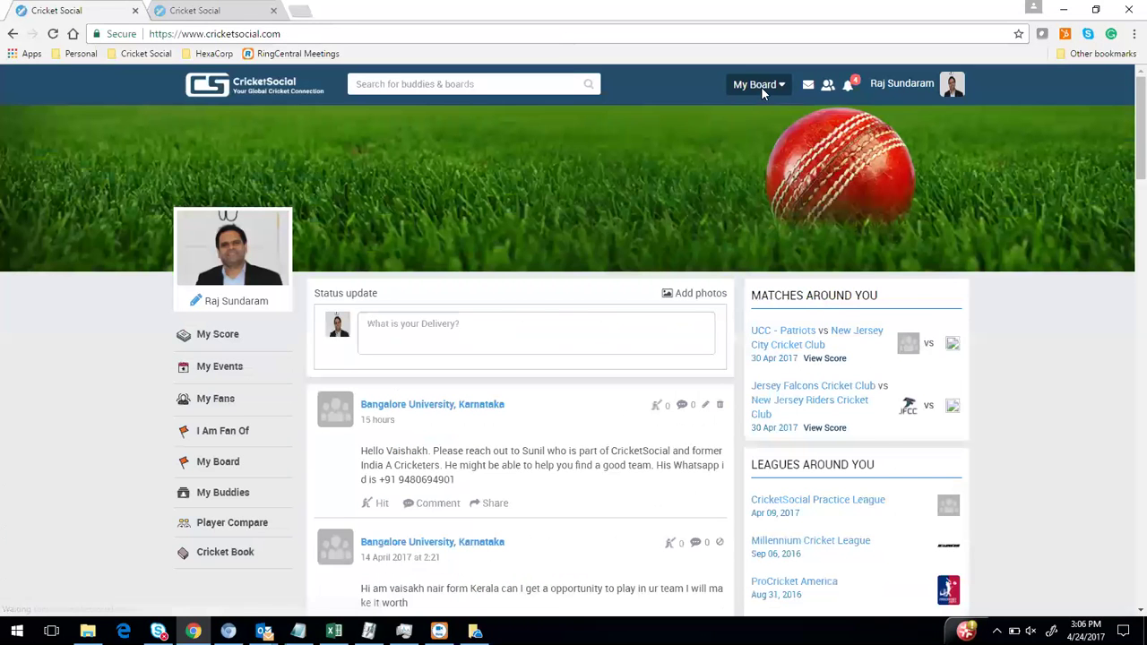
Open the Cricket Social A board and its Board Info
{"action": "left_click", "coordinate": [760, 86]}
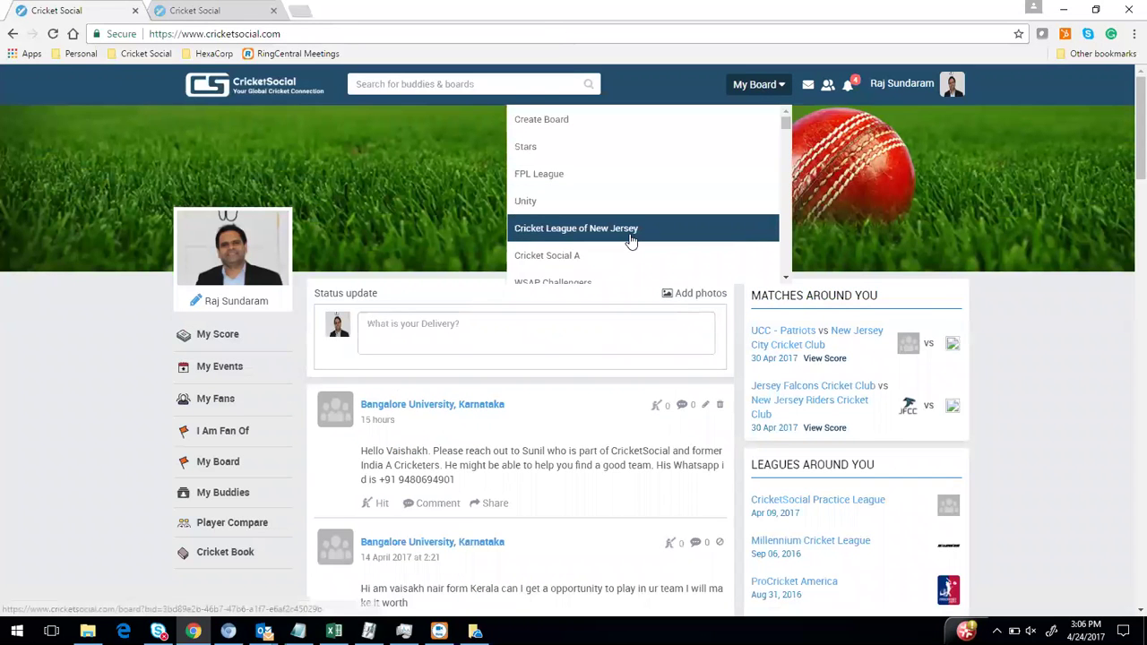
{"action": "left_click", "coordinate": [573, 257]}
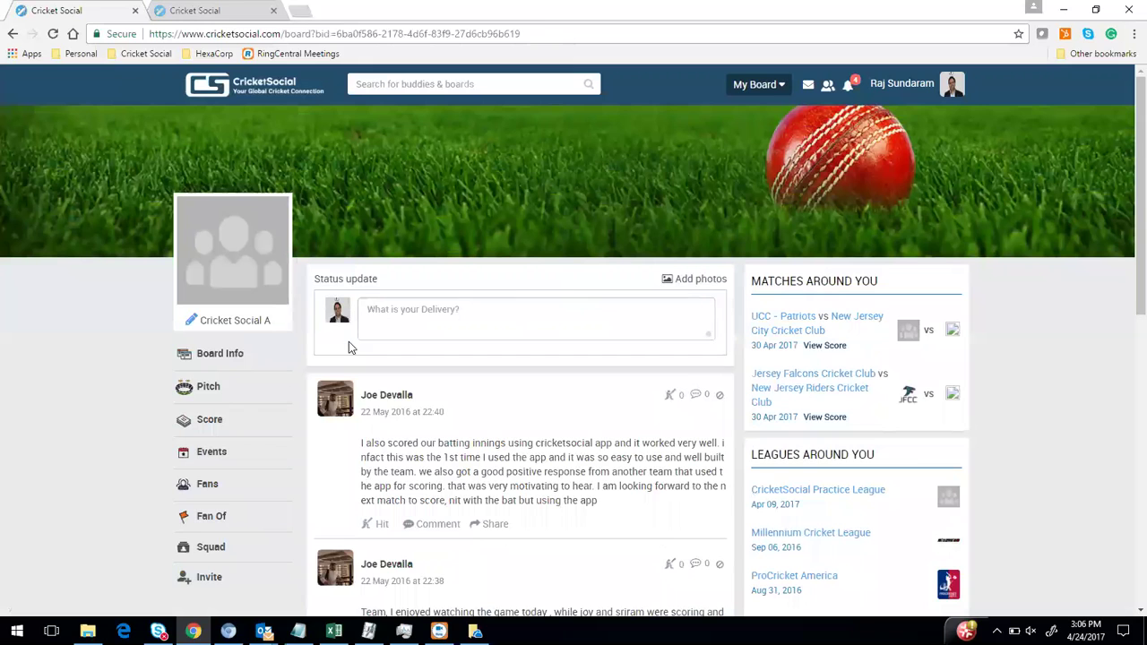
{"action": "left_click", "coordinate": [220, 360]}
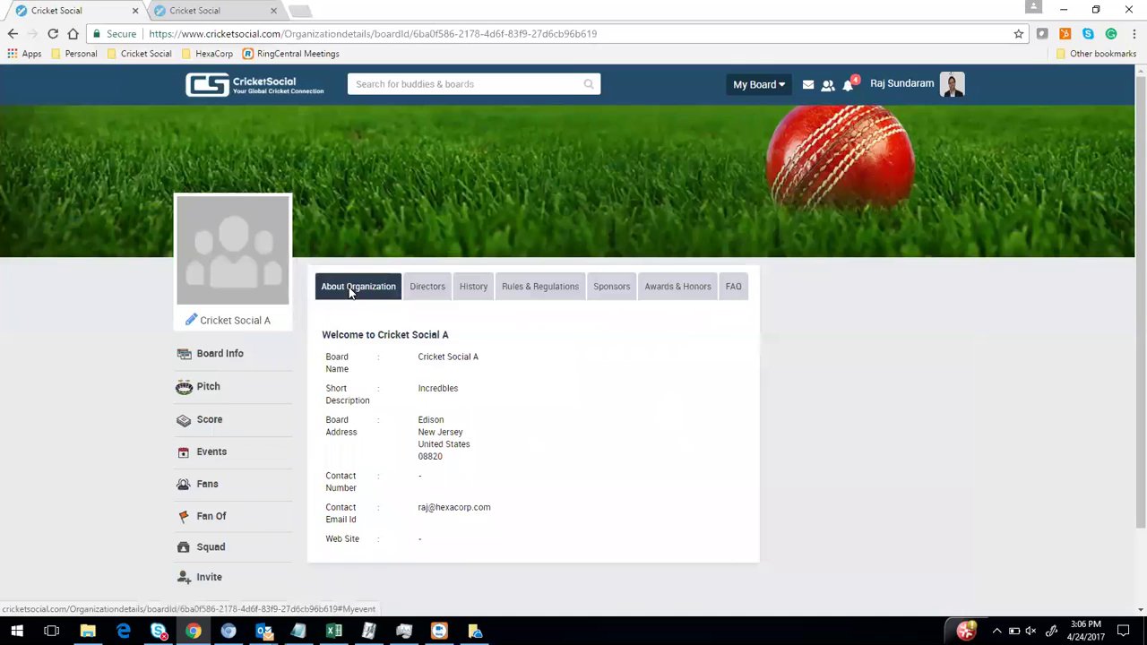
Step through About, Directors, History, Rules, Sponsors, Awards and FAQ sections, then switch browser tabs
{"action": "left_click", "coordinate": [351, 292]}
{"action": "left_click", "coordinate": [427, 293]}
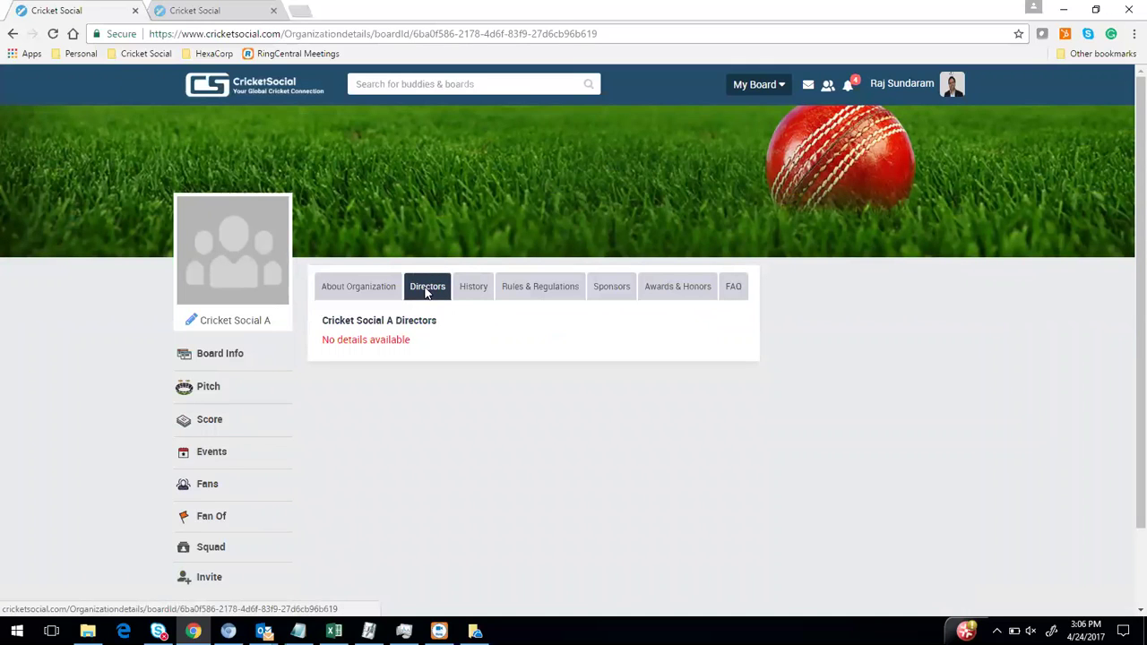
{"action": "left_click", "coordinate": [356, 295]}
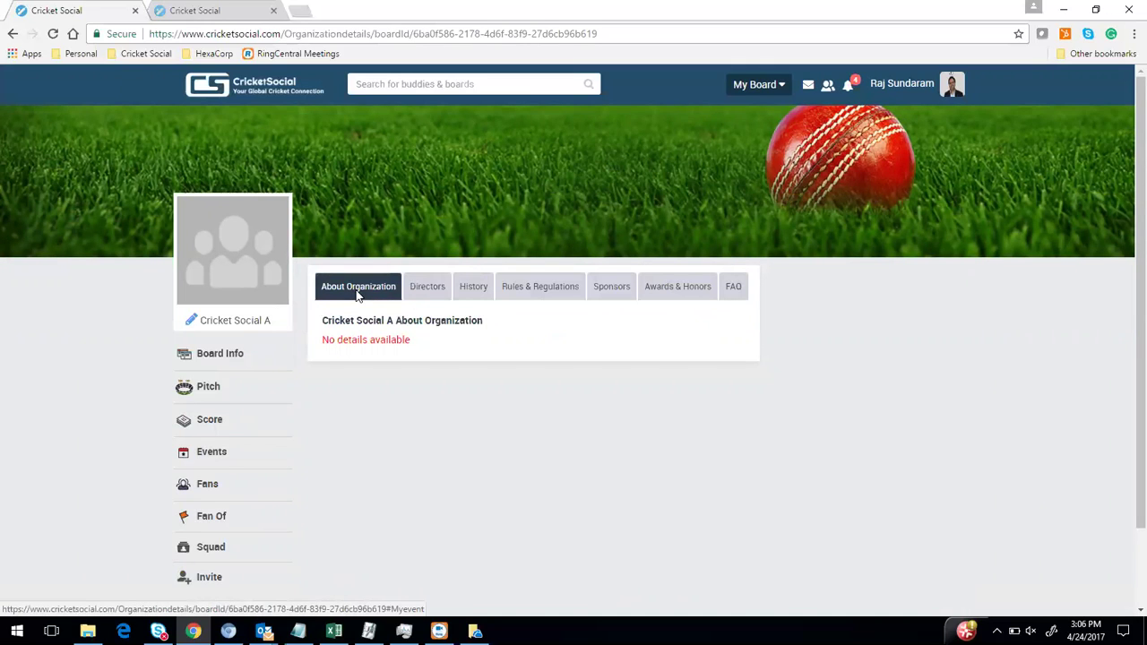
{"action": "left_click", "coordinate": [433, 298]}
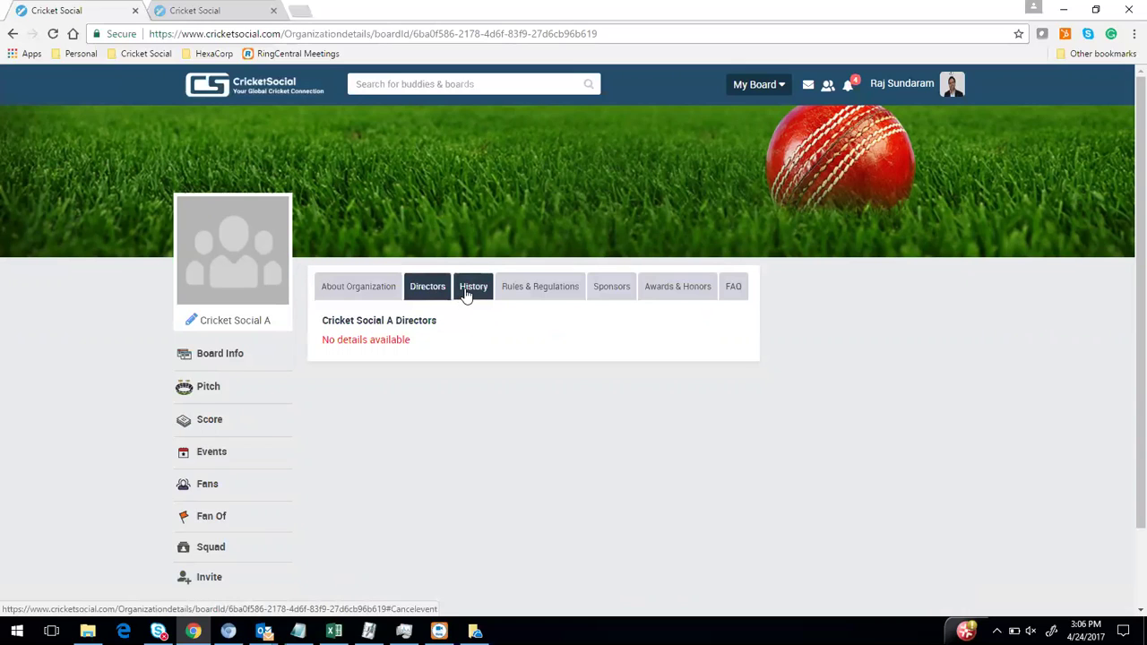
{"action": "left_click", "coordinate": [465, 295]}
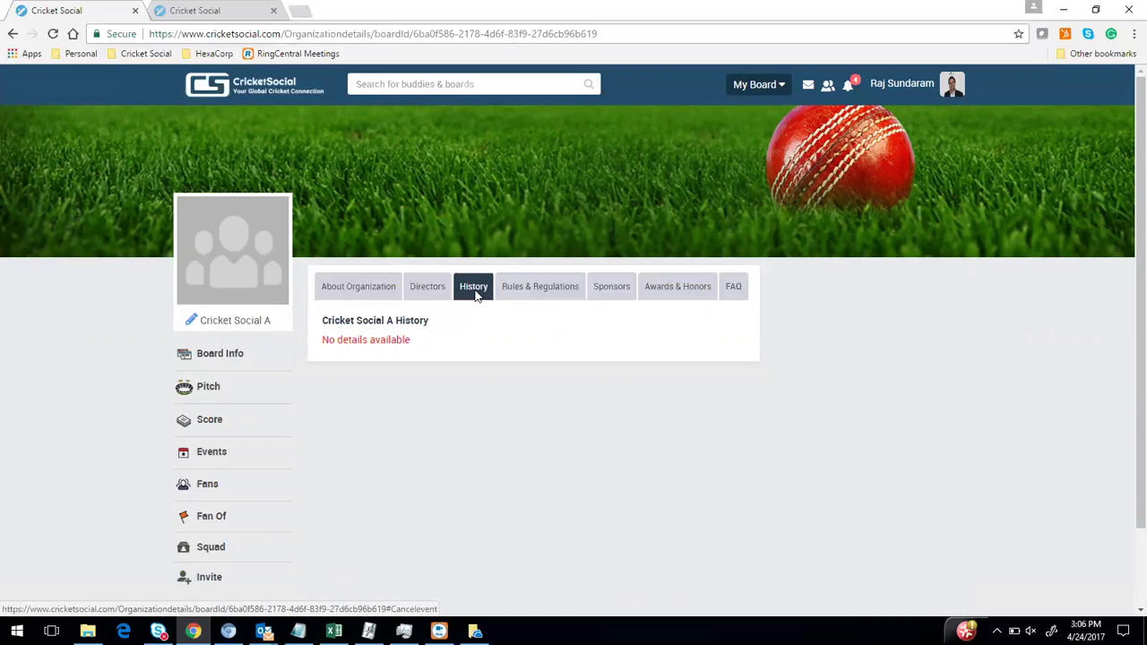
{"action": "left_click", "coordinate": [541, 294]}
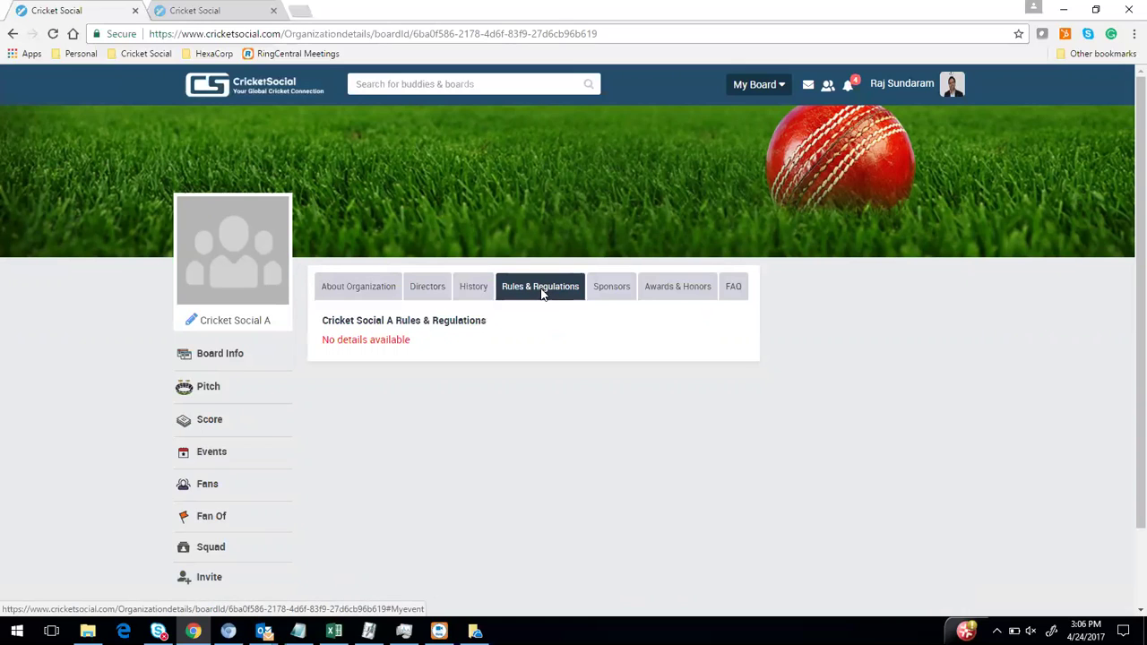
{"action": "left_click", "coordinate": [614, 295]}
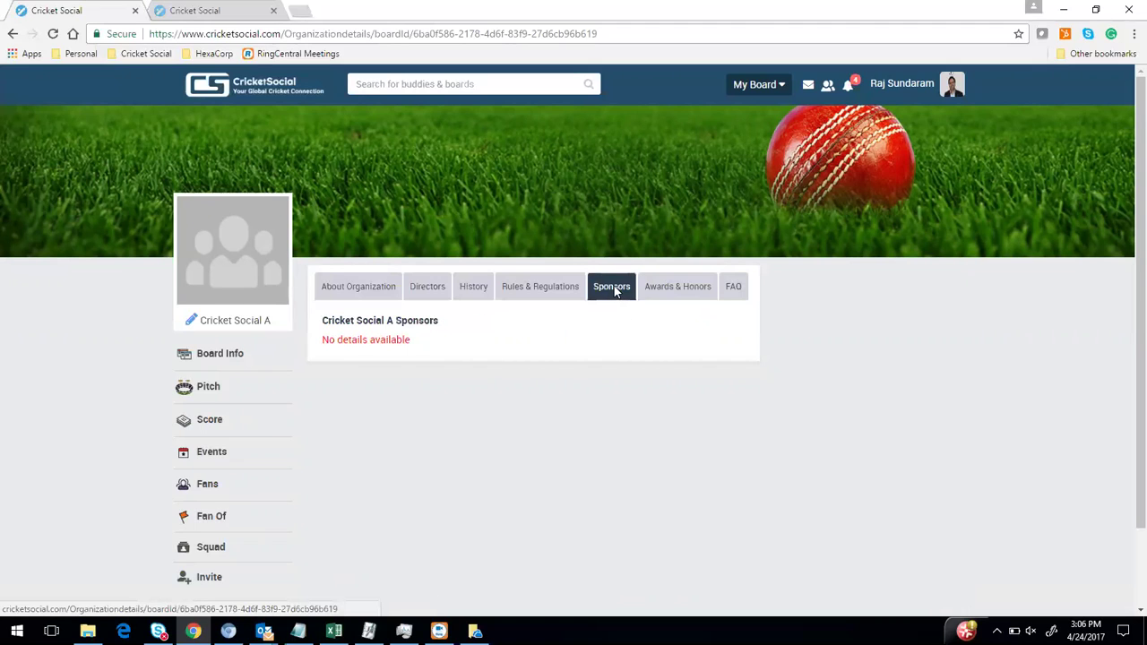
{"action": "left_click", "coordinate": [692, 289]}
{"action": "left_click", "coordinate": [736, 288]}
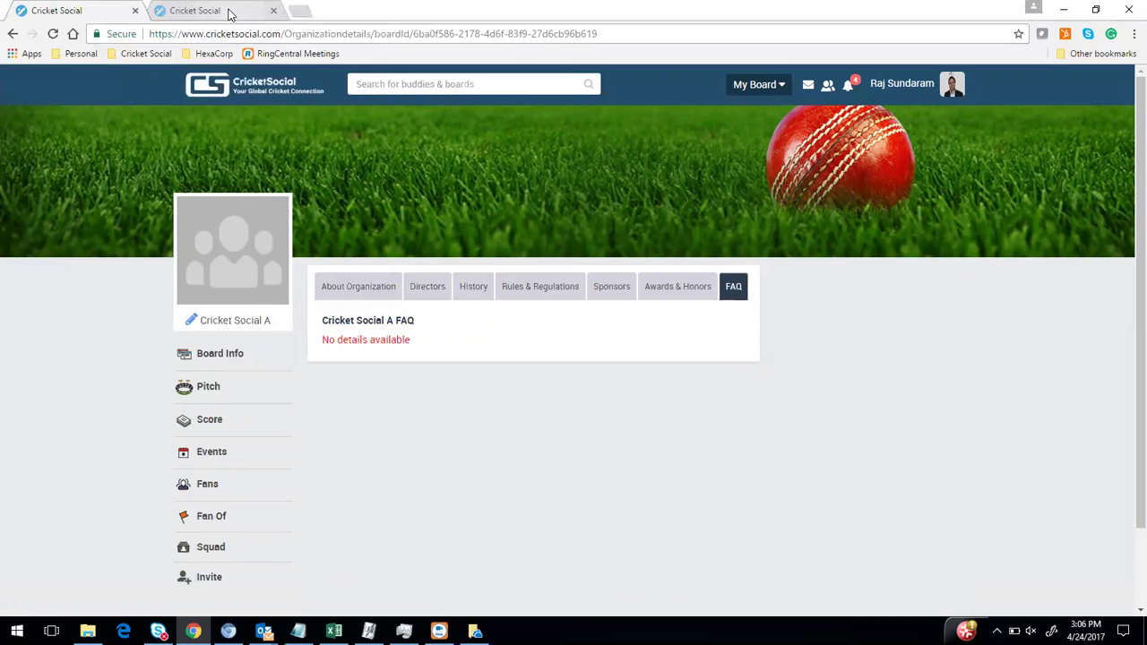
{"action": "left_click", "coordinate": [229, 12]}
Choose Vadapalani Sports & Recreation Club from the My Board dropdown
{"action": "left_click", "coordinate": [774, 84]}
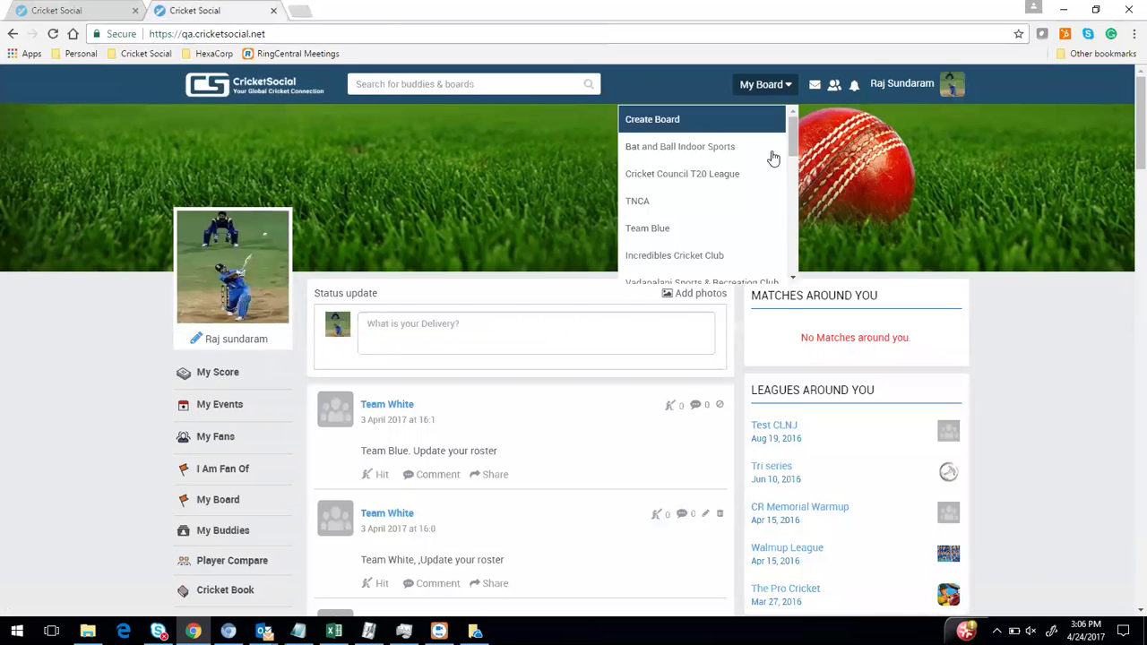
{"action": "scroll", "coordinate": [738, 274], "scroll_direction": "down", "scroll_amount": 1}
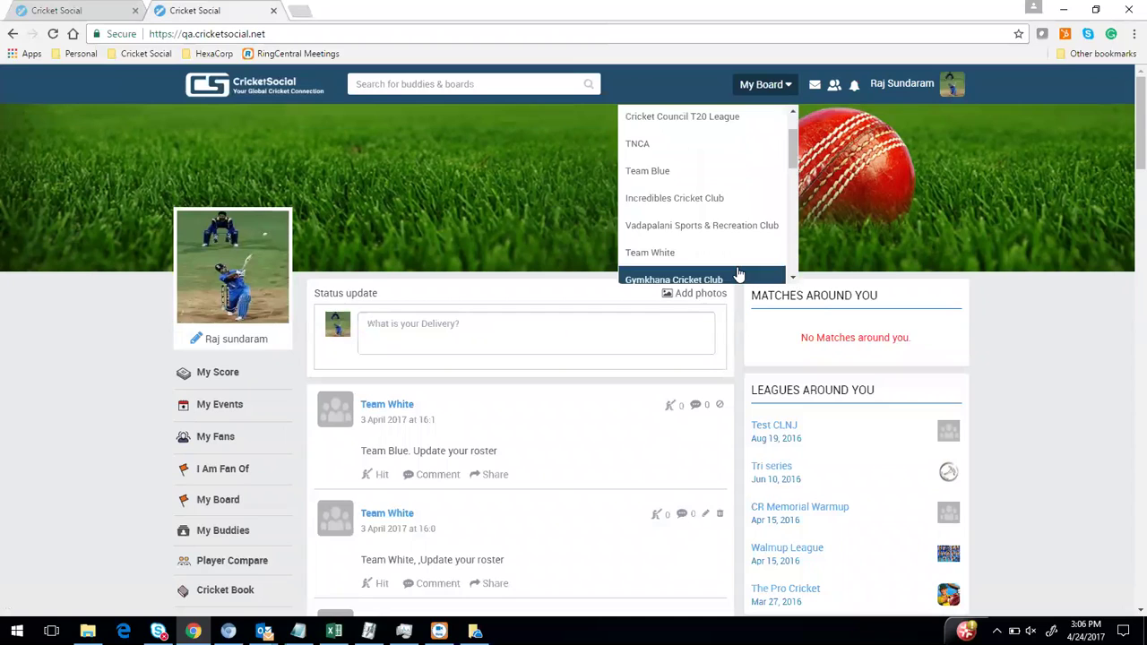
{"action": "left_click", "coordinate": [695, 228]}
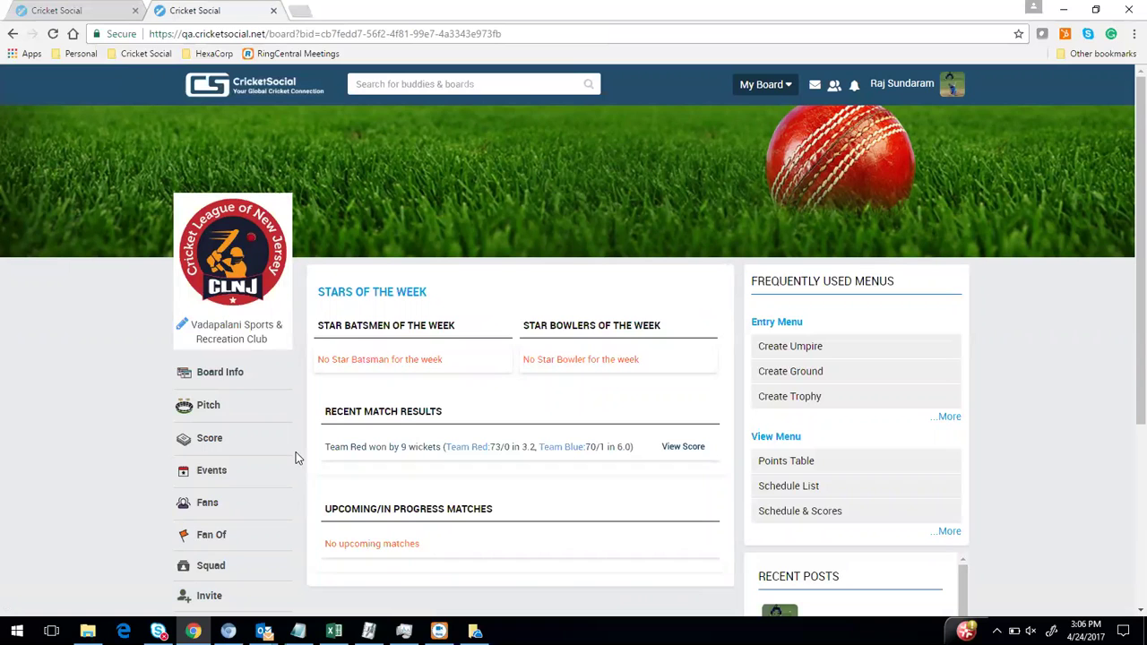
Open the club's Board Info and view its About, Directors, History and Rules sections
{"action": "left_click", "coordinate": [220, 376]}
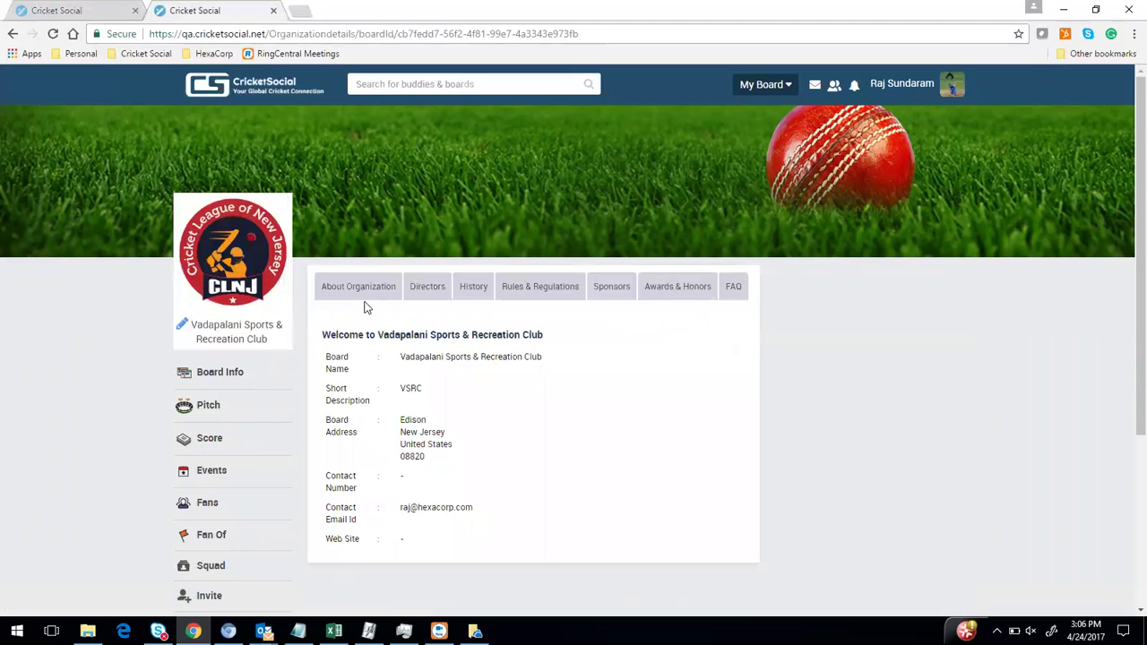
{"action": "left_click", "coordinate": [361, 293]}
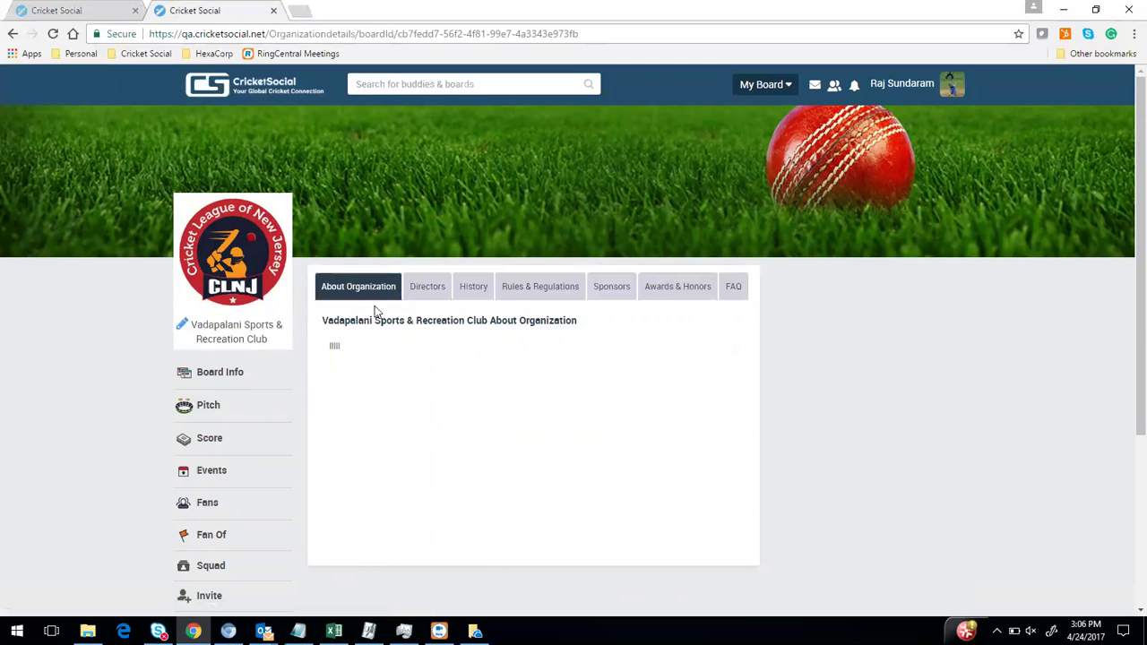
{"action": "left_click", "coordinate": [435, 294]}
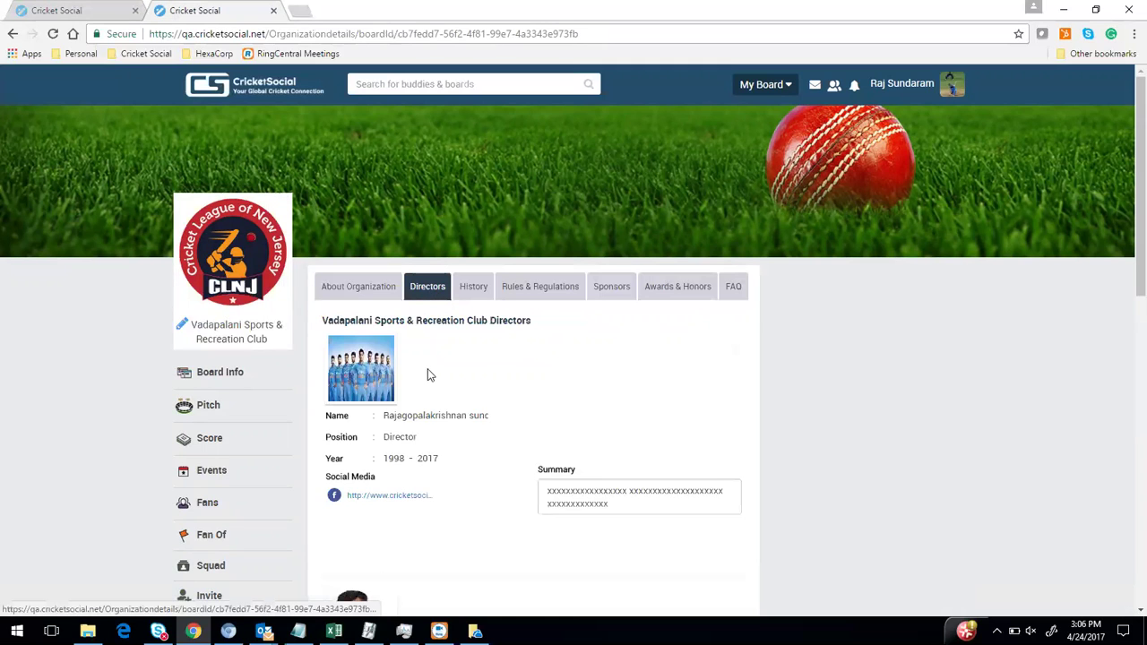
{"action": "scroll", "coordinate": [431, 363], "scroll_direction": "down", "scroll_amount": 9}
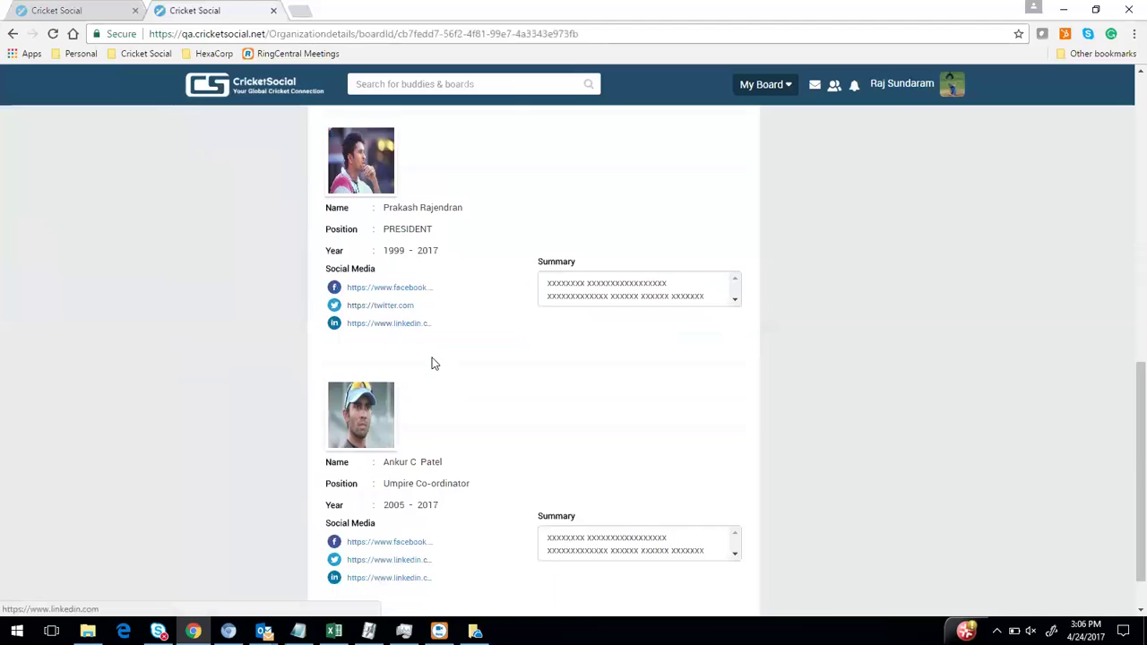
{"action": "scroll", "coordinate": [432, 361], "scroll_direction": "up", "scroll_amount": 10}
{"action": "left_click", "coordinate": [469, 287]}
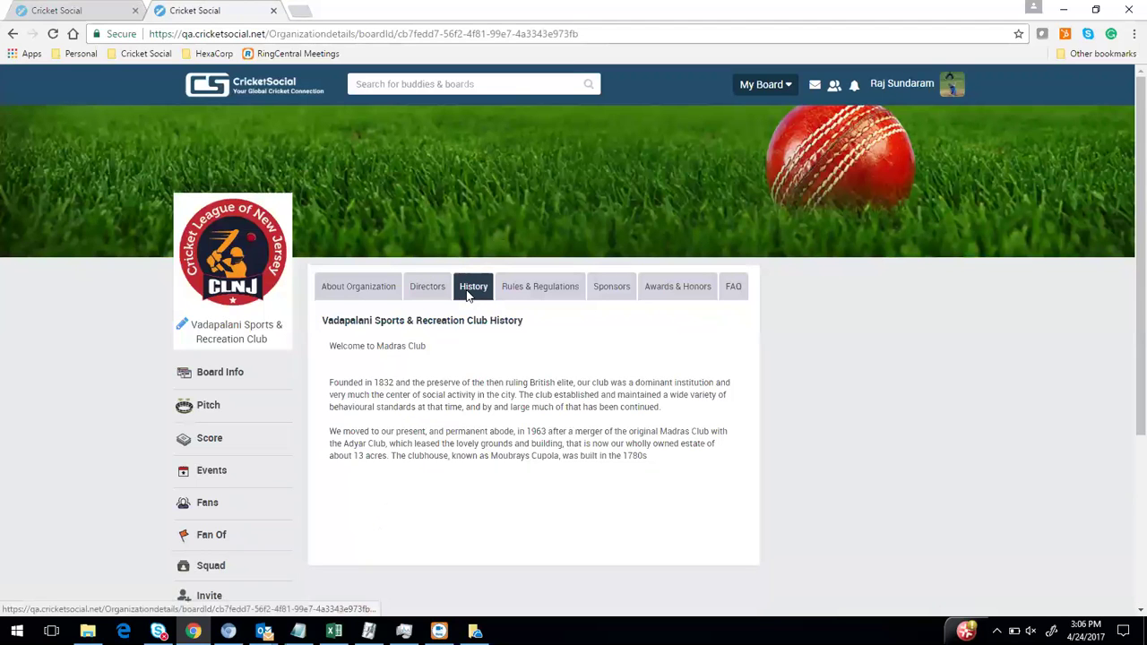
{"action": "left_click", "coordinate": [534, 289]}
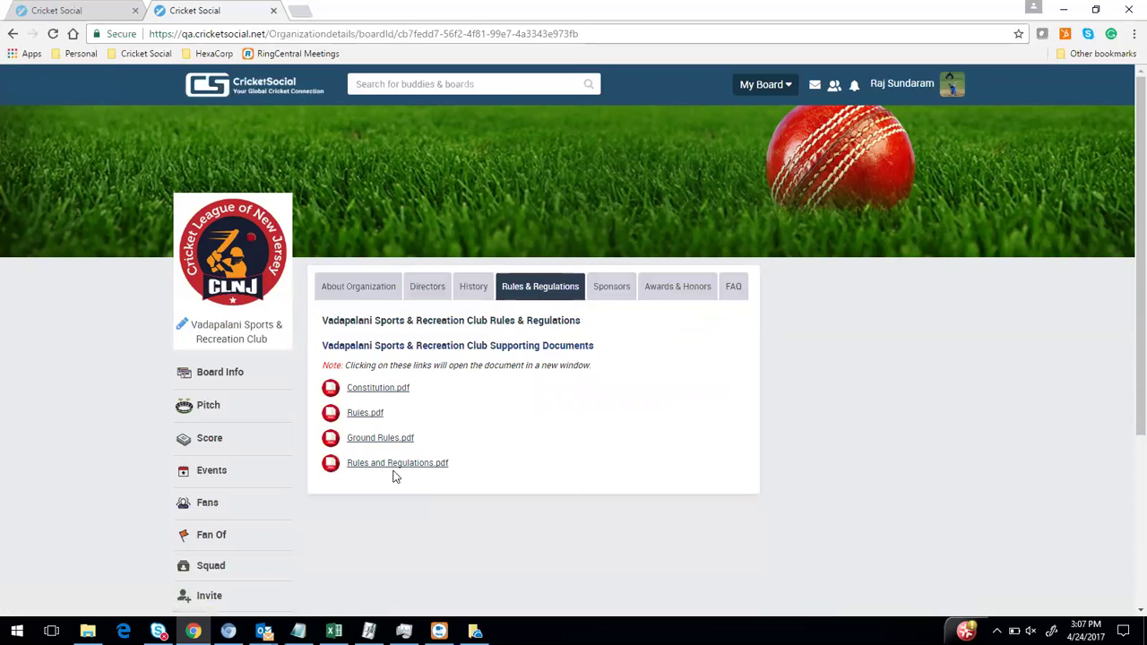
Check the club's sponsors (Adidas, Nike, Pizza Hut), awards and FAQ, then open its Pitch feed
{"action": "left_click", "coordinate": [607, 288]}
{"action": "scroll", "coordinate": [440, 387], "scroll_direction": "down", "scroll_amount": 1}
{"action": "scroll", "coordinate": [440, 386], "scroll_direction": "down", "scroll_amount": 4}
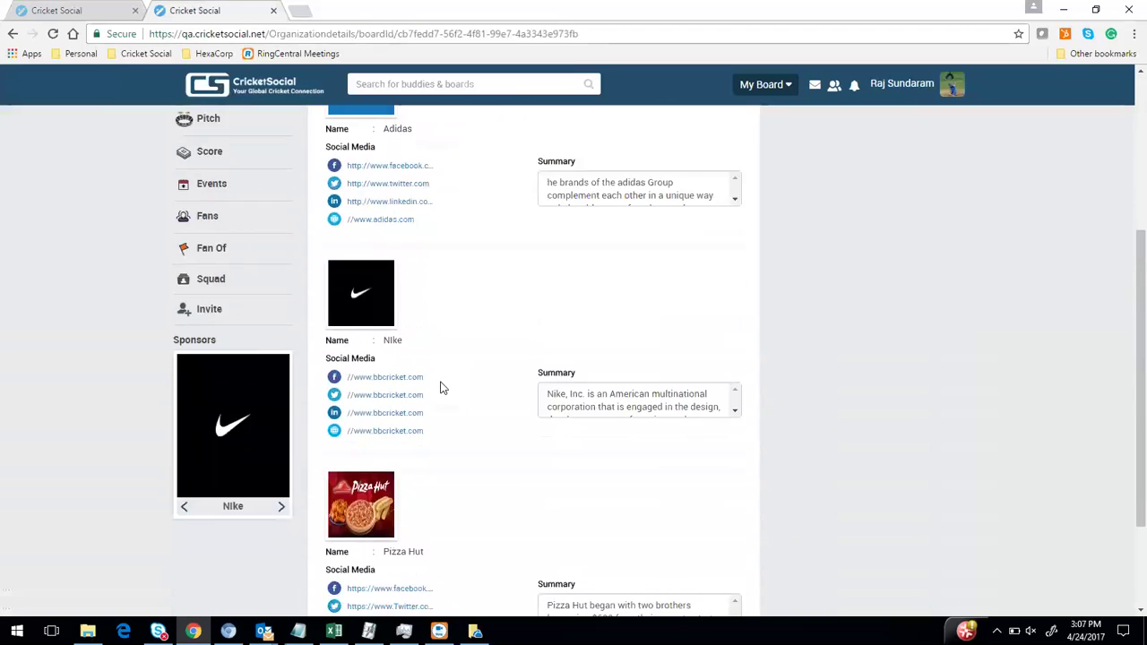
{"action": "scroll", "coordinate": [444, 391], "scroll_direction": "up", "scroll_amount": 5}
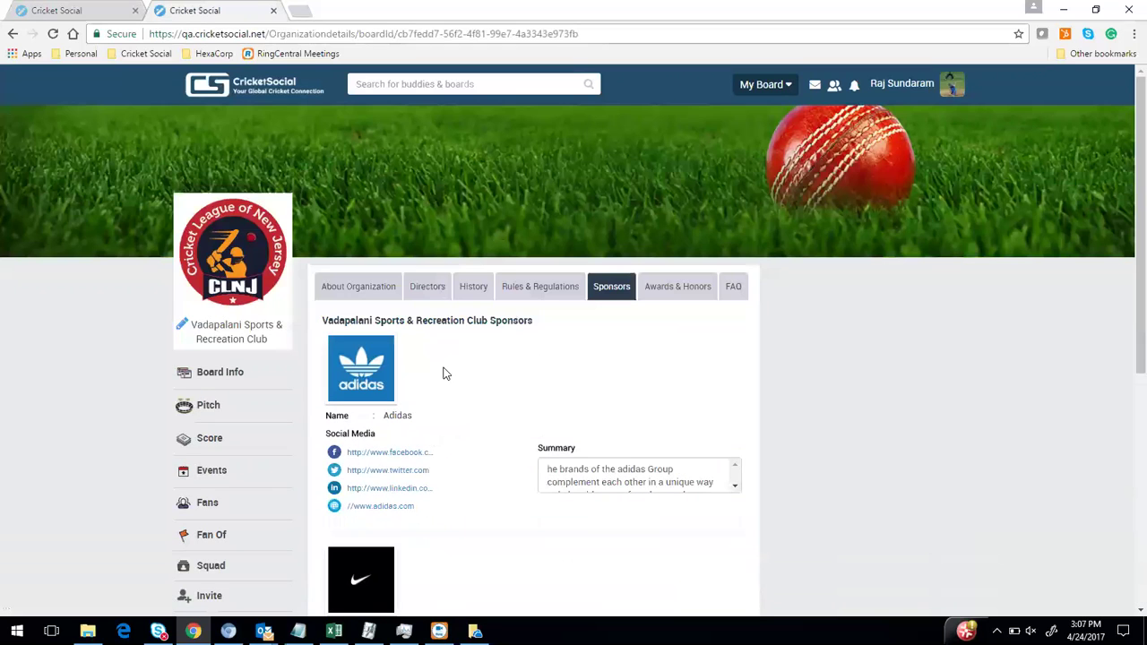
{"action": "left_click", "coordinate": [686, 298]}
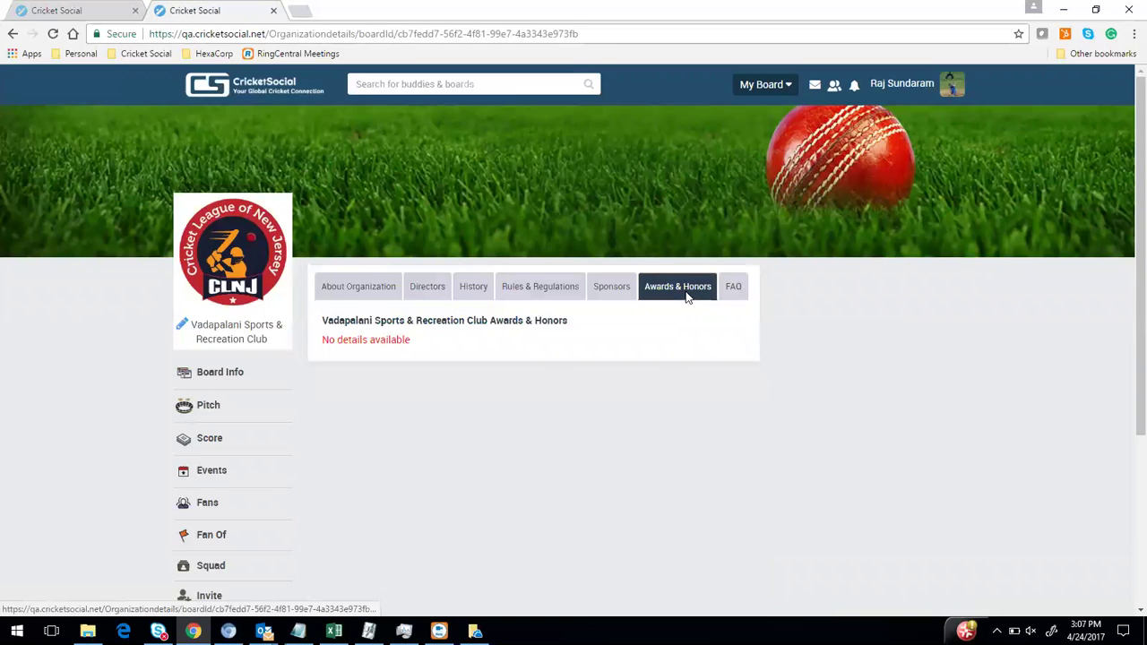
{"action": "left_click", "coordinate": [738, 292]}
{"action": "scroll", "coordinate": [441, 396], "scroll_direction": "down", "scroll_amount": 2}
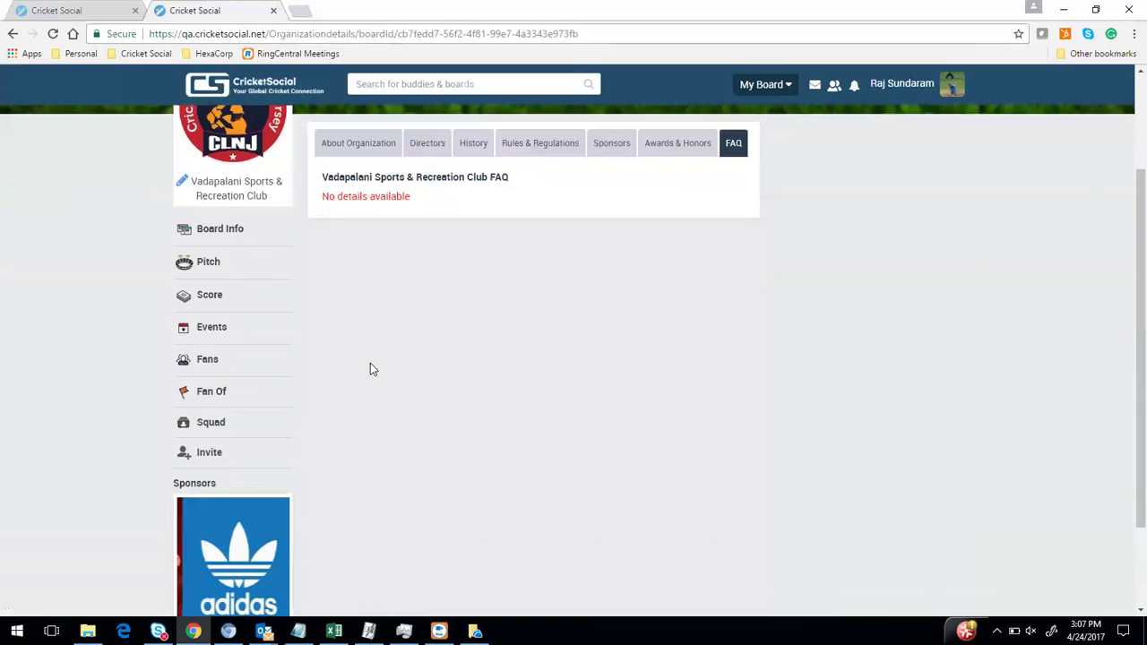
{"action": "left_click", "coordinate": [208, 263]}
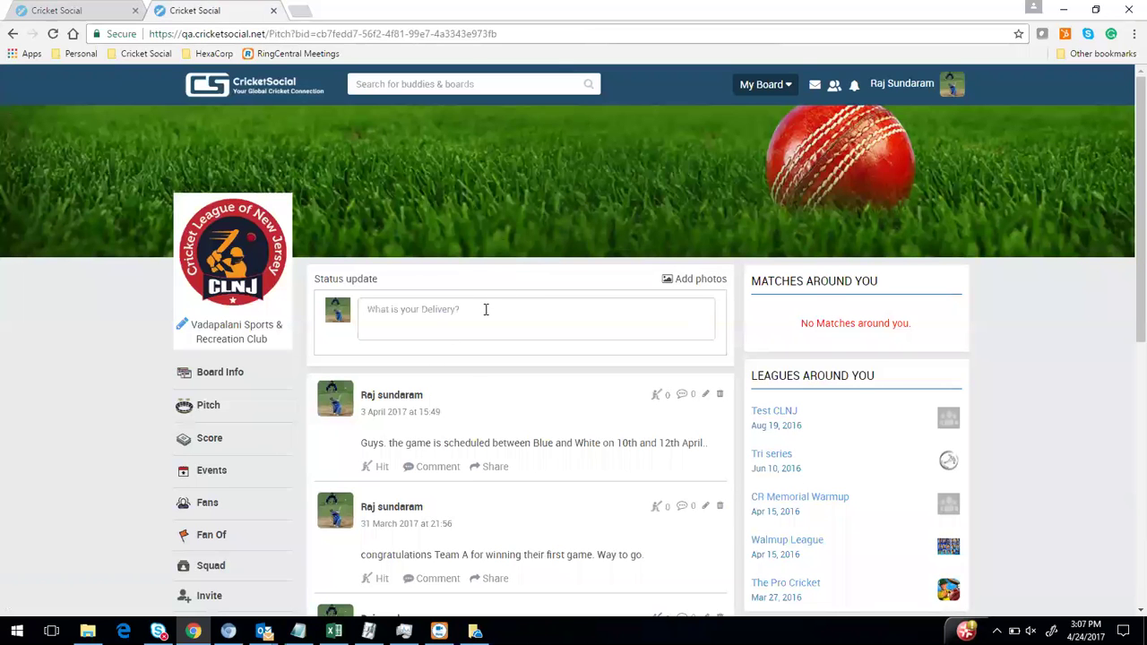
{"action": "left_click", "coordinate": [446, 327]}
{"action": "left_click", "coordinate": [447, 308]}
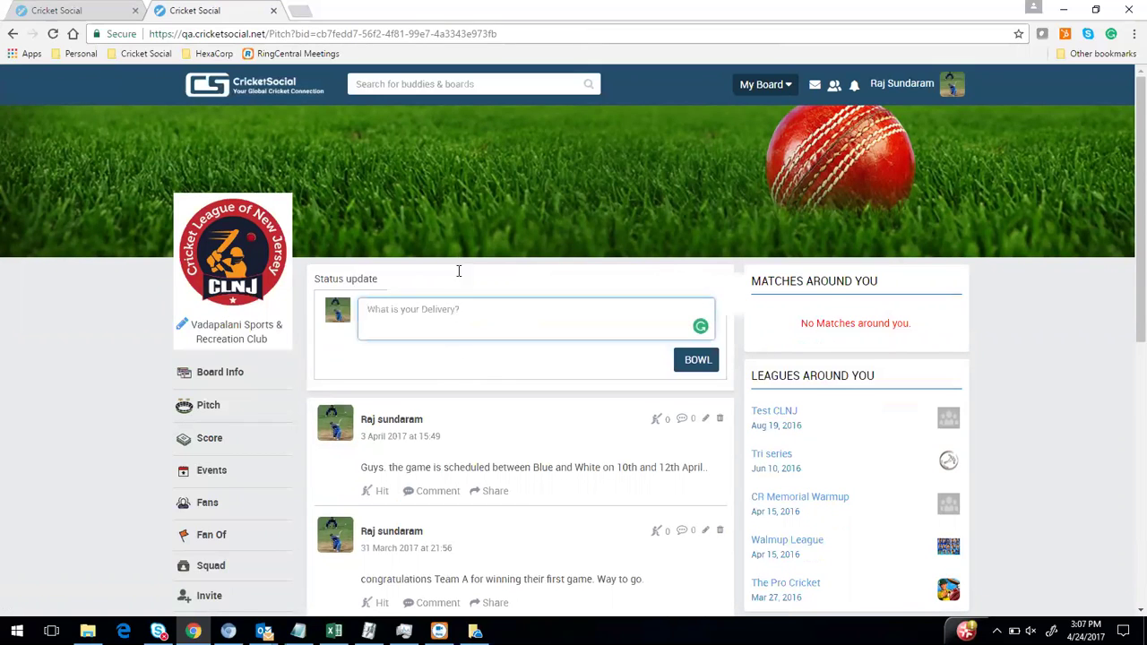
{"action": "scroll", "coordinate": [457, 376], "scroll_direction": "down", "scroll_amount": 2}
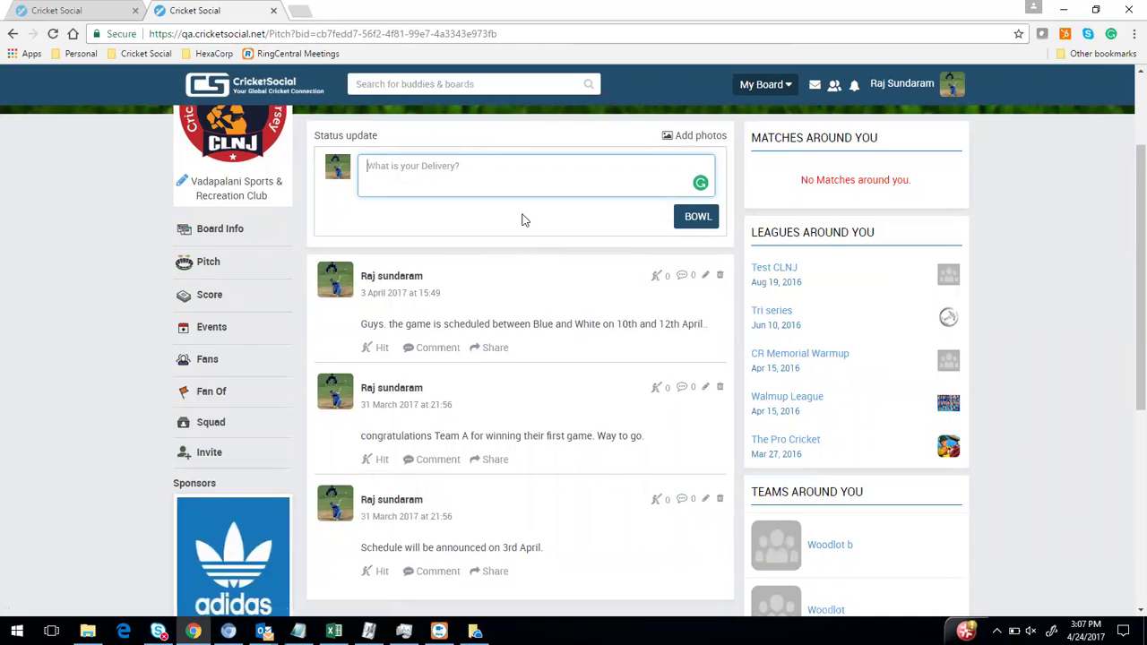
{"action": "scroll", "coordinate": [502, 517], "scroll_direction": "down", "scroll_amount": 5}
{"action": "scroll", "coordinate": [498, 518], "scroll_direction": "up", "scroll_amount": 4}
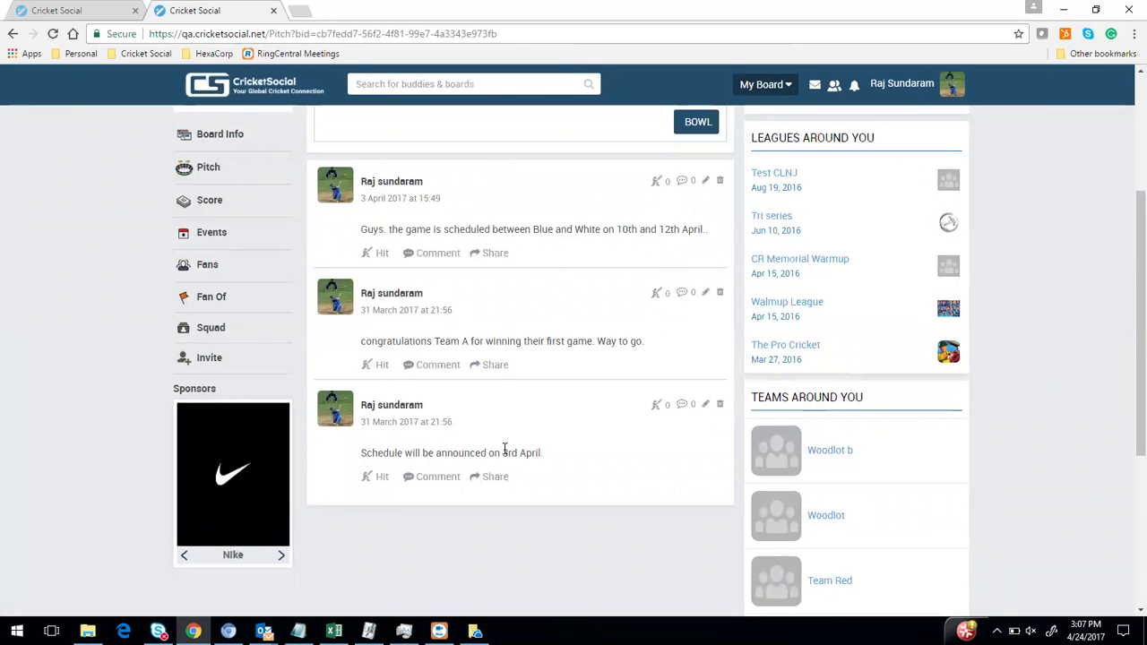
{"action": "scroll", "coordinate": [413, 389], "scroll_direction": "up", "scroll_amount": 3}
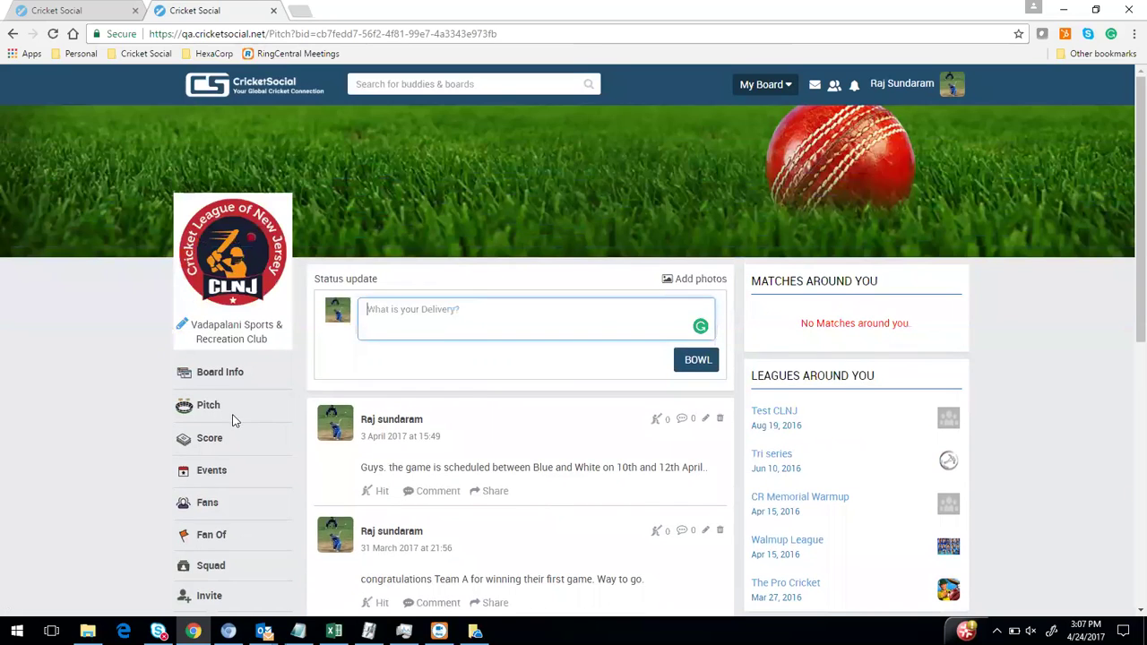
{"action": "scroll", "coordinate": [215, 425], "scroll_direction": "down", "scroll_amount": 2}
{"action": "left_click", "coordinate": [231, 152]}
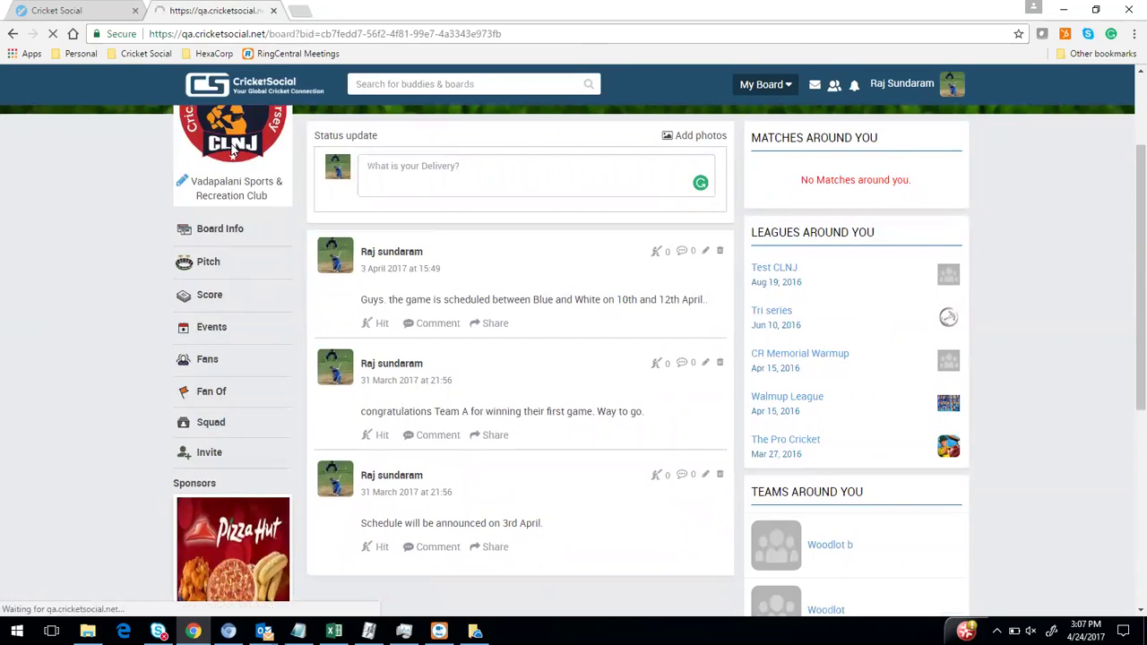
Advance the club board's sponsor ad carousel five times, then return to the top
{"action": "scroll", "coordinate": [256, 412], "scroll_direction": "down", "scroll_amount": 3}
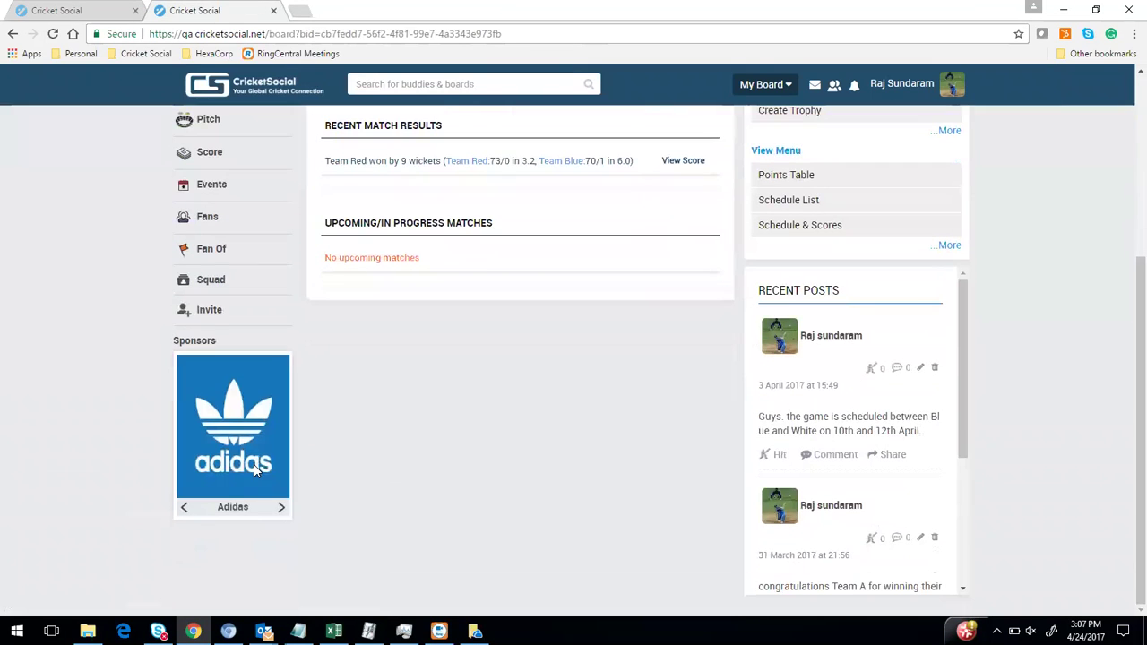
{"action": "left_click", "coordinate": [281, 511]}
{"action": "left_click", "coordinate": [281, 510]}
{"action": "left_click", "coordinate": [282, 511]}
{"action": "left_click", "coordinate": [283, 512]}
{"action": "left_click", "coordinate": [283, 513]}
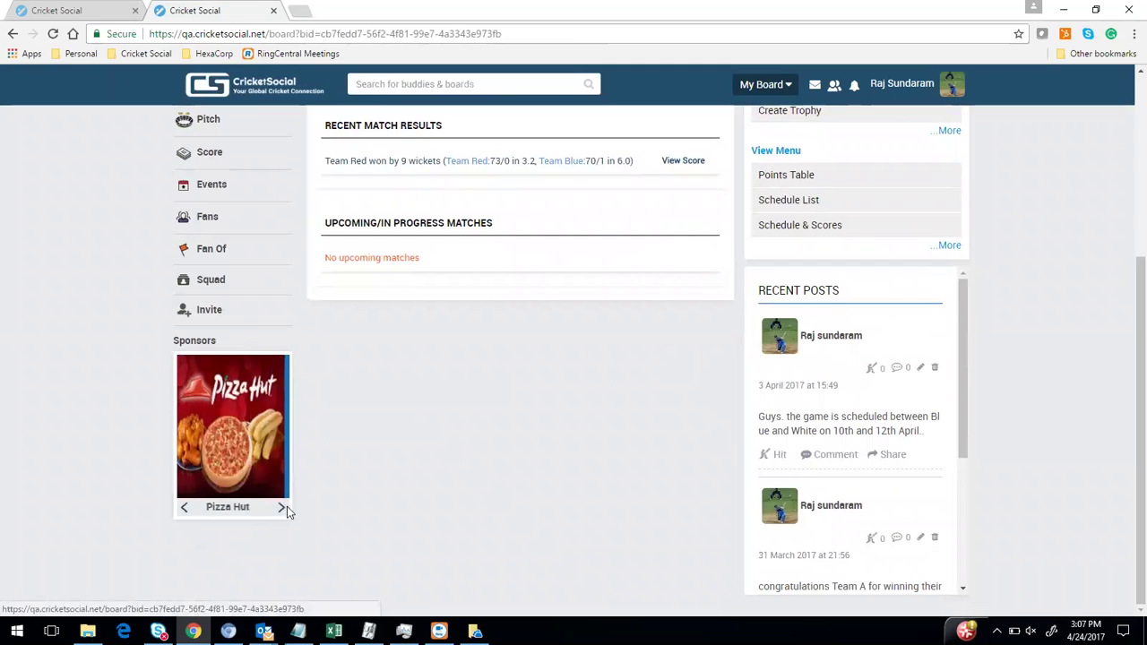
{"action": "scroll", "coordinate": [371, 469], "scroll_direction": "up", "scroll_amount": 2}
{"action": "scroll", "coordinate": [269, 439], "scroll_direction": "up", "scroll_amount": 2}
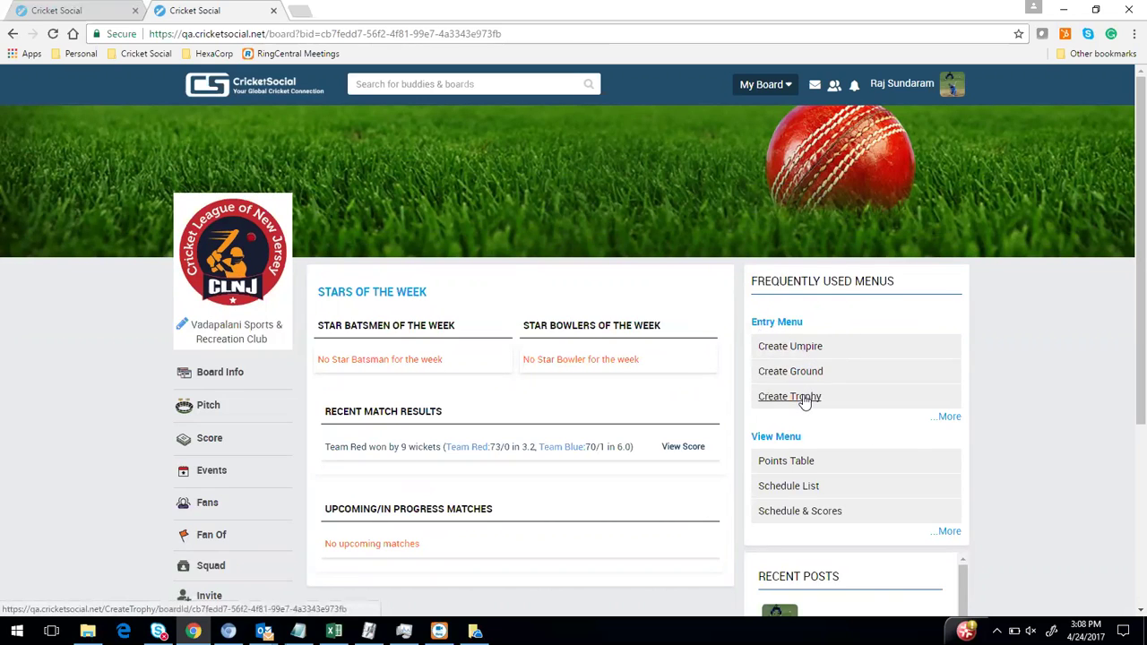
Expand the View Menu's full list of league views and open the Points Table
{"action": "left_click", "coordinate": [948, 532]}
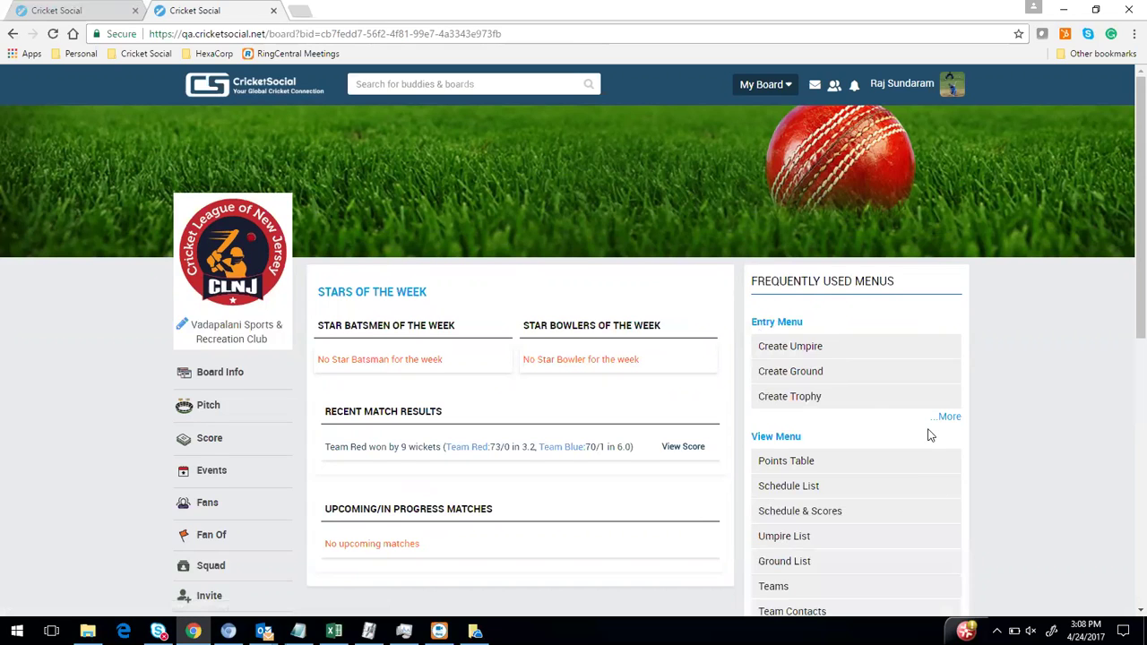
{"action": "scroll", "coordinate": [860, 385], "scroll_direction": "down", "scroll_amount": 2}
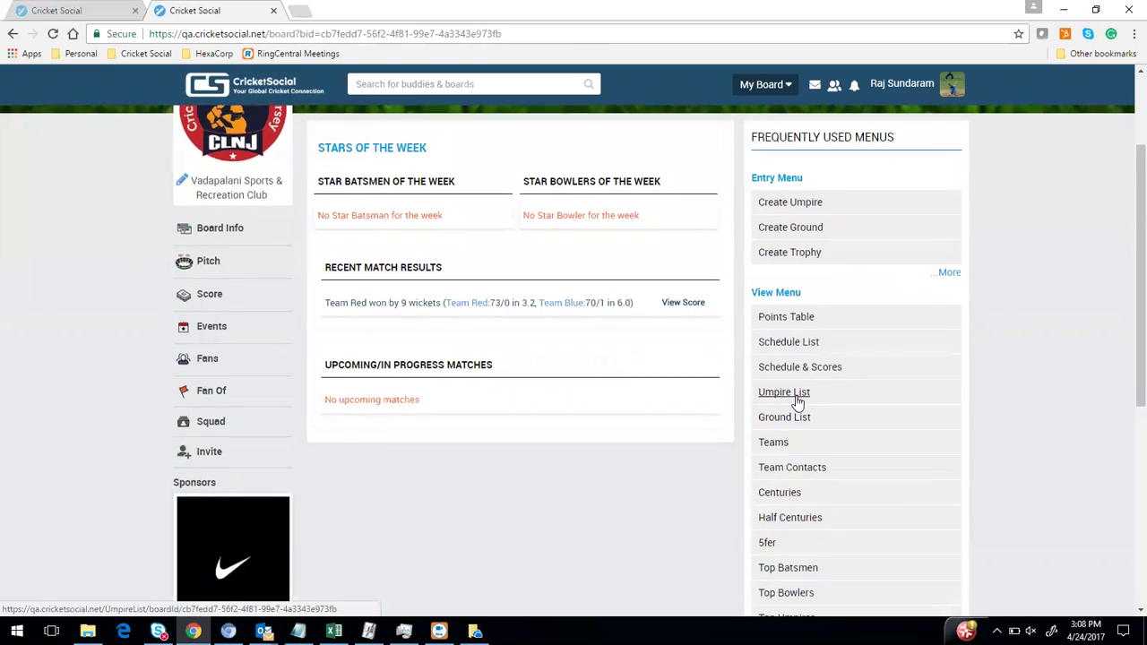
{"action": "scroll", "coordinate": [797, 394], "scroll_direction": "down", "scroll_amount": 2}
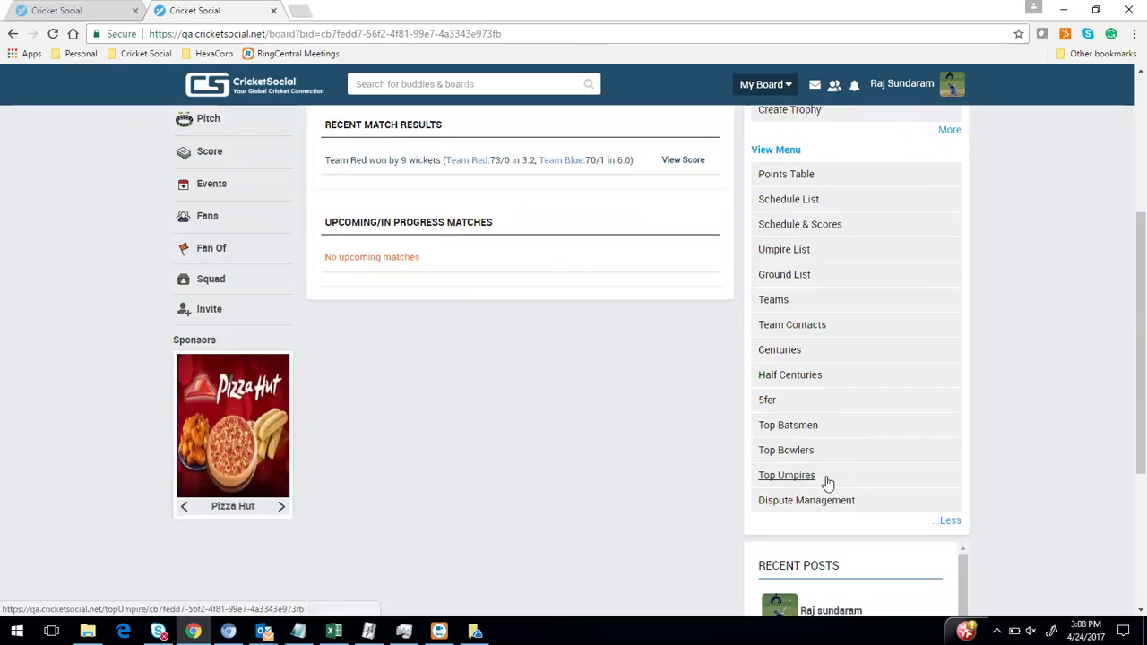
{"action": "scroll", "coordinate": [597, 420], "scroll_direction": "down", "scroll_amount": 3}
{"action": "scroll", "coordinate": [597, 420], "scroll_direction": "up", "scroll_amount": 2}
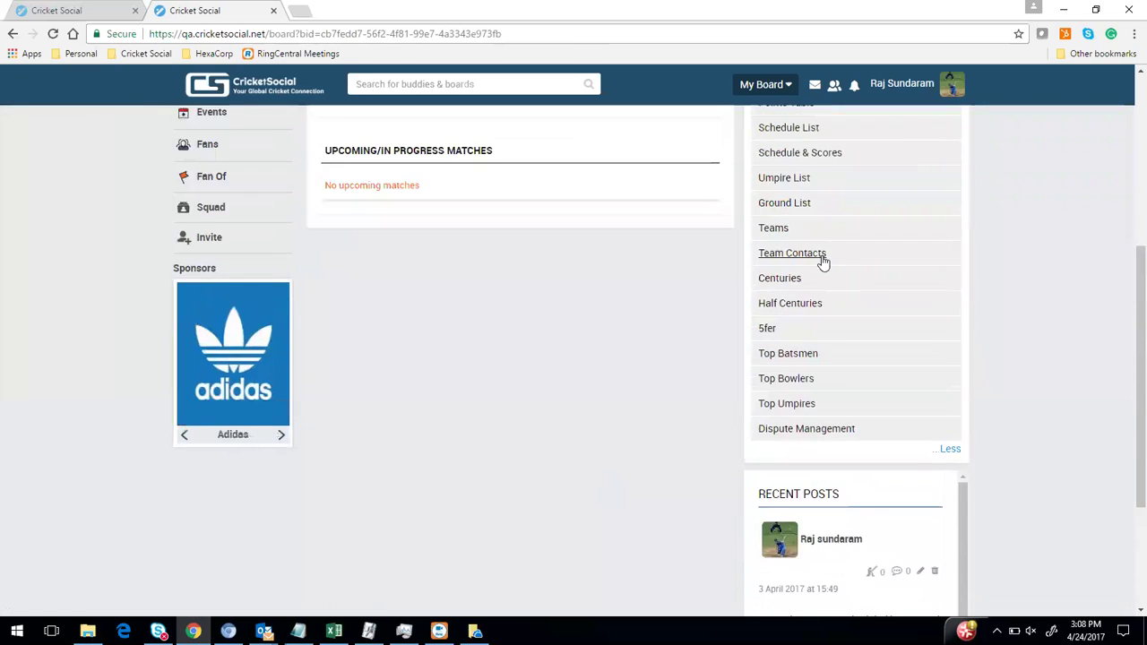
{"action": "scroll", "coordinate": [822, 262], "scroll_direction": "up", "scroll_amount": 2}
{"action": "left_click", "coordinate": [786, 247]}
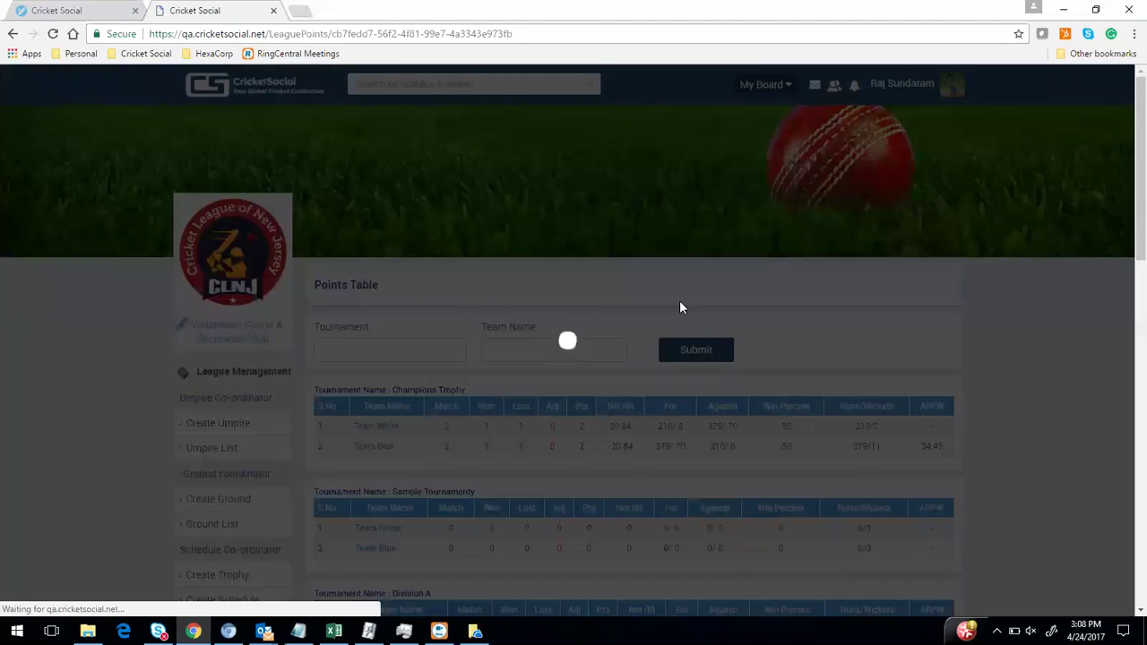
Open Team Blue's board from its Champions Trophy entry in the points table
{"action": "scroll", "coordinate": [680, 307], "scroll_direction": "down", "scroll_amount": 2}
{"action": "scroll", "coordinate": [504, 261], "scroll_direction": "up", "scroll_amount": 1}
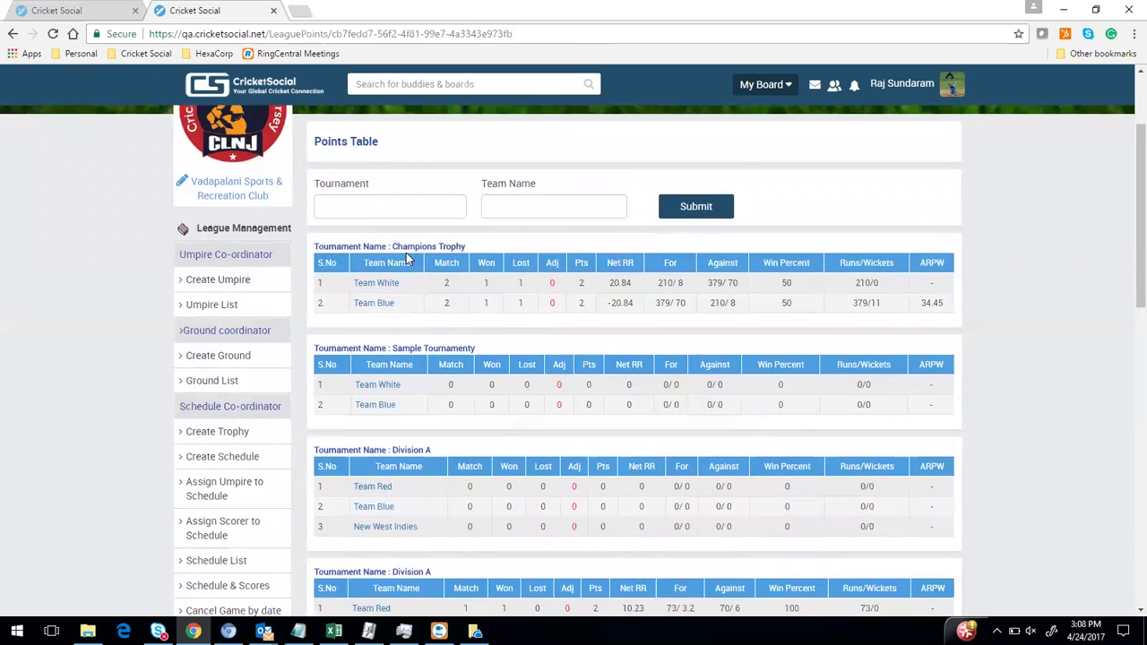
{"action": "left_click_drag", "start_coordinate": [478, 247], "coordinate": [479, 247]}
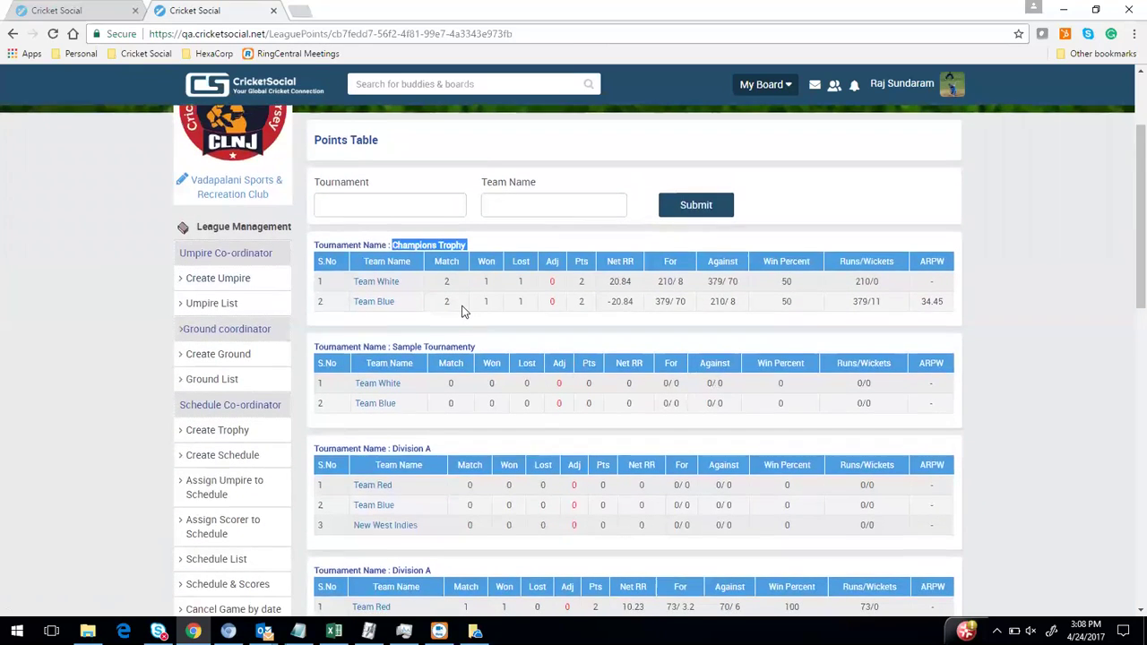
{"action": "scroll", "coordinate": [463, 312], "scroll_direction": "down", "scroll_amount": 2}
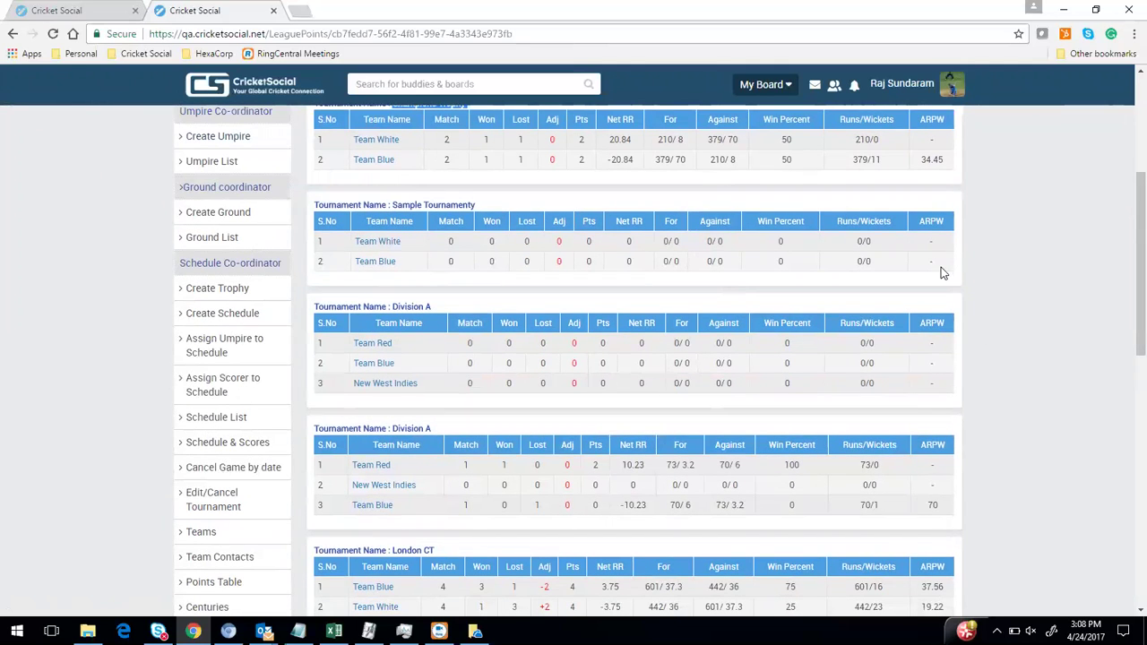
{"action": "scroll", "coordinate": [718, 363], "scroll_direction": "down", "scroll_amount": 5}
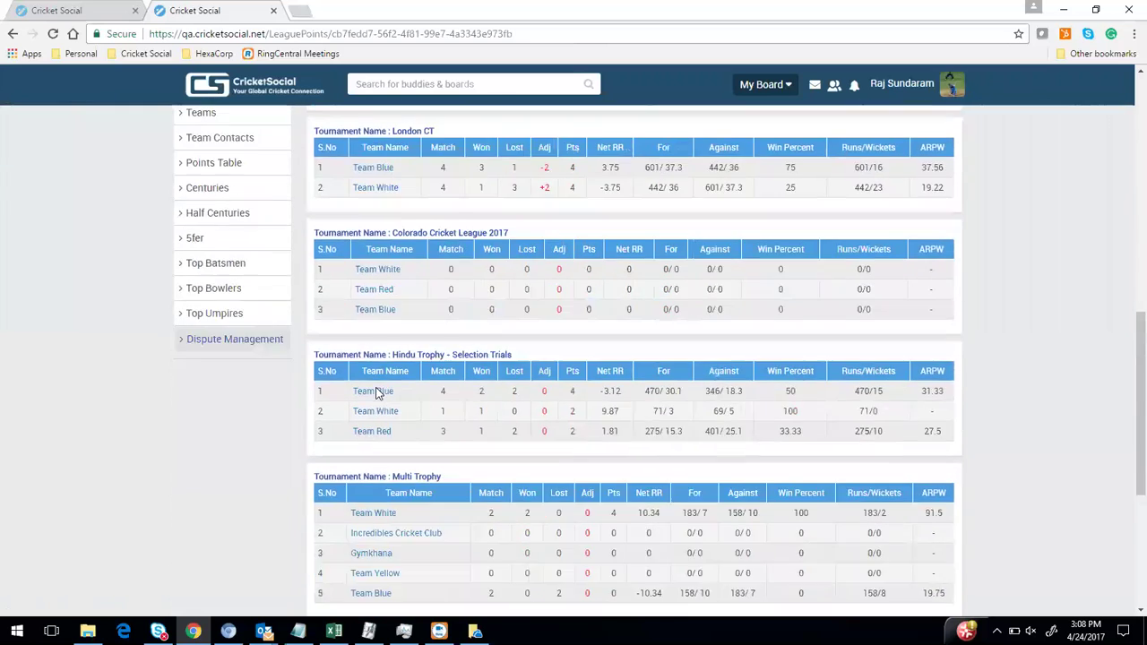
{"action": "scroll", "coordinate": [367, 385], "scroll_direction": "up", "scroll_amount": 8}
{"action": "scroll", "coordinate": [356, 377], "scroll_direction": "up", "scroll_amount": 1}
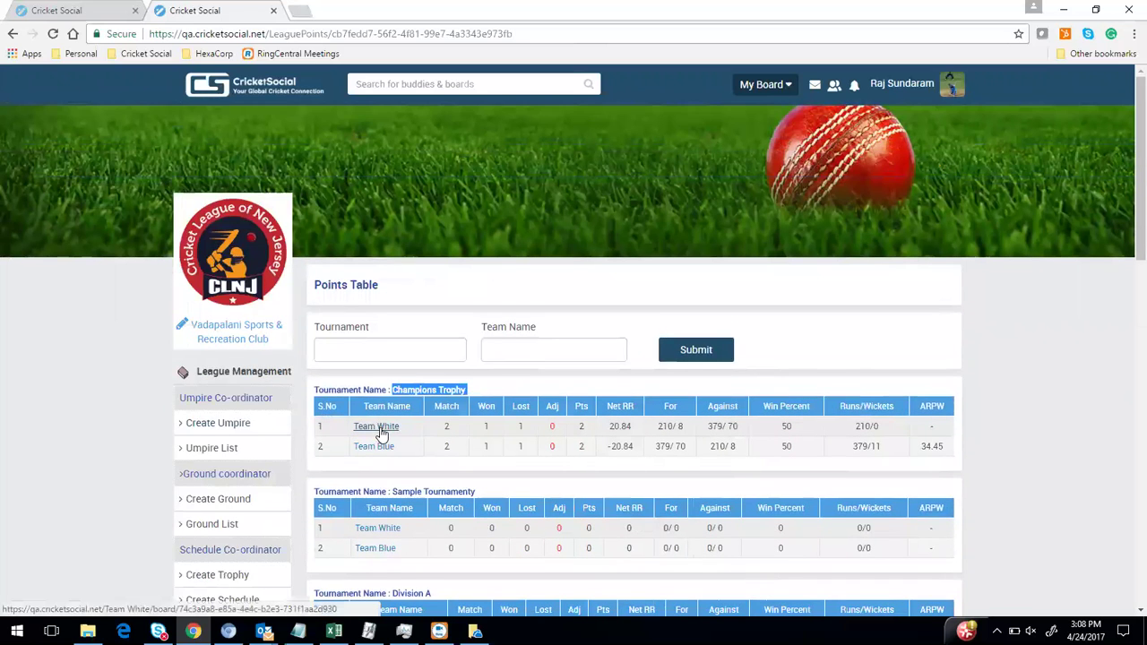
{"action": "left_click", "coordinate": [374, 452]}
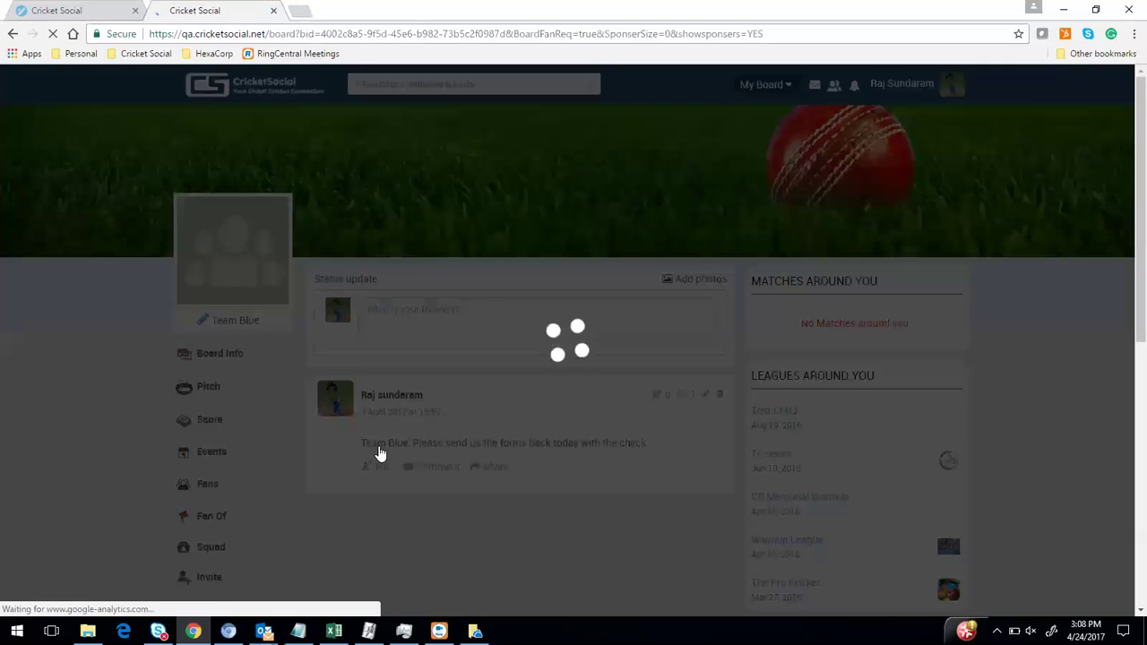
{"action": "scroll", "coordinate": [263, 479], "scroll_direction": "down", "scroll_amount": 1}
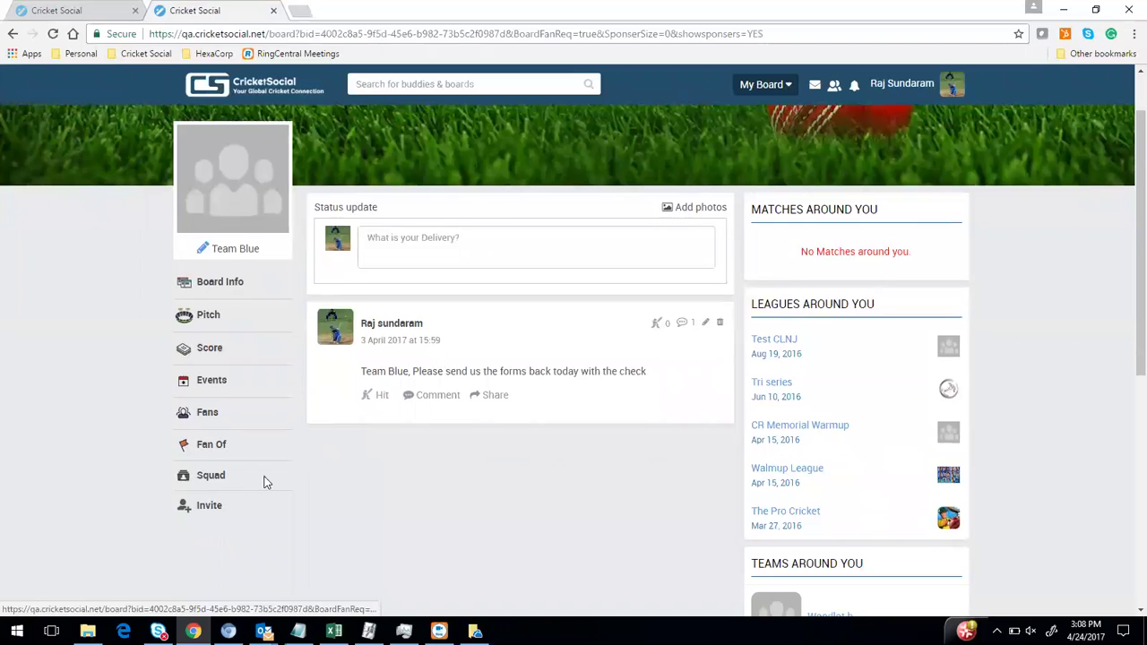
Open Team Blue's Squad page and check the Select Squad list without changing it
{"action": "left_click", "coordinate": [211, 475]}
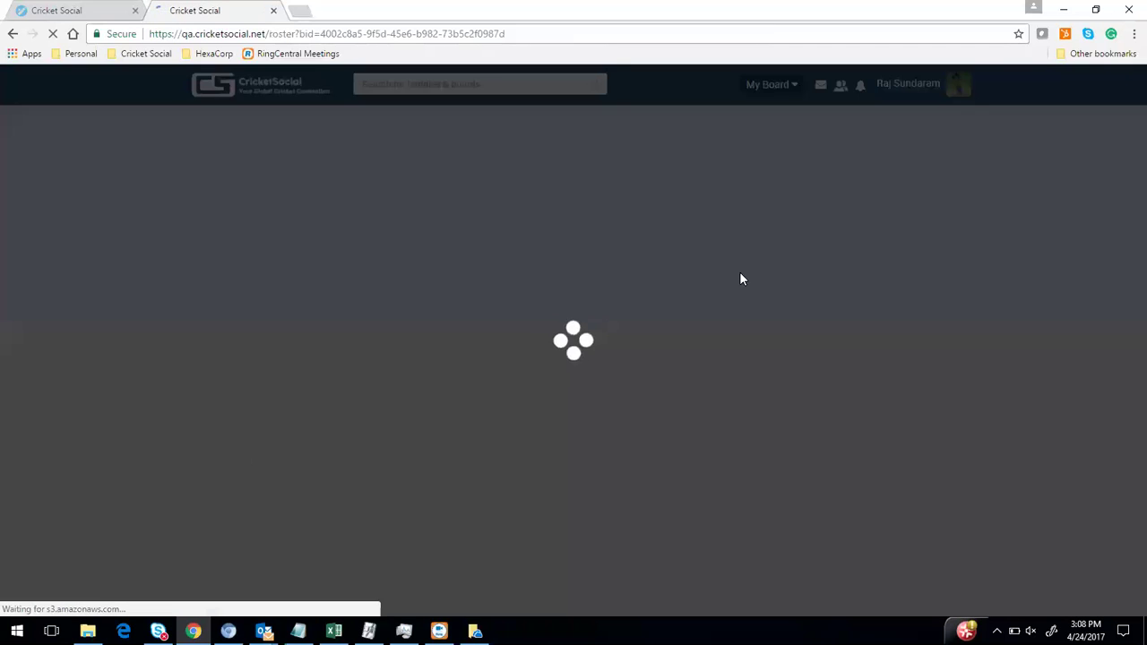
{"action": "scroll", "coordinate": [563, 311], "scroll_direction": "down", "scroll_amount": 1}
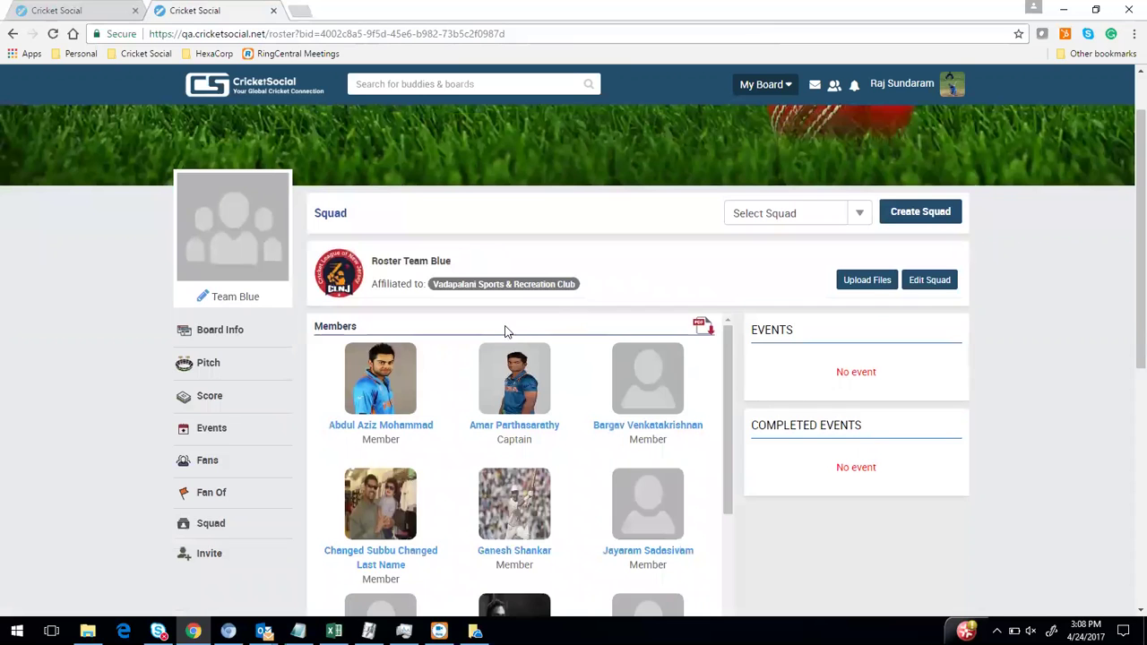
{"action": "scroll", "coordinate": [503, 332], "scroll_direction": "down", "scroll_amount": 10}
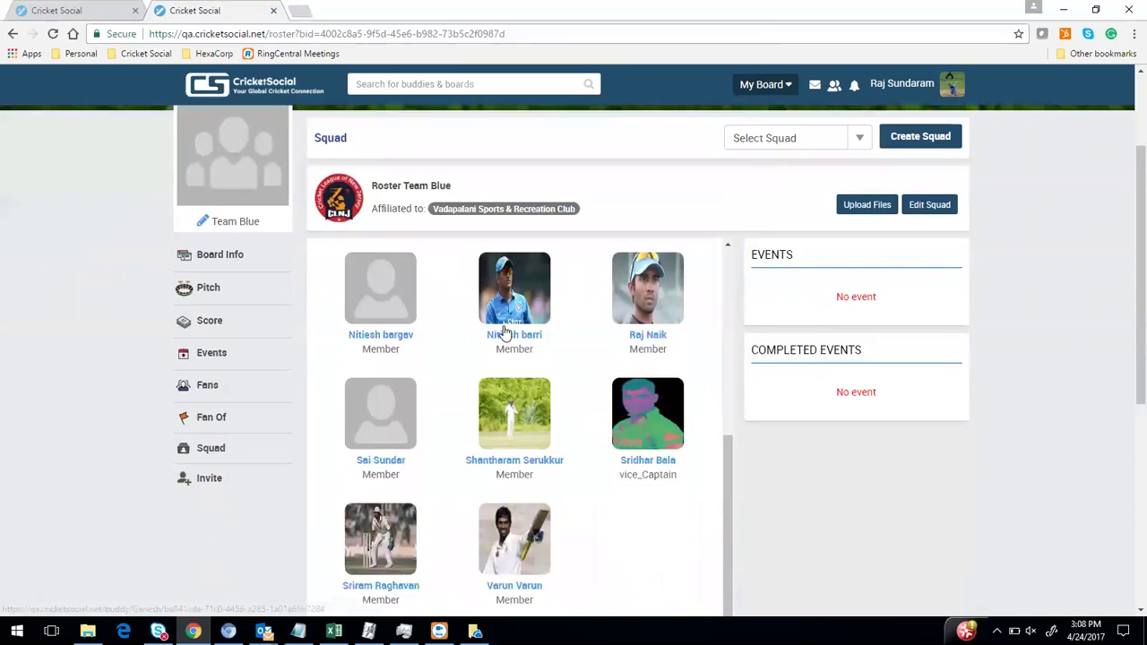
{"action": "scroll", "coordinate": [504, 333], "scroll_direction": "up", "scroll_amount": 10}
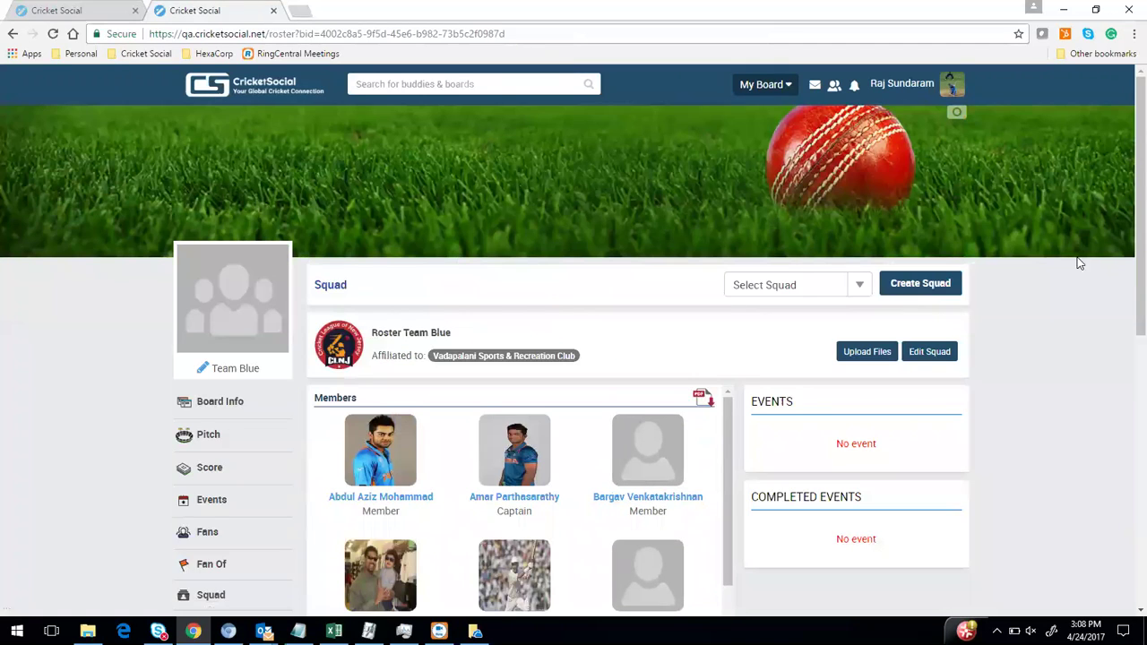
{"action": "left_click", "coordinate": [860, 288]}
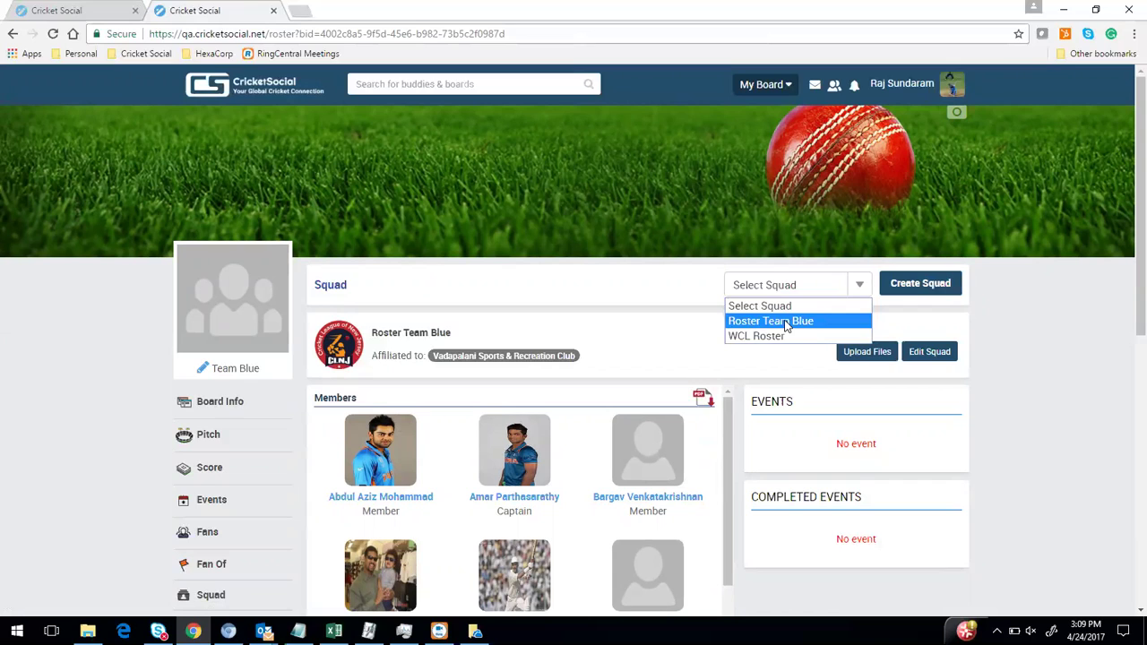
{"action": "left_click", "coordinate": [643, 292]}
{"action": "left_click", "coordinate": [855, 286]}
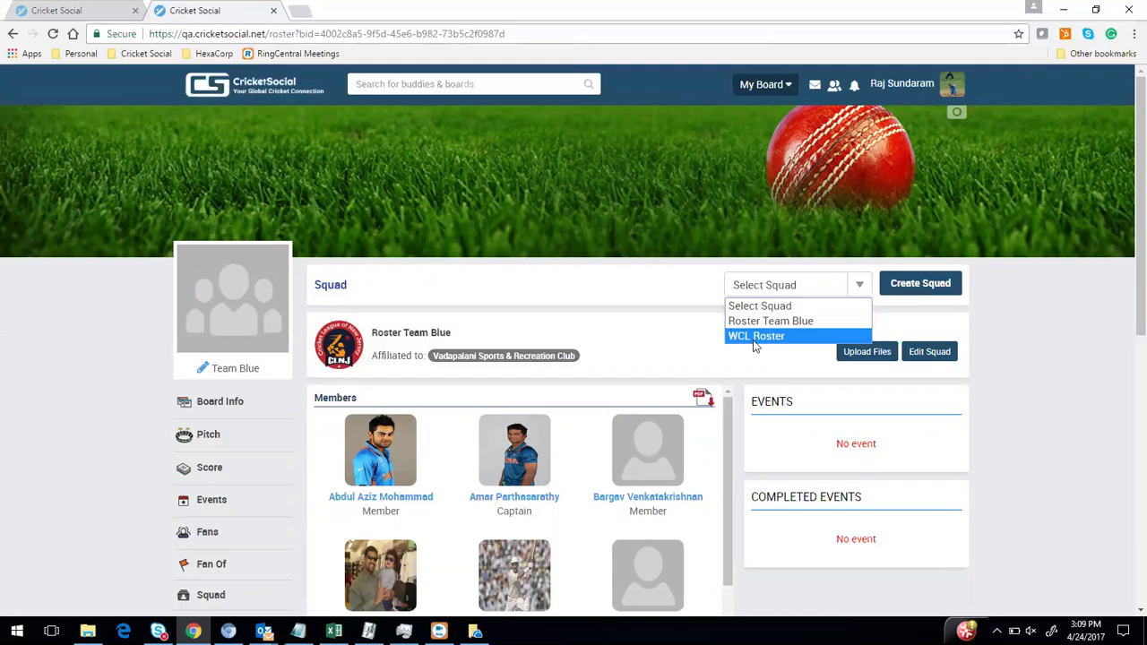
{"action": "left_click", "coordinate": [672, 332]}
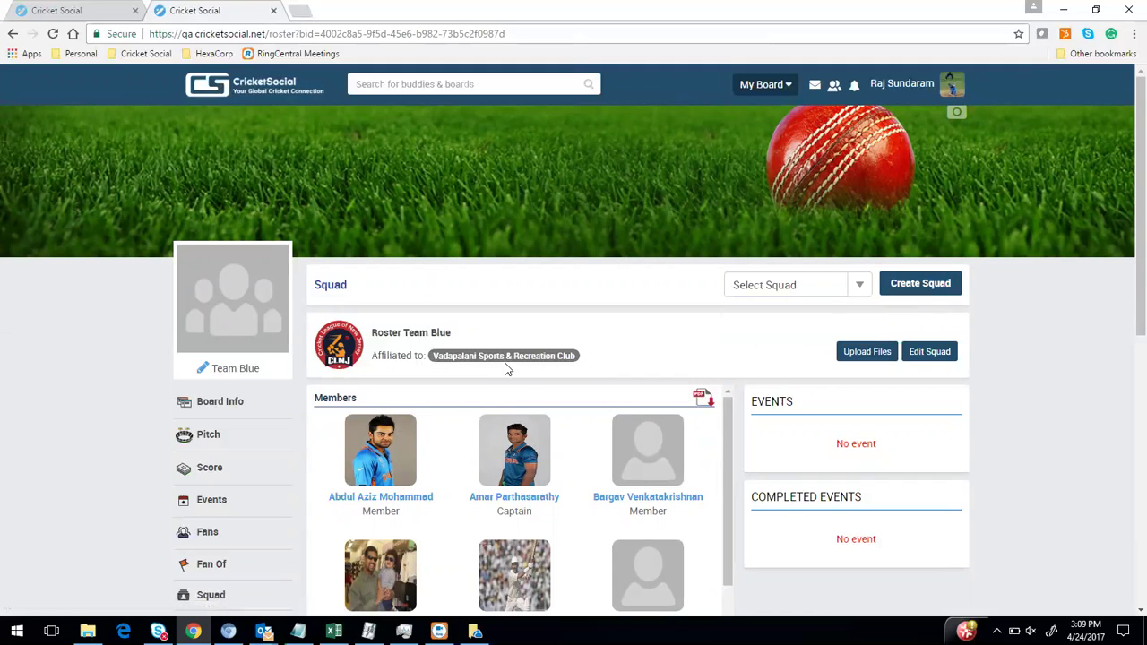
{"action": "scroll", "coordinate": [600, 334], "scroll_direction": "down", "scroll_amount": 3}
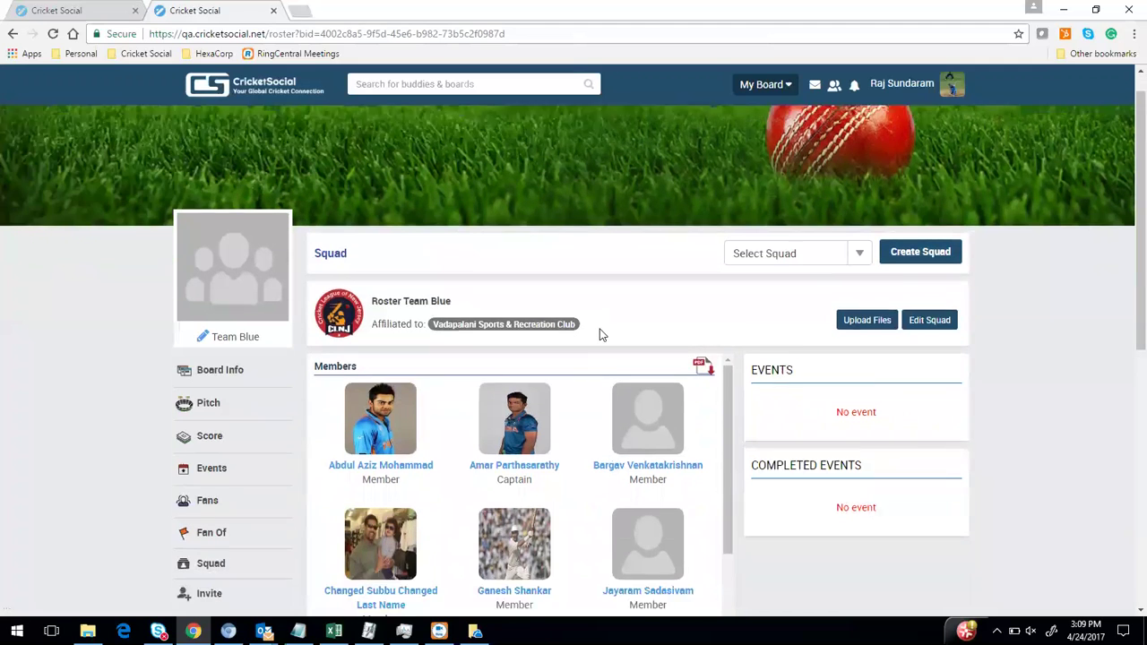
Expand Batting and Fielding Performances and glance at the Select Tournament list
{"action": "scroll", "coordinate": [1126, 129], "scroll_direction": "down", "scroll_amount": 5}
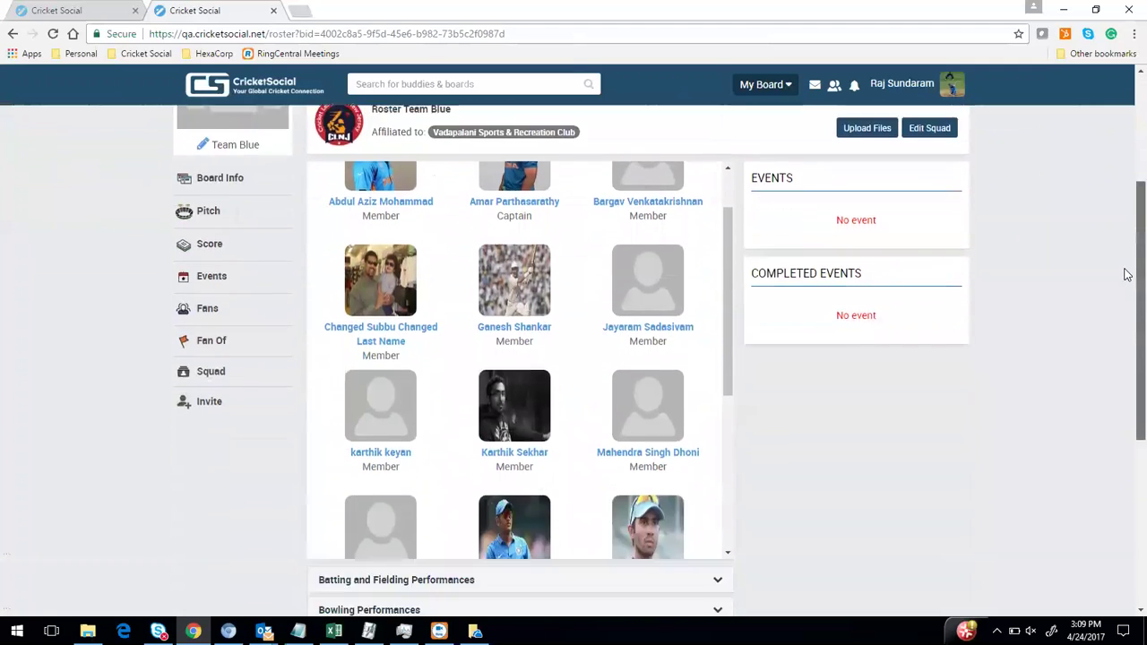
{"action": "left_click", "coordinate": [718, 320]}
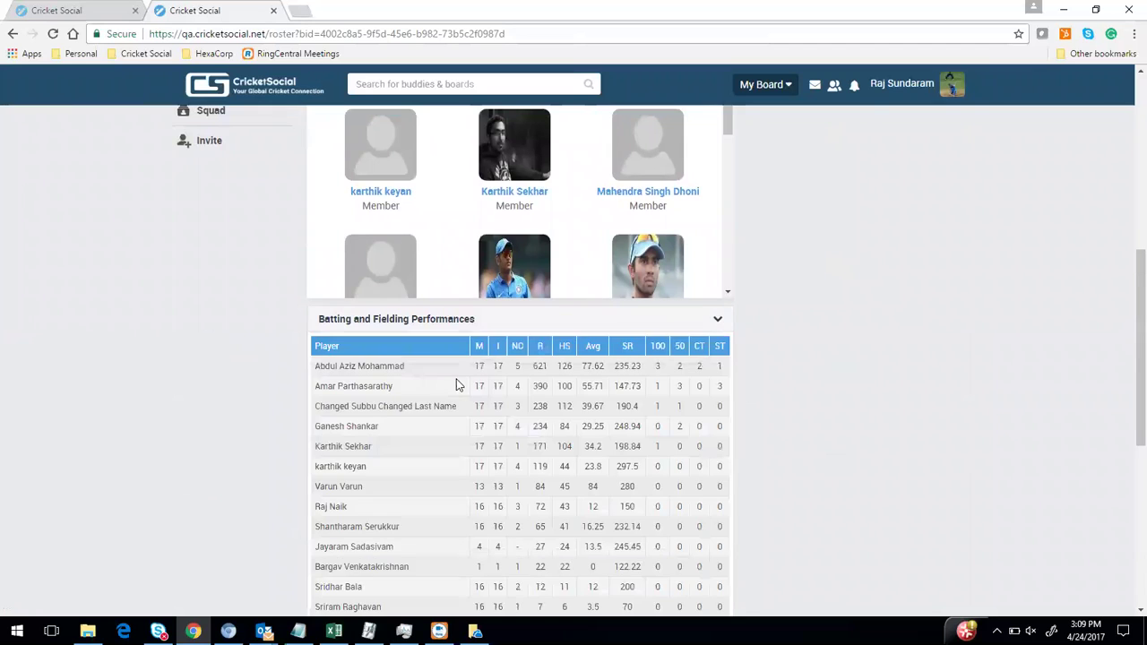
{"action": "scroll", "coordinate": [530, 421], "scroll_direction": "down", "scroll_amount": 2}
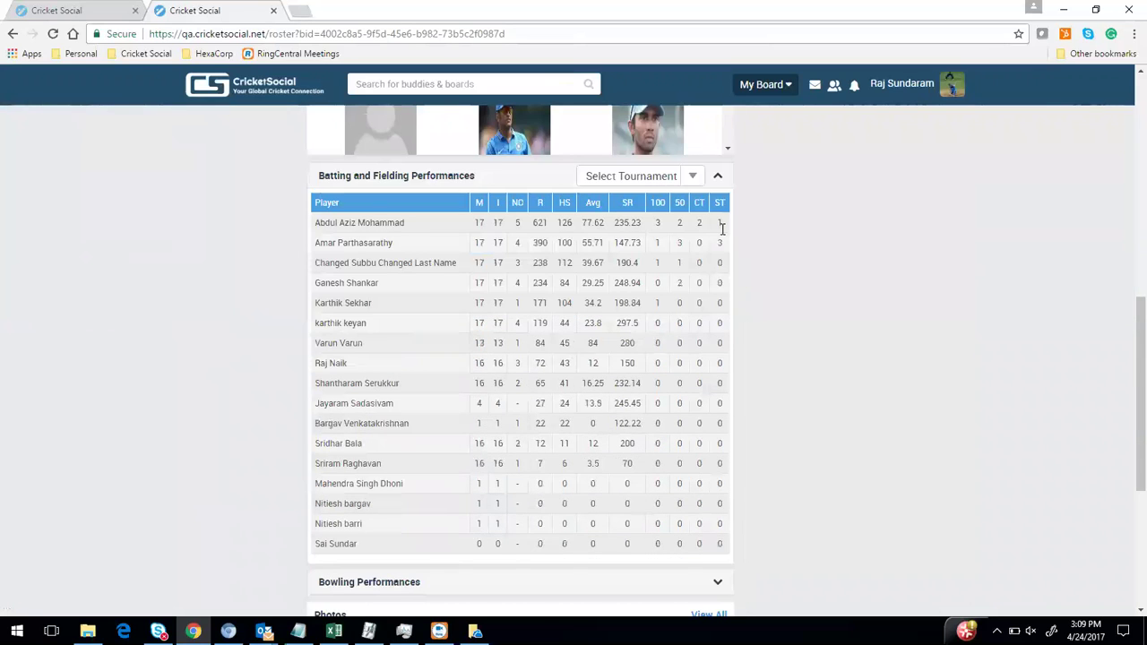
{"action": "scroll", "coordinate": [711, 113], "scroll_direction": "down", "scroll_amount": 1}
{"action": "scroll", "coordinate": [694, 225], "scroll_direction": "up", "scroll_amount": 2}
{"action": "left_click", "coordinate": [691, 248]}
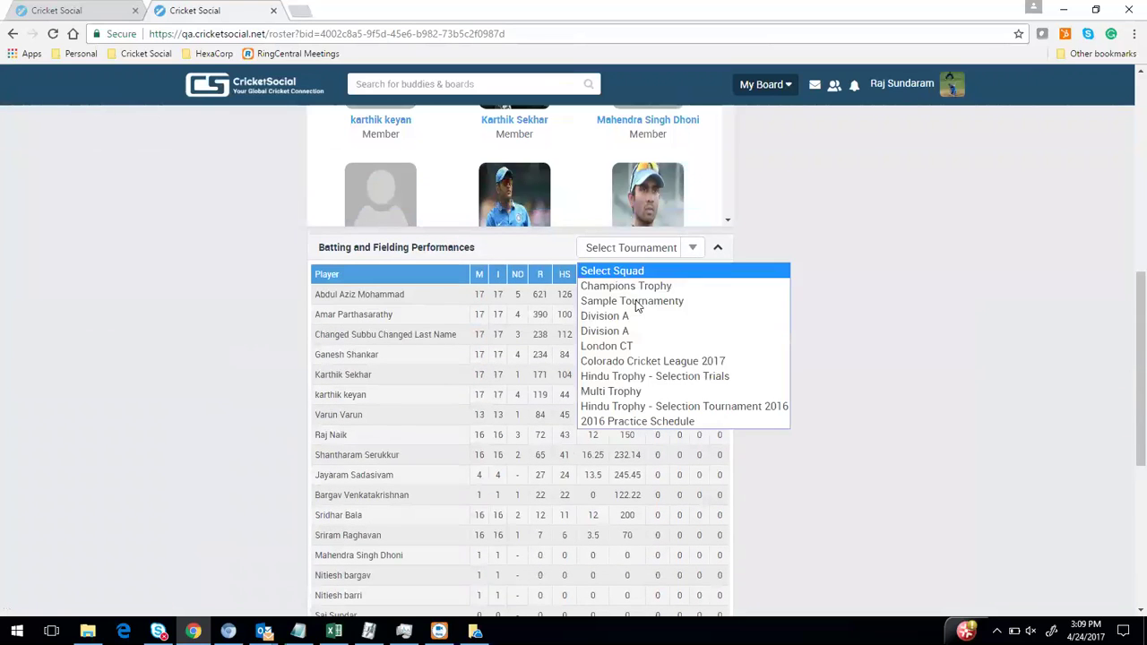
{"action": "left_click", "coordinate": [868, 287]}
{"action": "scroll", "coordinate": [699, 379], "scroll_direction": "down", "scroll_amount": 3}
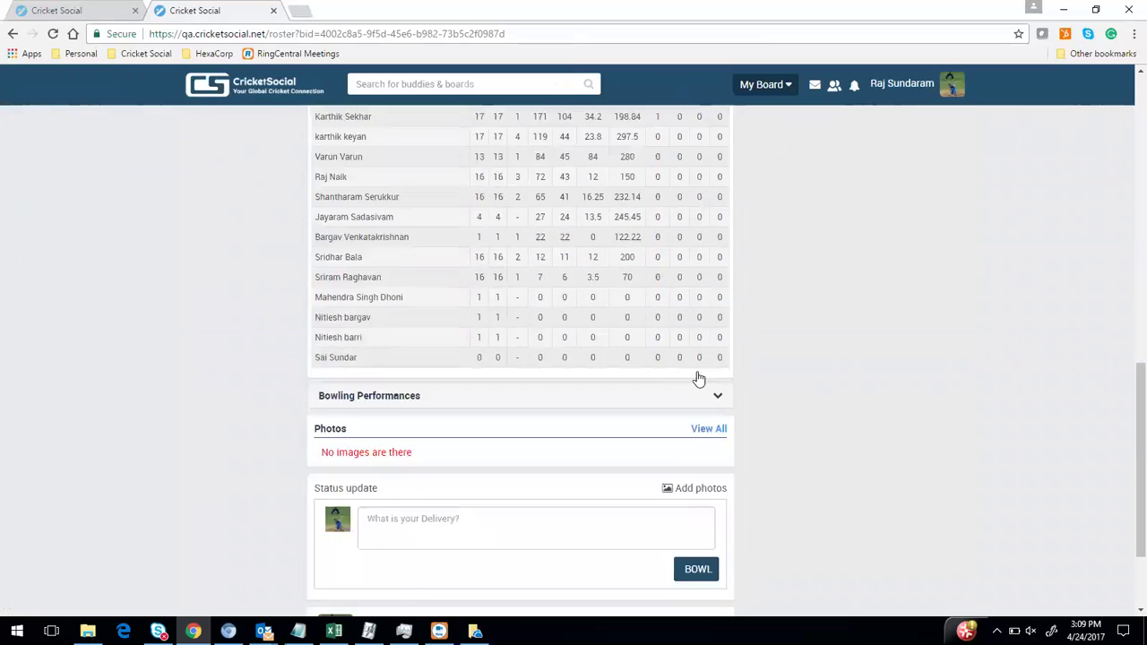
{"action": "scroll", "coordinate": [698, 379], "scroll_direction": "down", "scroll_amount": 2}
Expand Bowling Performances and click into the status update box
{"action": "left_click", "coordinate": [718, 262]}
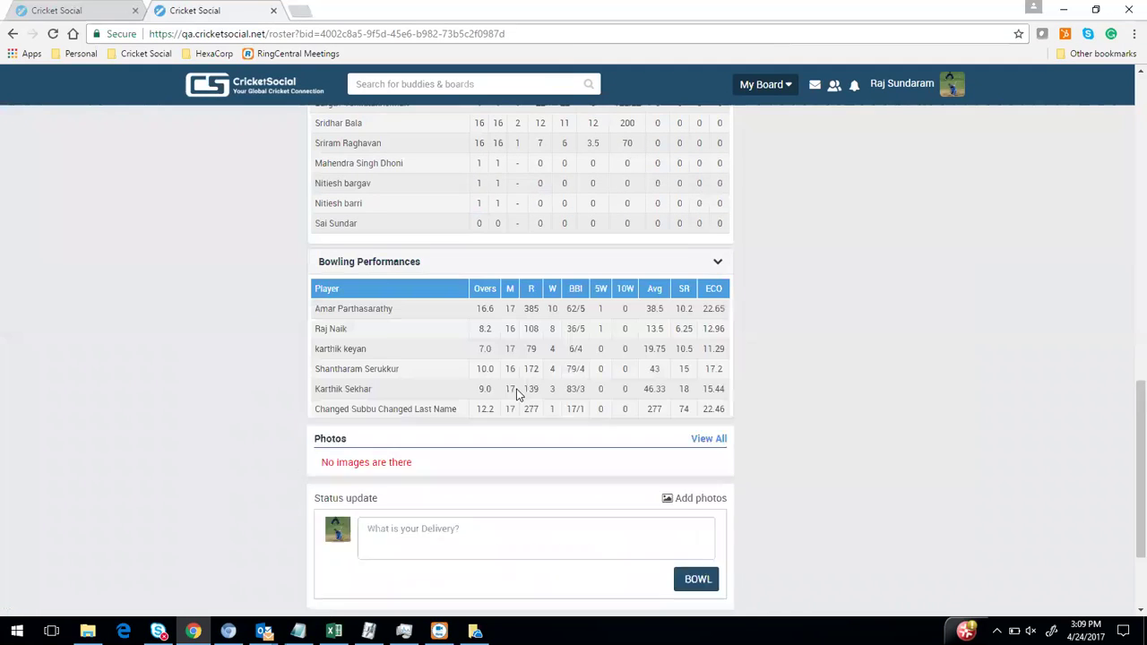
{"action": "scroll", "coordinate": [418, 341], "scroll_direction": "down", "scroll_amount": 1}
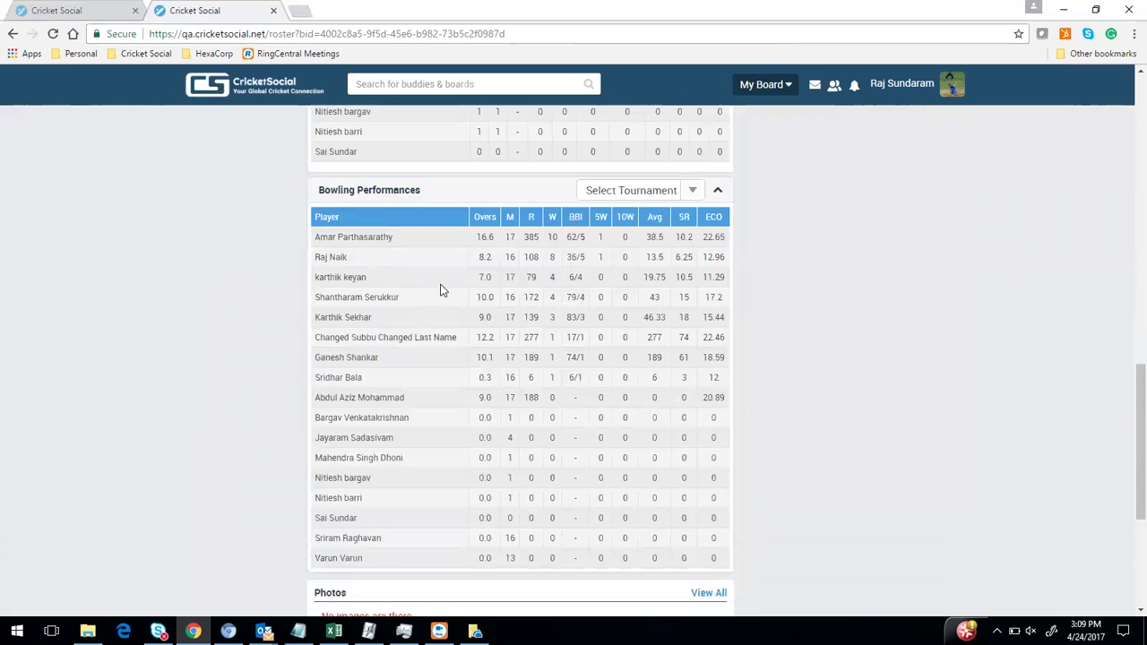
{"action": "scroll", "coordinate": [439, 297], "scroll_direction": "down", "scroll_amount": 3}
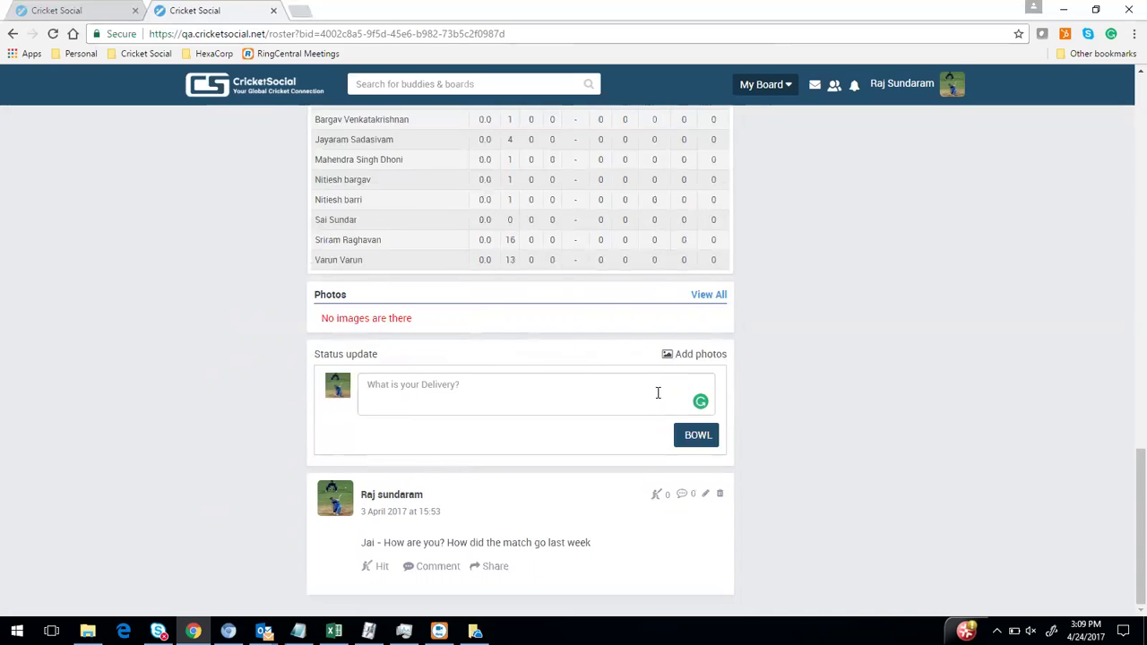
{"action": "left_click", "coordinate": [610, 397]}
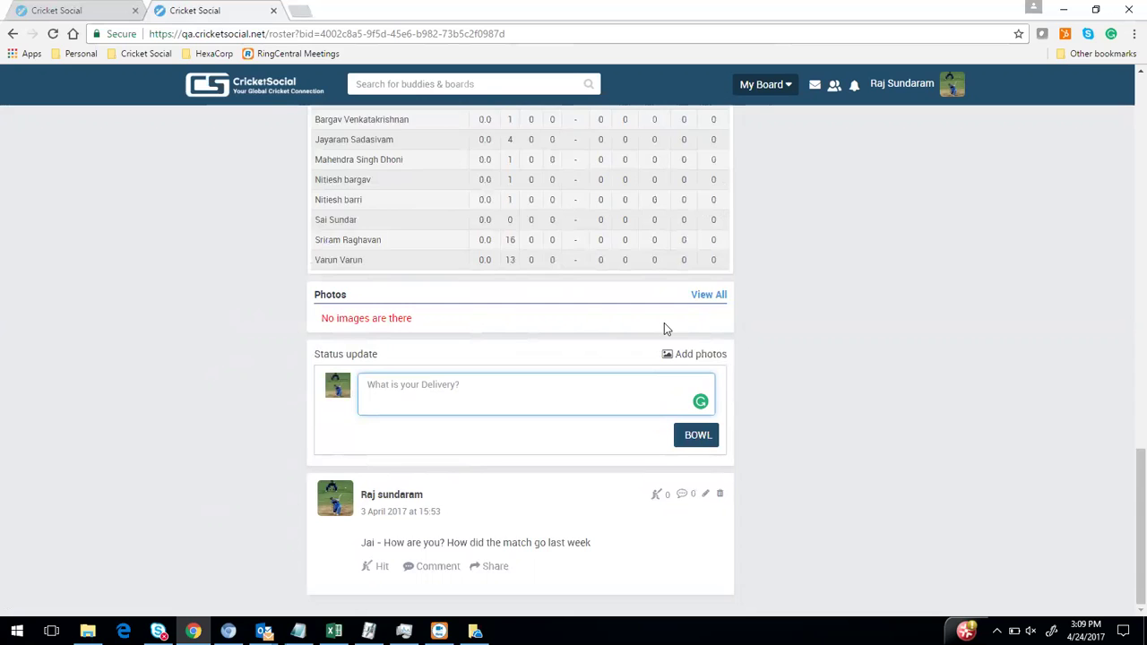
{"action": "scroll", "coordinate": [666, 329], "scroll_direction": "up", "scroll_amount": 10}
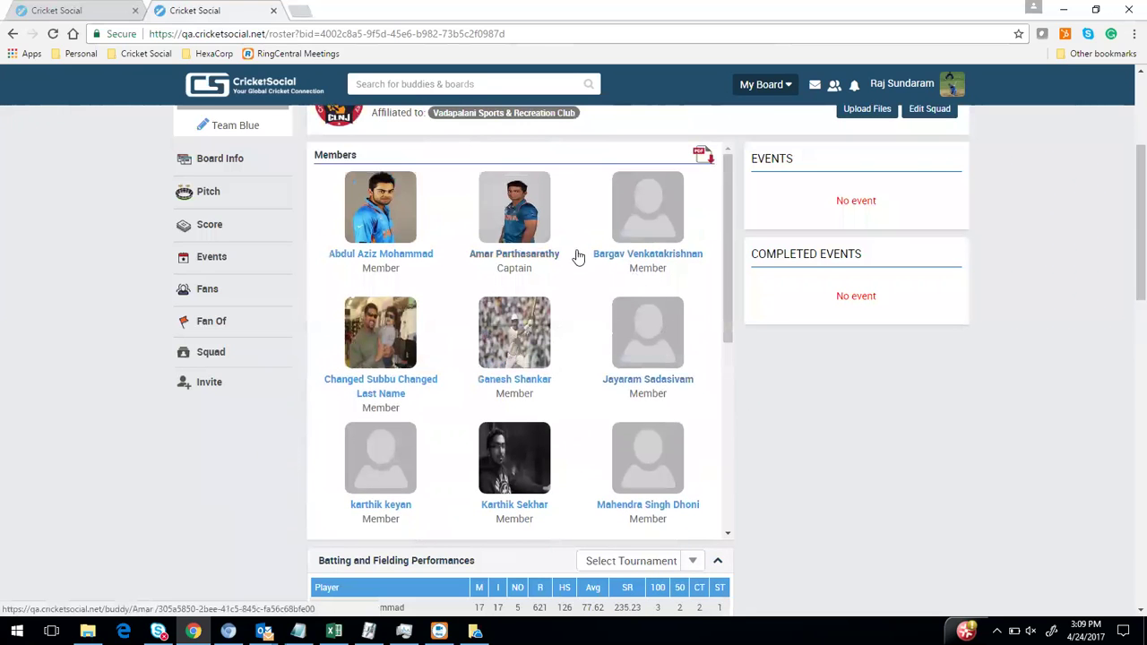
{"action": "scroll", "coordinate": [563, 320], "scroll_direction": "down", "scroll_amount": 10}
{"action": "scroll", "coordinate": [773, 304], "scroll_direction": "up", "scroll_amount": 12}
{"action": "scroll", "coordinate": [806, 428], "scroll_direction": "down", "scroll_amount": 1}
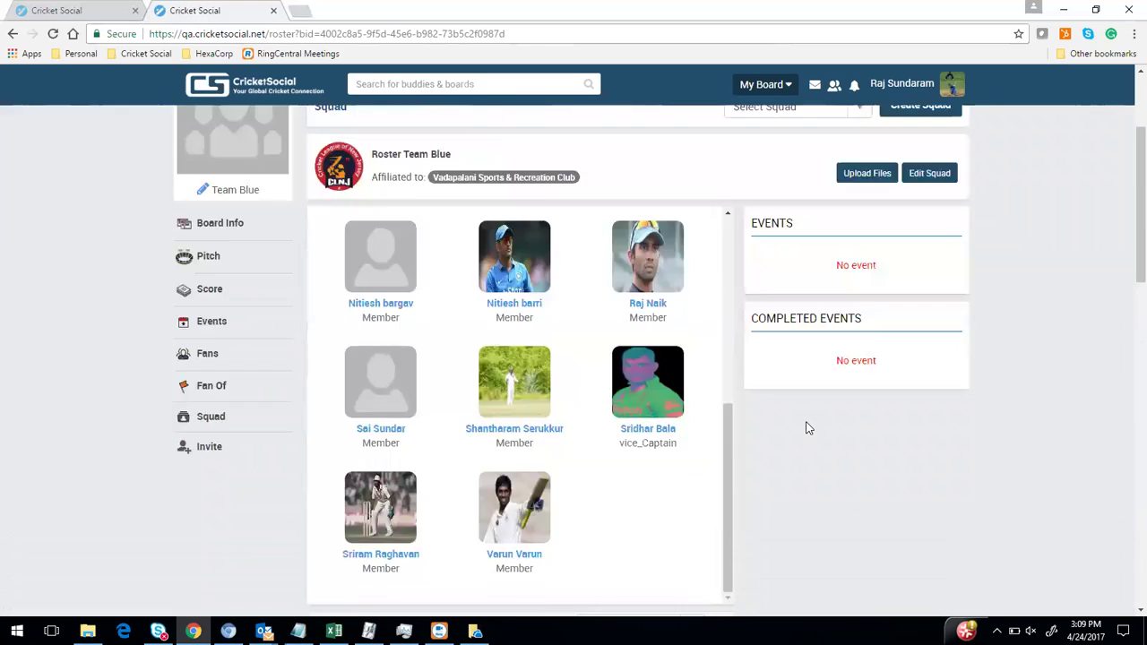
{"action": "scroll", "coordinate": [803, 429], "scroll_direction": "down", "scroll_amount": 10}
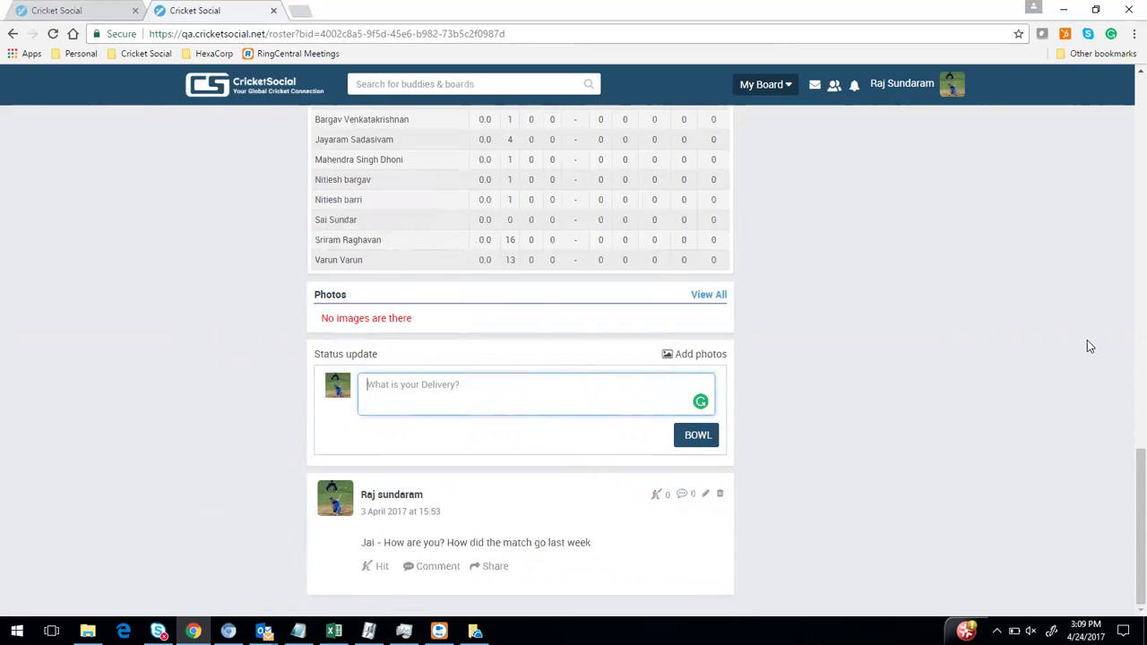
{"action": "scroll", "coordinate": [1126, 287], "scroll_direction": "up", "scroll_amount": 10}
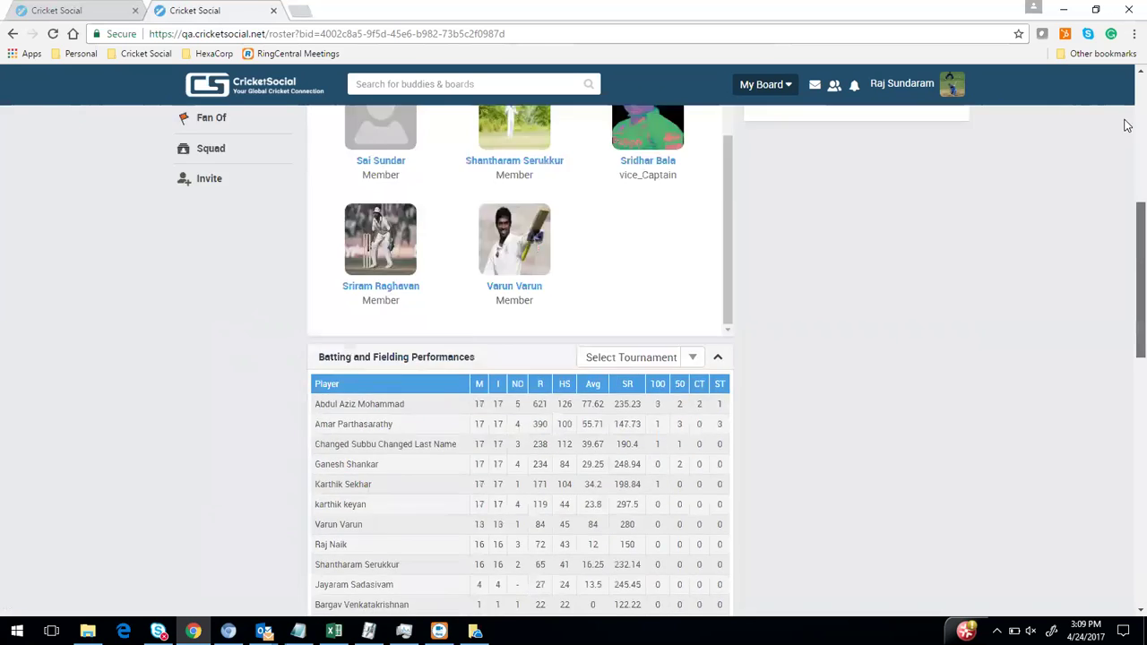
{"action": "scroll", "coordinate": [1126, 126], "scroll_direction": "up", "scroll_amount": 5}
{"action": "scroll", "coordinate": [627, 305], "scroll_direction": "down", "scroll_amount": 2}
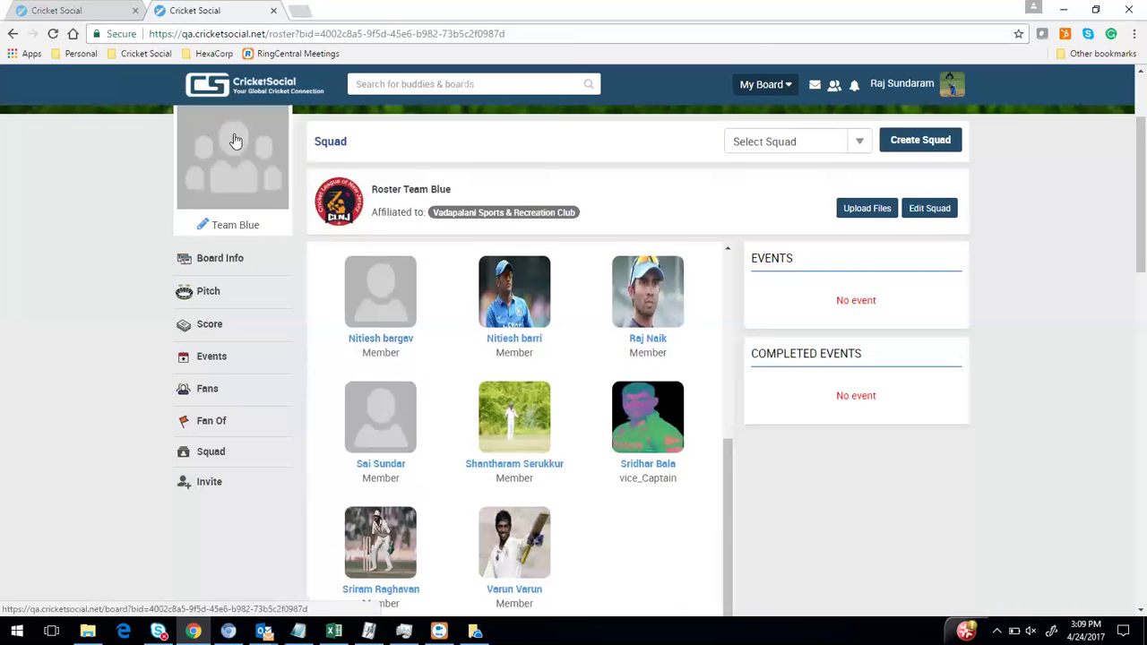
Go back to the league points table and open Top Batsmen
{"action": "left_click", "coordinate": [13, 33]}
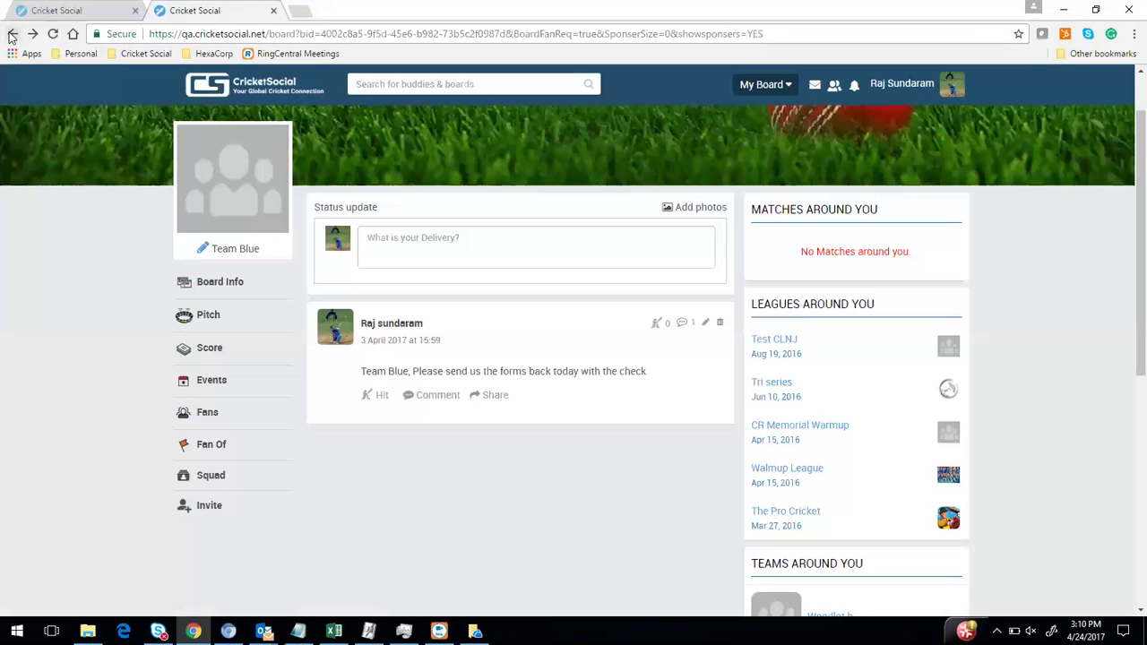
{"action": "left_click", "coordinate": [13, 34]}
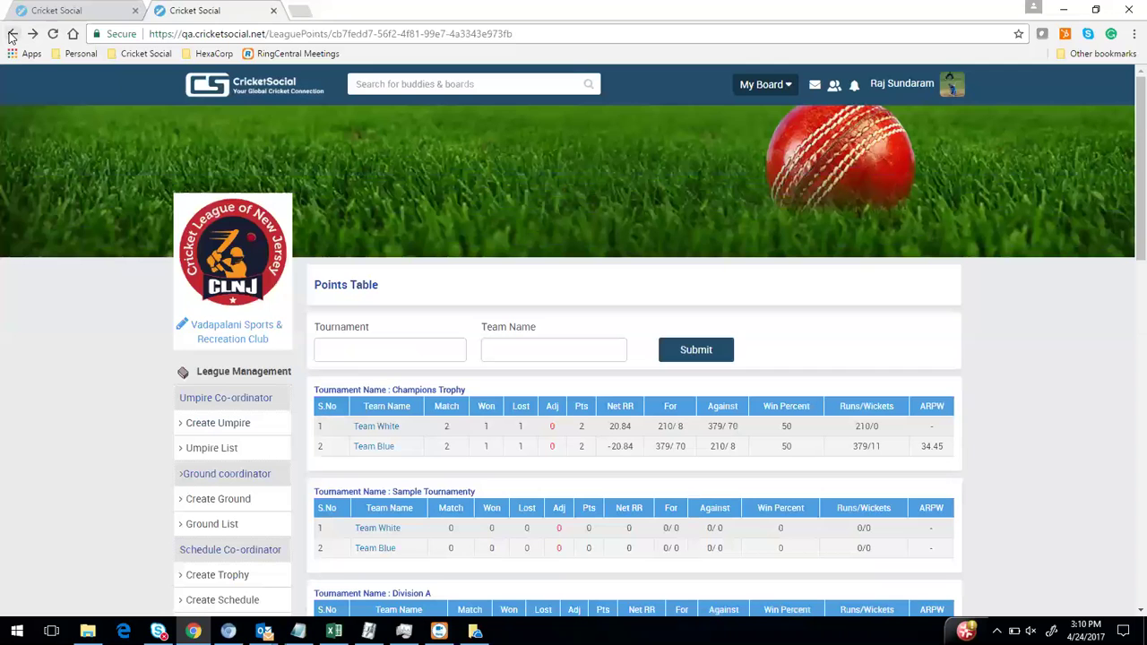
{"action": "scroll", "coordinate": [90, 556], "scroll_direction": "down", "scroll_amount": 5}
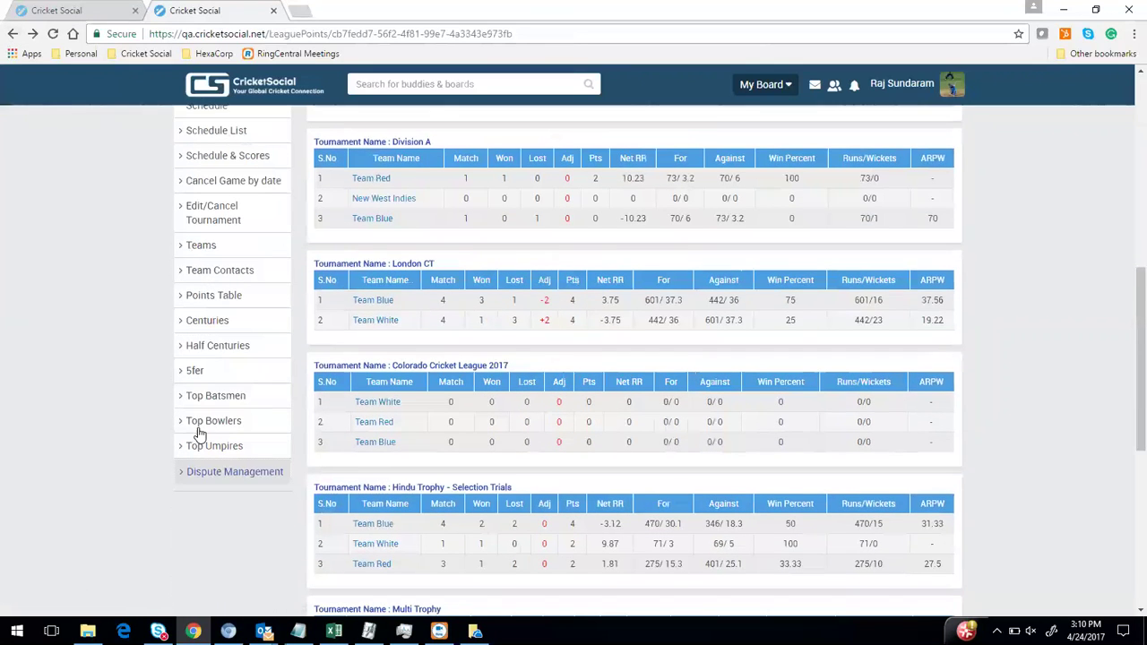
{"action": "left_click", "coordinate": [216, 400]}
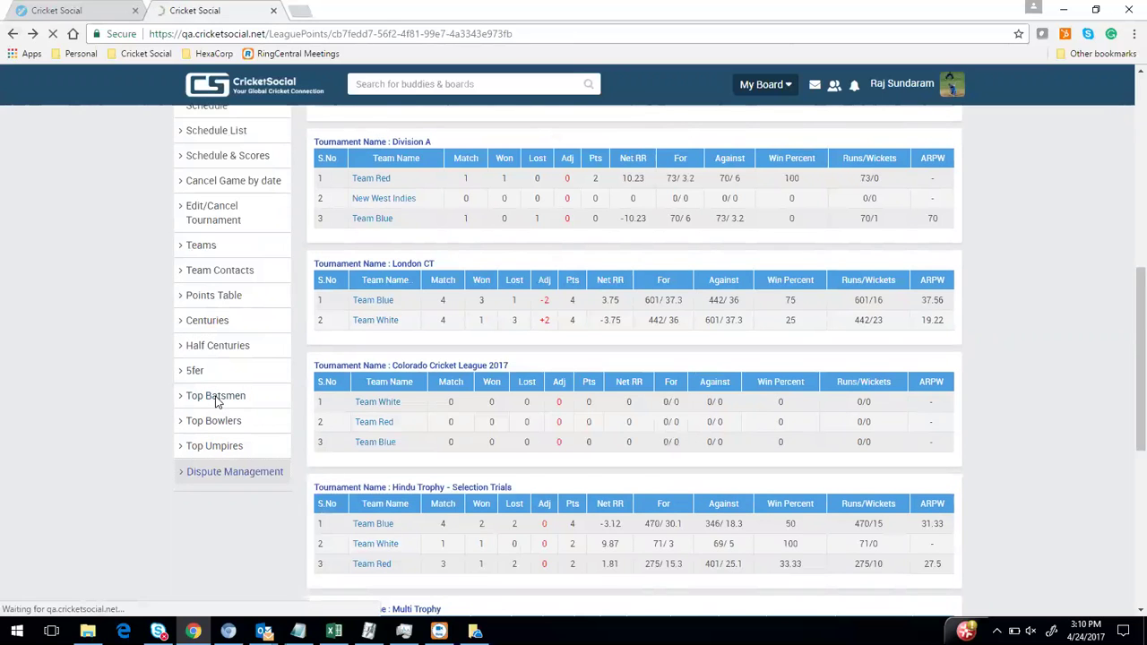
Scroll through the 2017 tournament batting tables, Champions Trophy leader on 176 runs
{"action": "scroll", "coordinate": [640, 315], "scroll_direction": "down", "scroll_amount": 2}
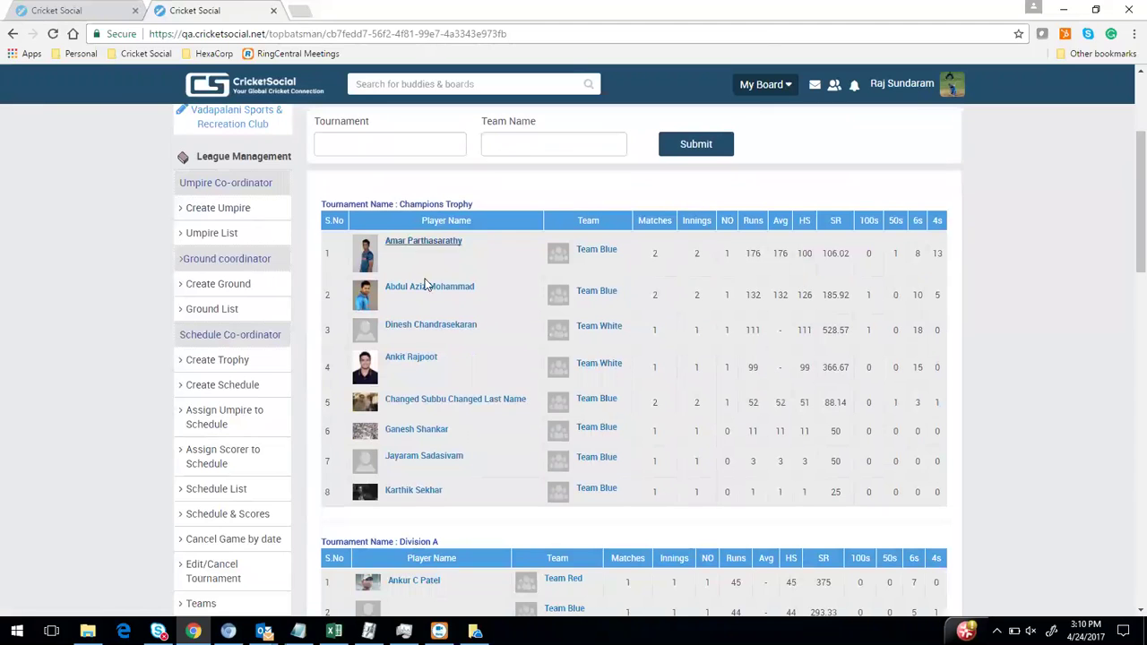
{"action": "scroll", "coordinate": [486, 472], "scroll_direction": "down", "scroll_amount": 1}
{"action": "scroll", "coordinate": [488, 471], "scroll_direction": "down", "scroll_amount": 4}
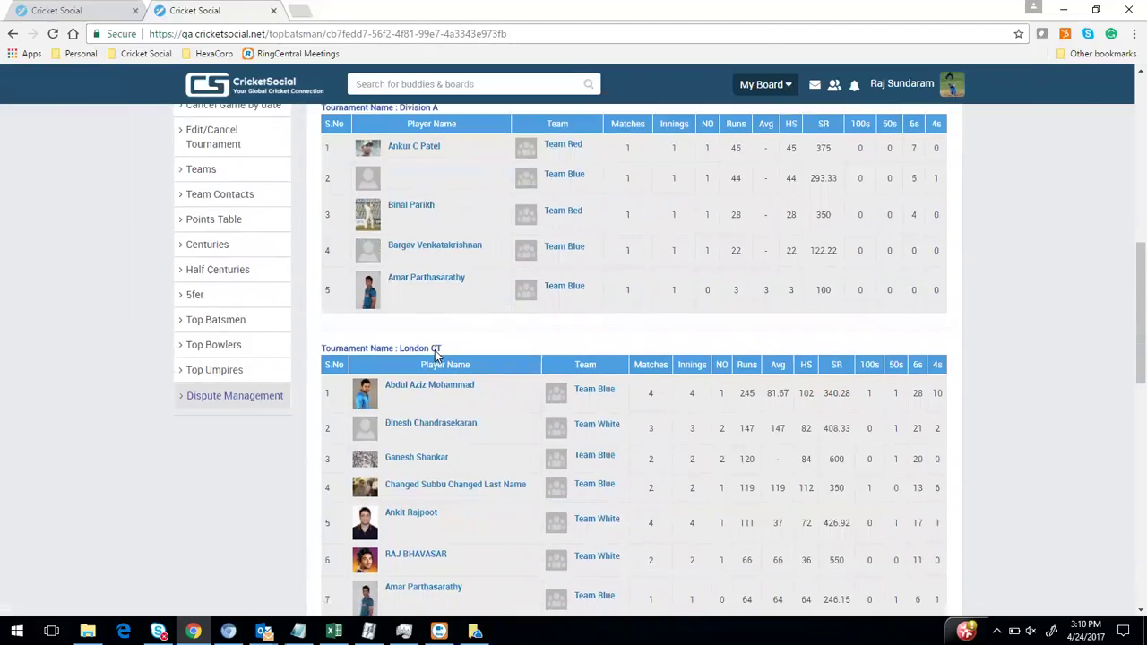
{"action": "scroll", "coordinate": [444, 368], "scroll_direction": "down", "scroll_amount": 4}
{"action": "scroll", "coordinate": [446, 374], "scroll_direction": "down", "scroll_amount": 3}
{"action": "scroll", "coordinate": [444, 372], "scroll_direction": "down", "scroll_amount": 3}
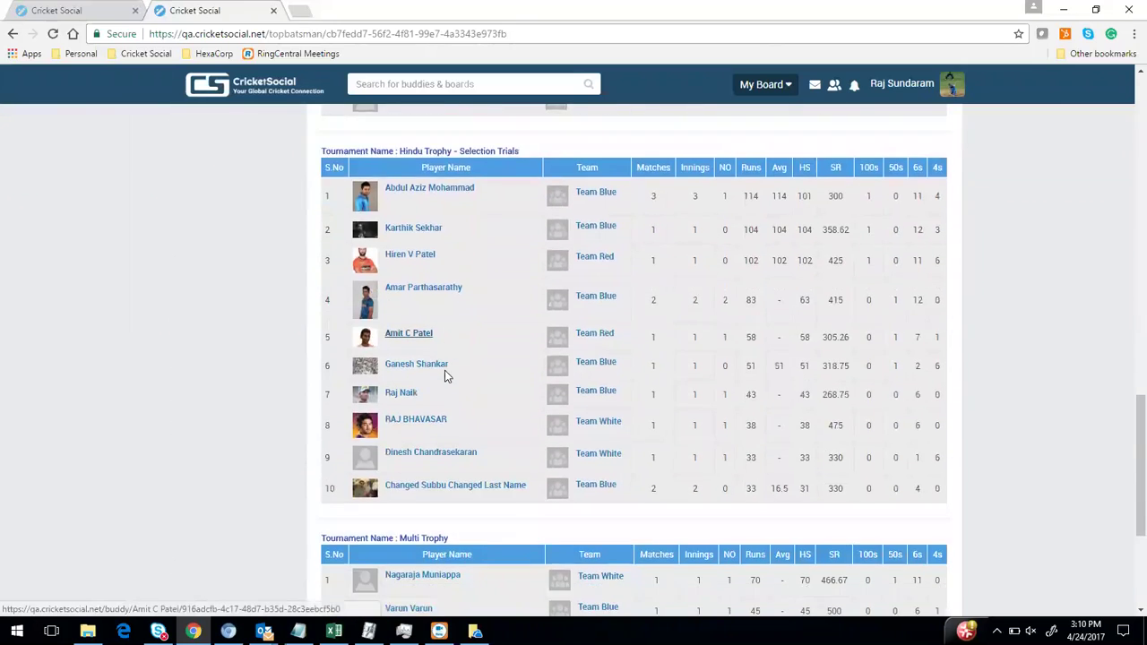
{"action": "key", "text": "Home"}
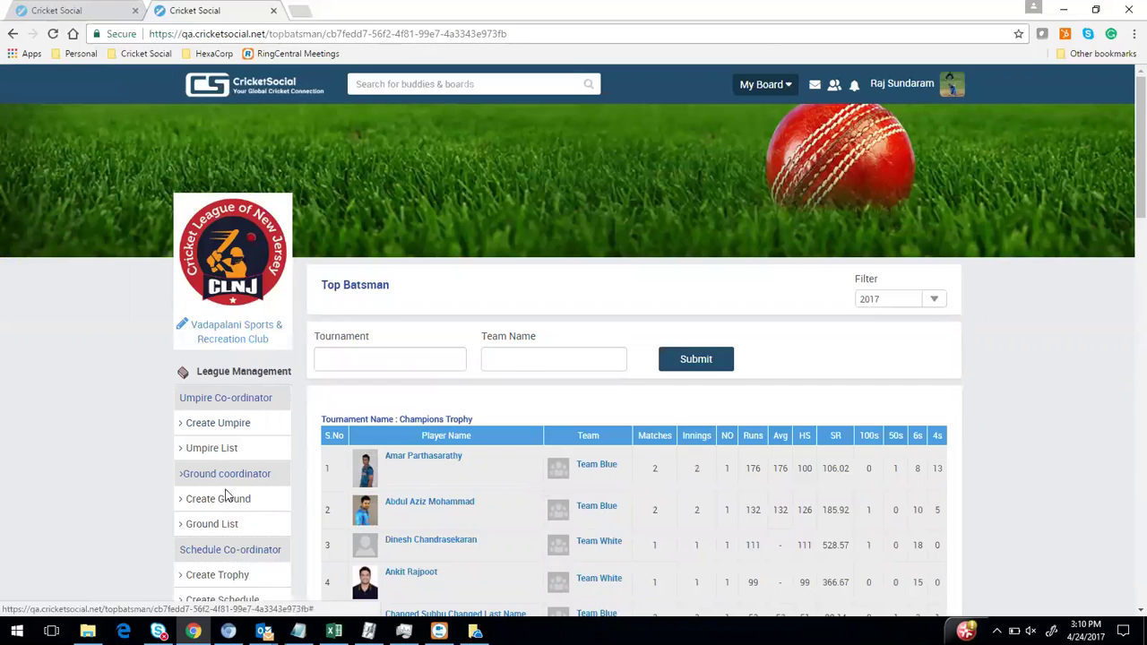
Open the Ground List, glance at M A Chidabaram Stadium's edit page, and return to the list
{"action": "left_click", "coordinate": [231, 531]}
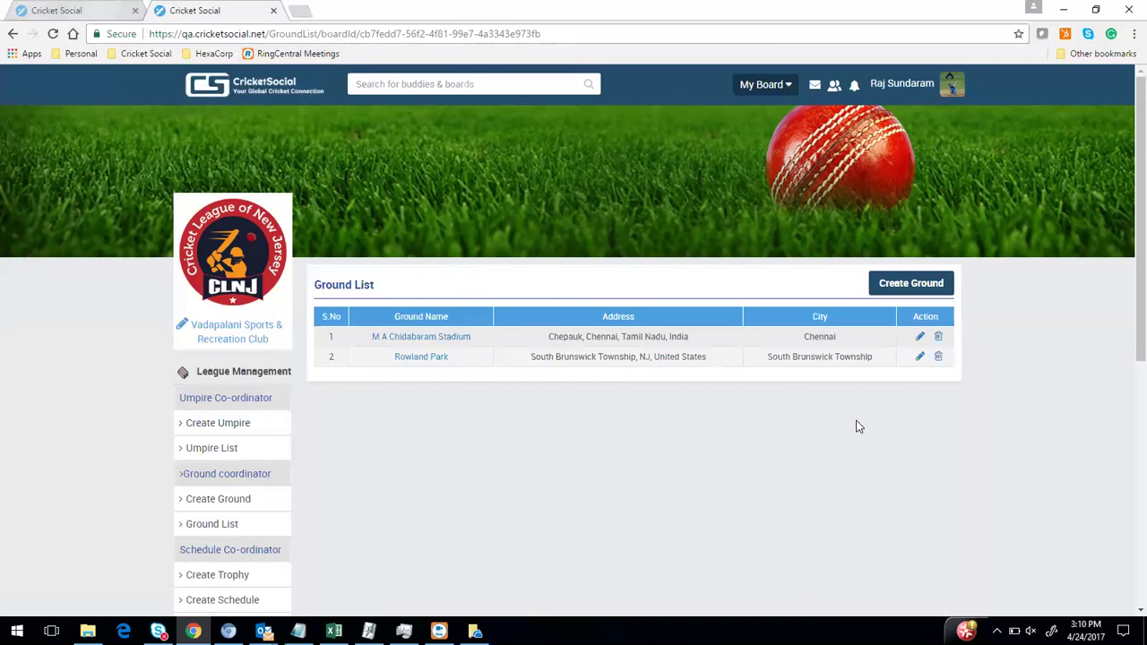
{"action": "left_click", "coordinate": [918, 339]}
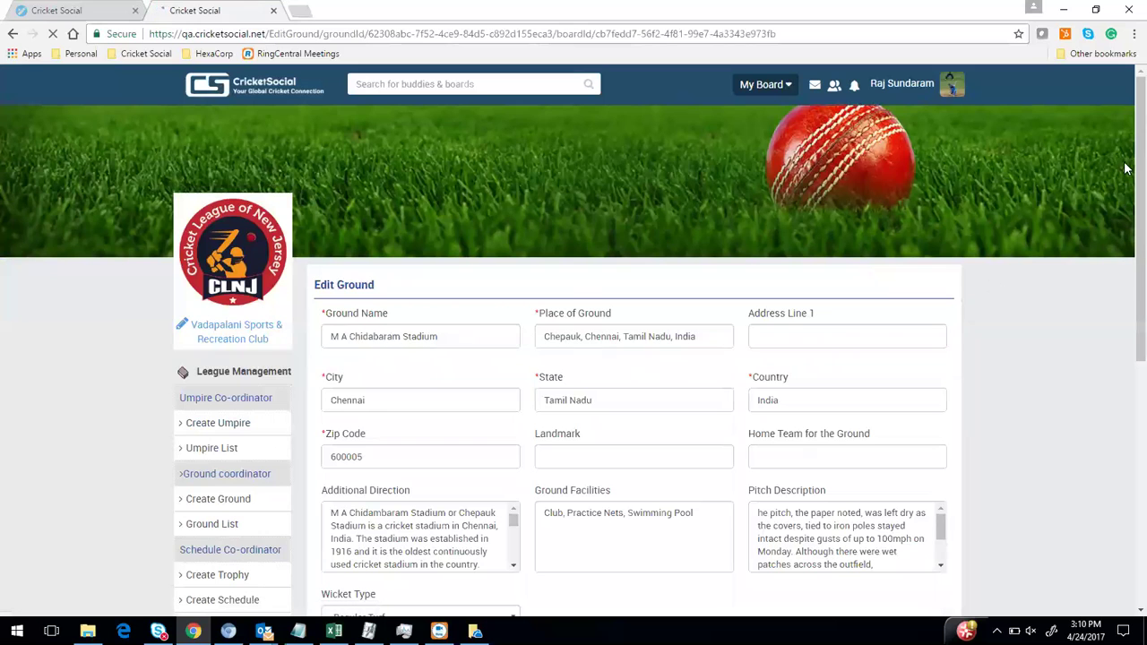
{"action": "scroll", "coordinate": [3, 93], "scroll_direction": "down", "scroll_amount": 1}
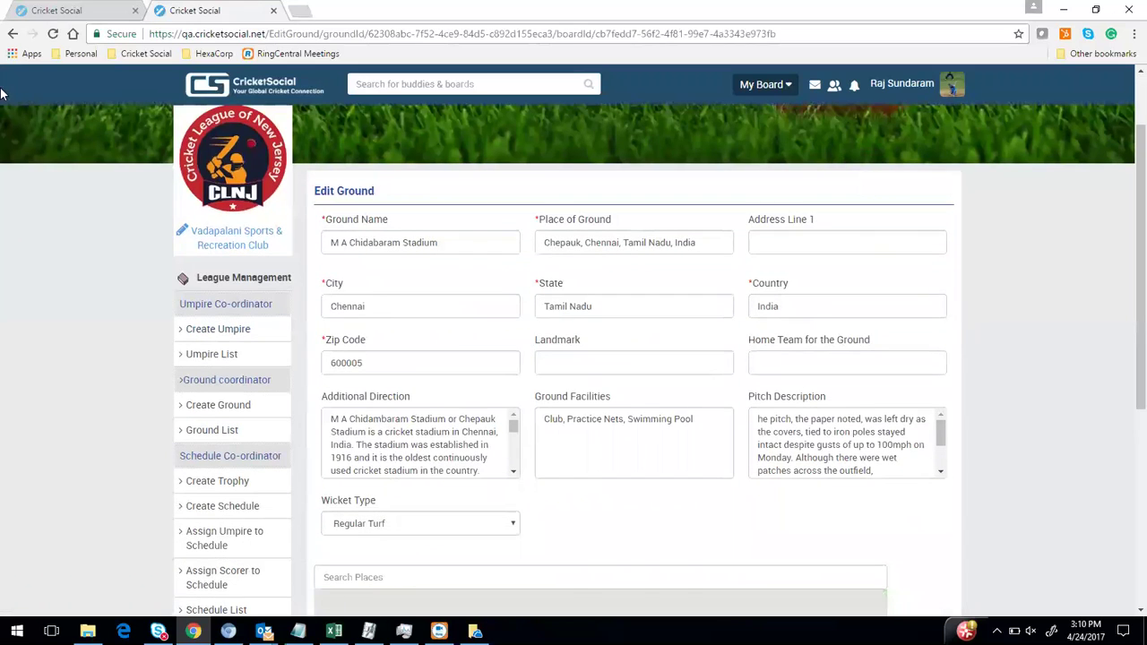
{"action": "left_click", "coordinate": [12, 34]}
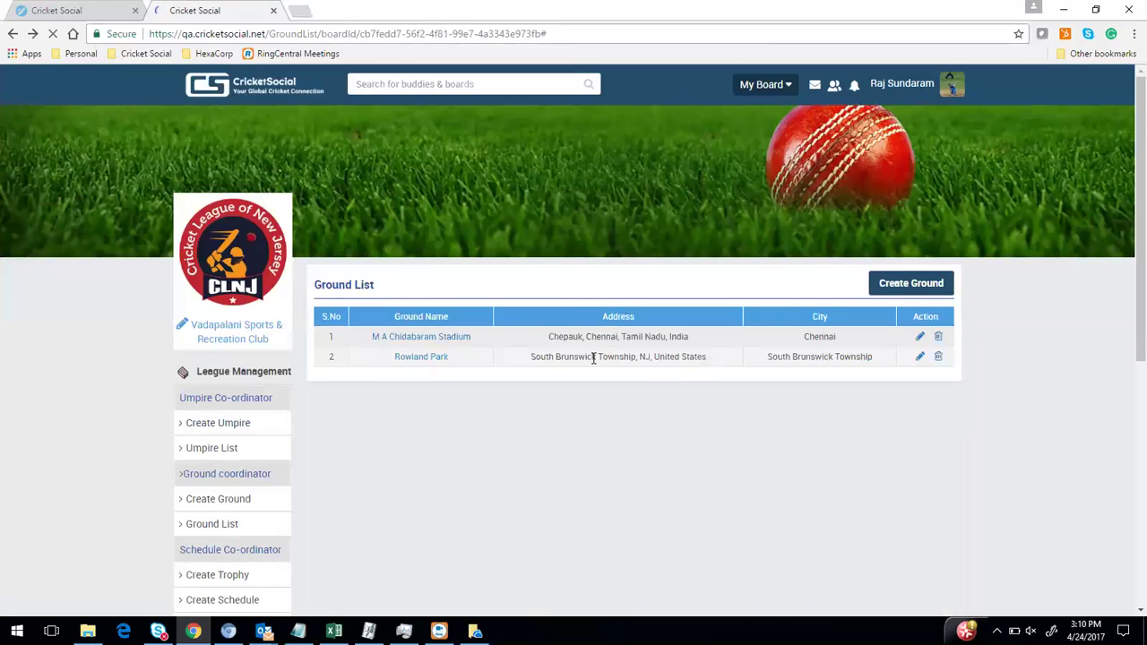
Open M A Chidabaram Stadium's info page and highlight its address, Average Score and First Innings Score
{"action": "left_click", "coordinate": [442, 336]}
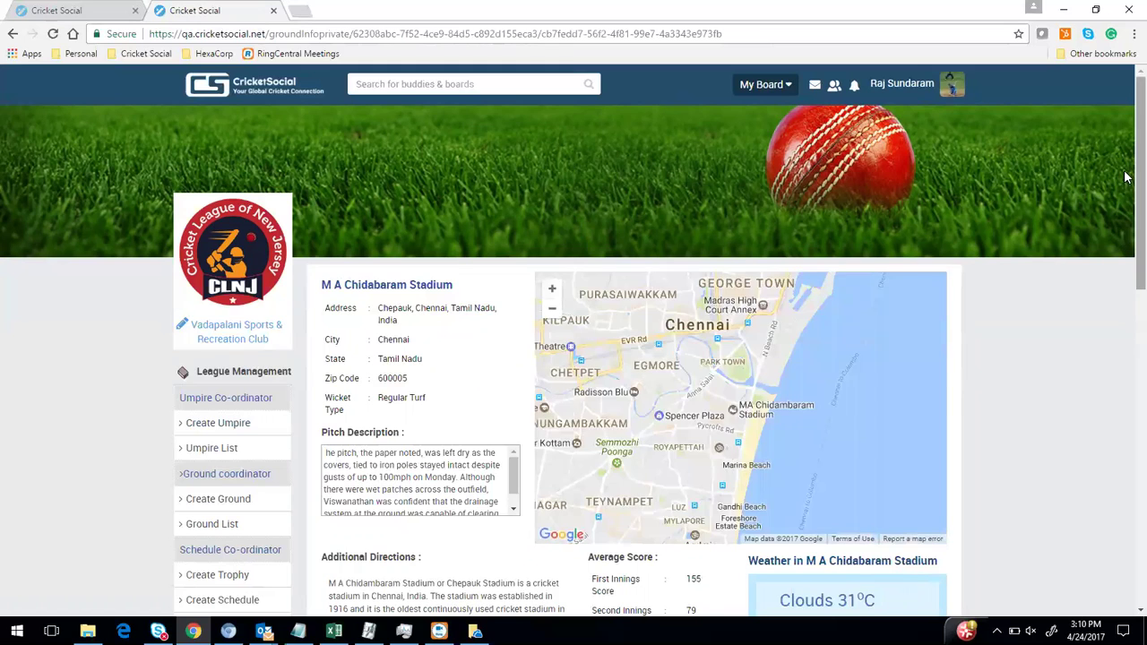
{"action": "scroll", "coordinate": [1127, 179], "scroll_direction": "down", "scroll_amount": 1}
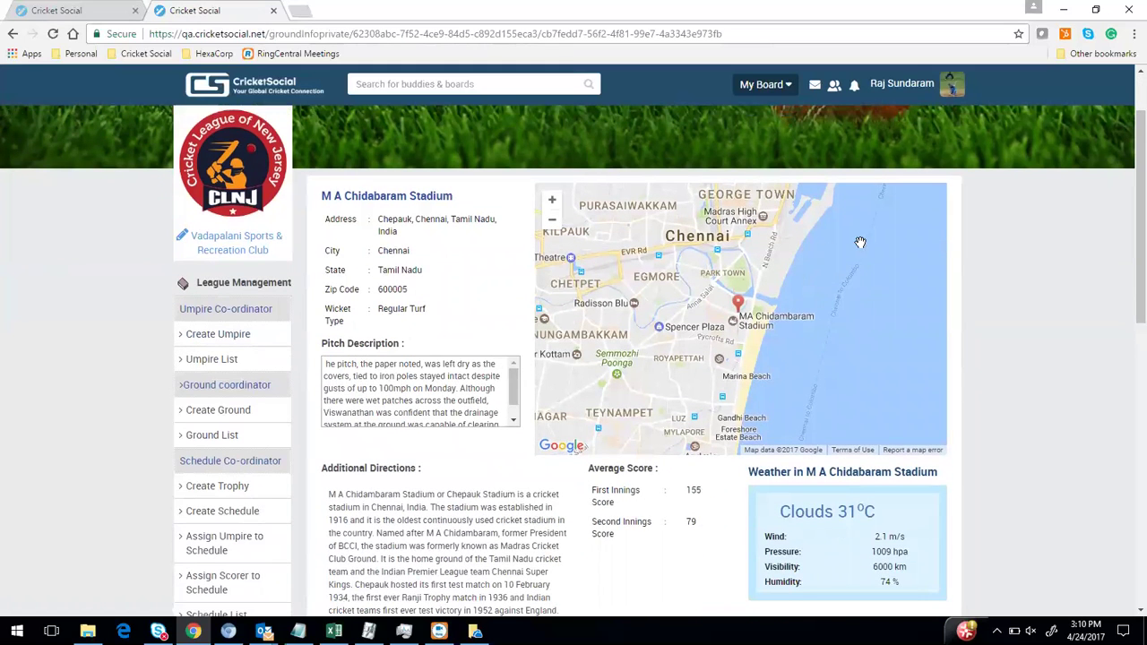
{"action": "left_click_drag", "start_coordinate": [330, 220], "coordinate": [432, 323]}
{"action": "left_click", "coordinate": [399, 307]}
{"action": "scroll", "coordinate": [393, 376], "scroll_direction": "down", "scroll_amount": 3}
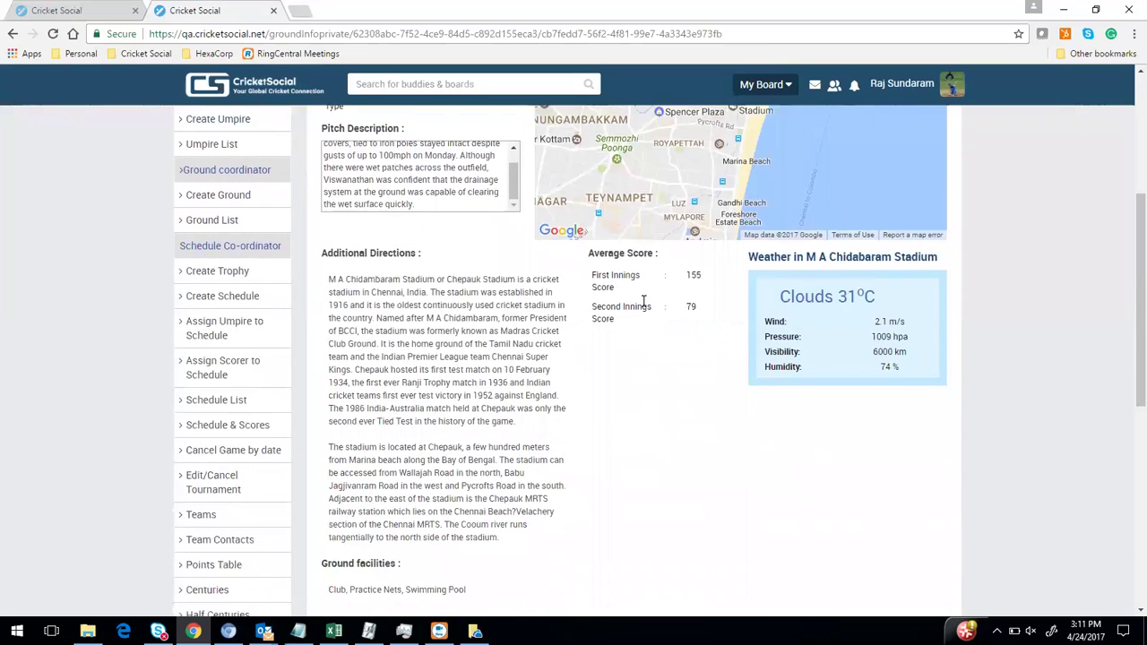
{"action": "left_click_drag", "start_coordinate": [590, 251], "coordinate": [694, 291]}
{"action": "left_click_drag", "start_coordinate": [590, 276], "coordinate": [766, 349]}
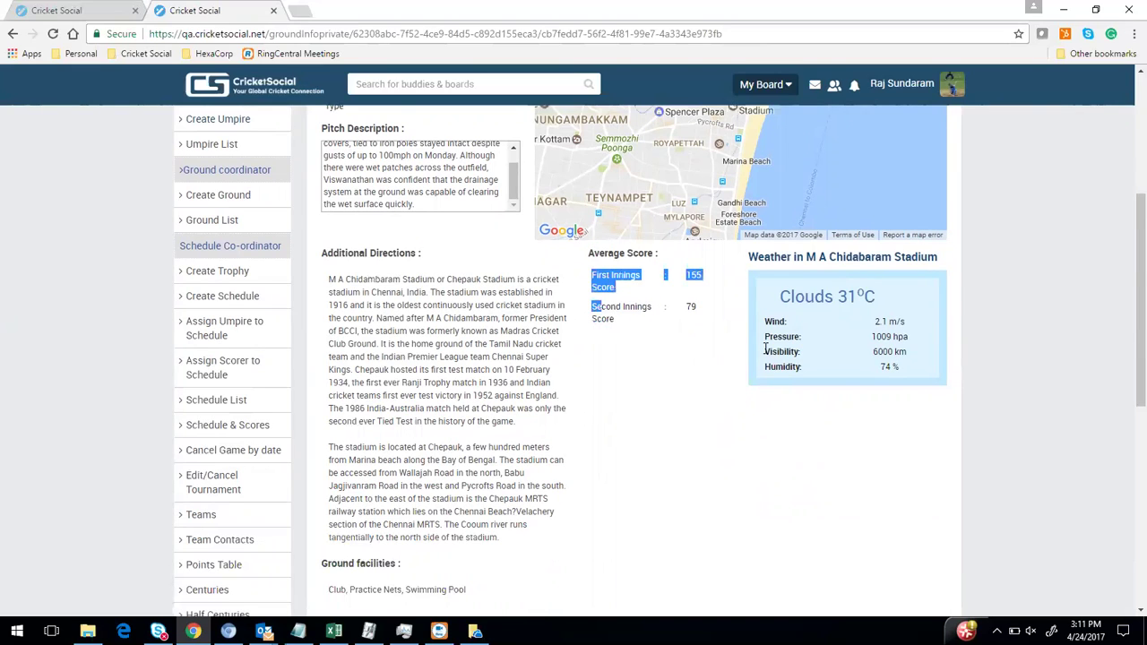
{"action": "left_click", "coordinate": [845, 332]}
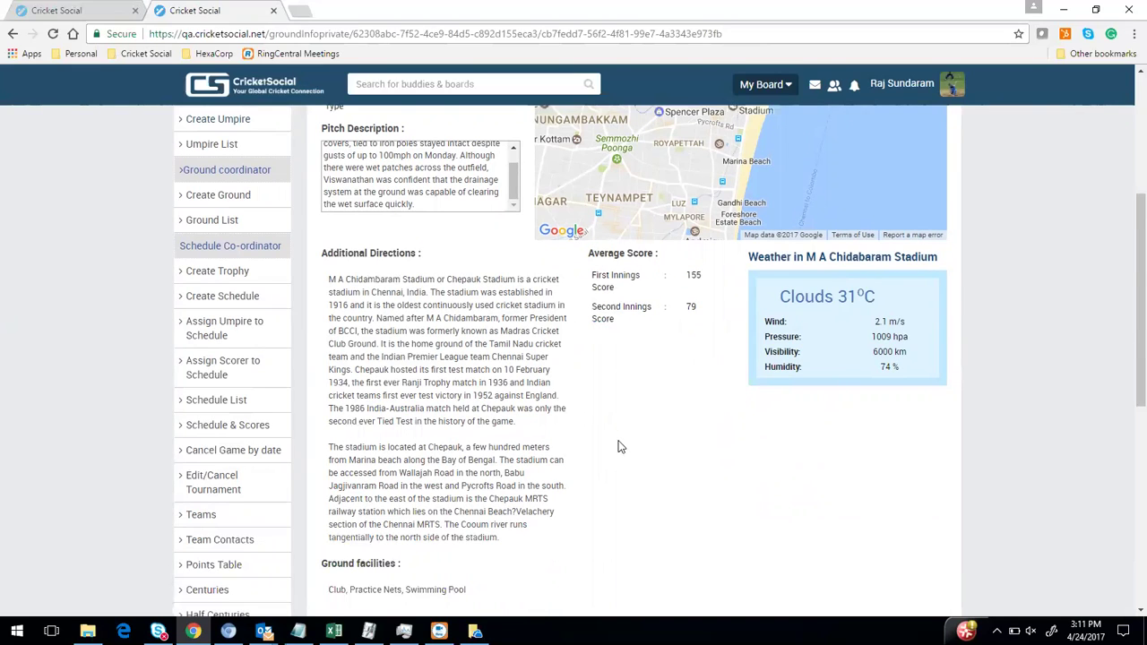
Highlight the Additional Directions, Ground Statistics, Highest totals and Best batting figures headings
{"action": "scroll", "coordinate": [613, 439], "scroll_direction": "down", "scroll_amount": 1}
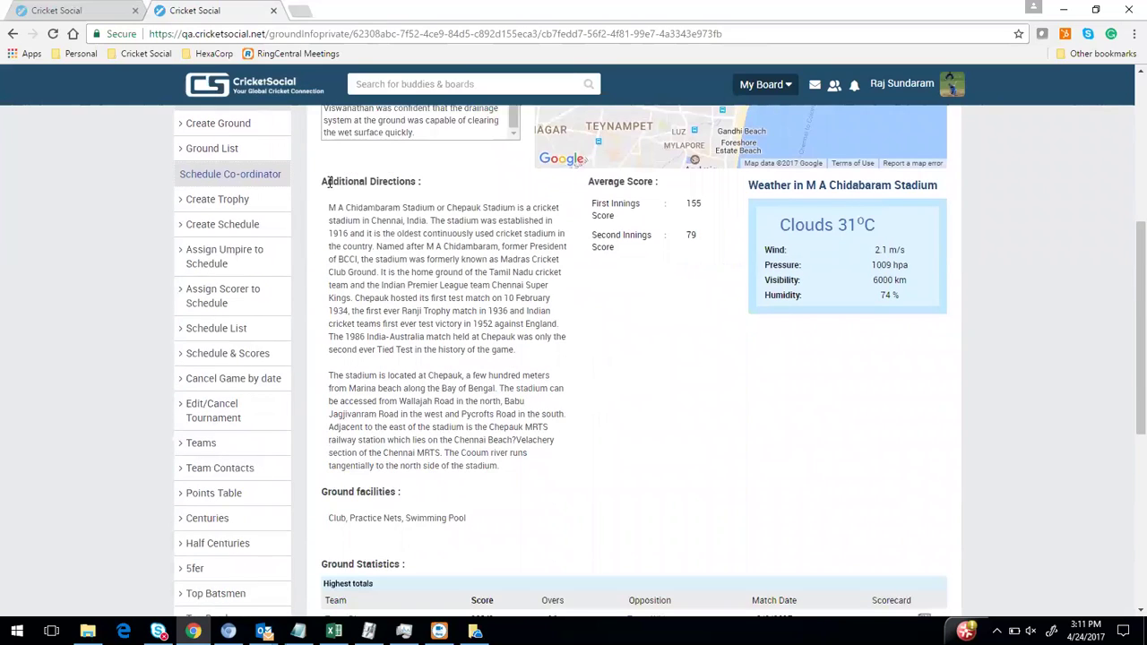
{"action": "left_click_drag", "start_coordinate": [328, 182], "coordinate": [423, 182]}
{"action": "scroll", "coordinate": [562, 432], "scroll_direction": "down", "scroll_amount": 3}
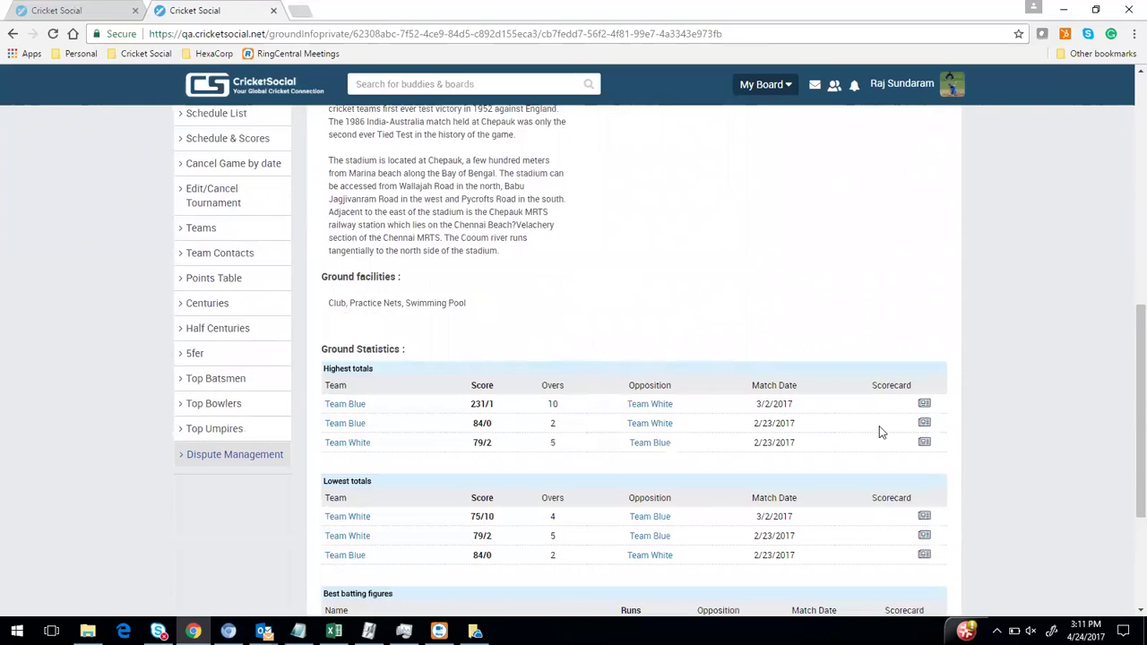
{"action": "left_click_drag", "start_coordinate": [329, 353], "coordinate": [462, 358]}
{"action": "left_click_drag", "start_coordinate": [324, 367], "coordinate": [399, 383]}
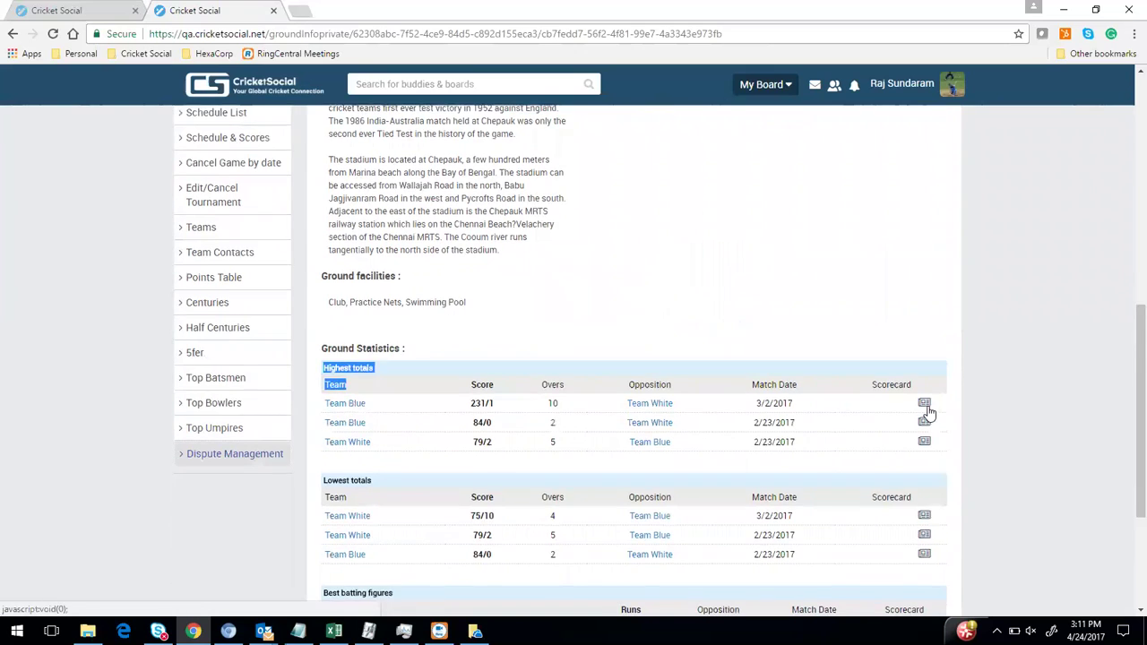
{"action": "scroll", "coordinate": [378, 379], "scroll_direction": "down", "scroll_amount": 2}
{"action": "left_click_drag", "start_coordinate": [327, 338], "coordinate": [400, 345]}
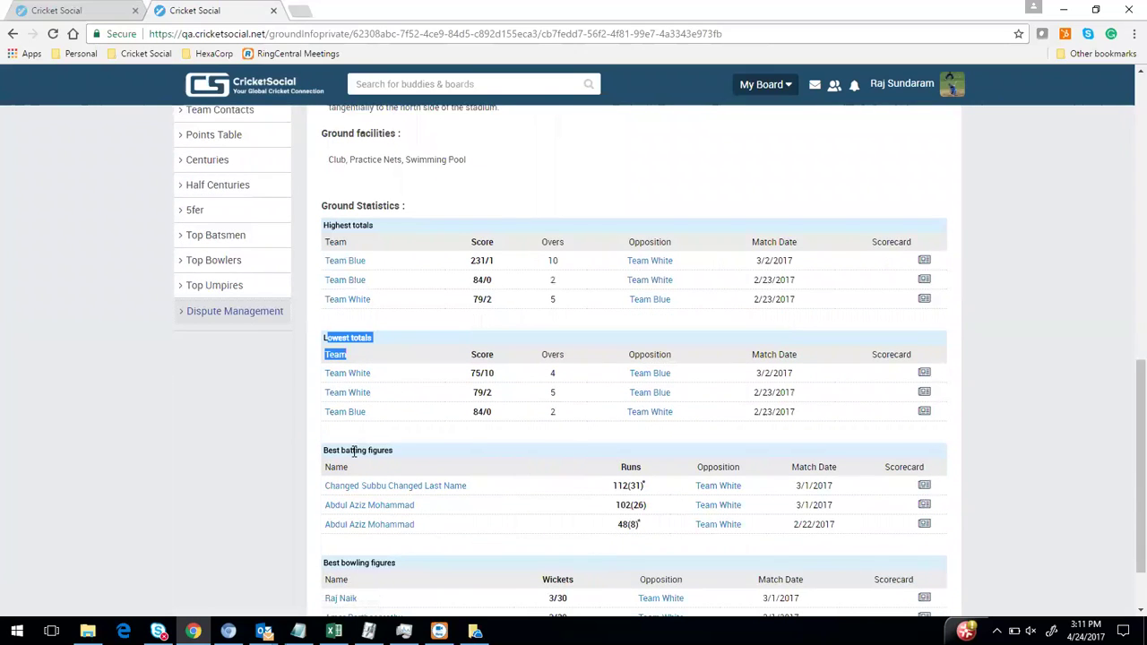
{"action": "left_click_drag", "start_coordinate": [322, 450], "coordinate": [439, 452]}
{"action": "scroll", "coordinate": [444, 430], "scroll_direction": "down", "scroll_amount": 1}
{"action": "left_click_drag", "start_coordinate": [324, 482], "coordinate": [743, 483]}
{"action": "scroll", "coordinate": [607, 409], "scroll_direction": "up", "scroll_amount": 10}
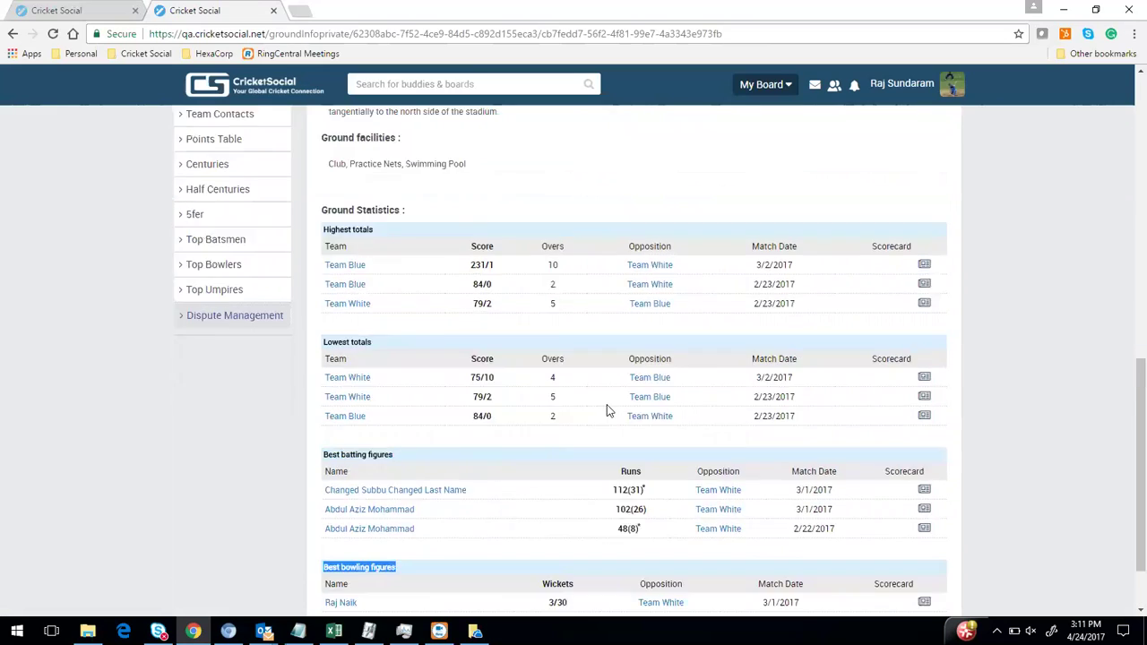
{"action": "scroll", "coordinate": [249, 405], "scroll_direction": "down", "scroll_amount": 3}
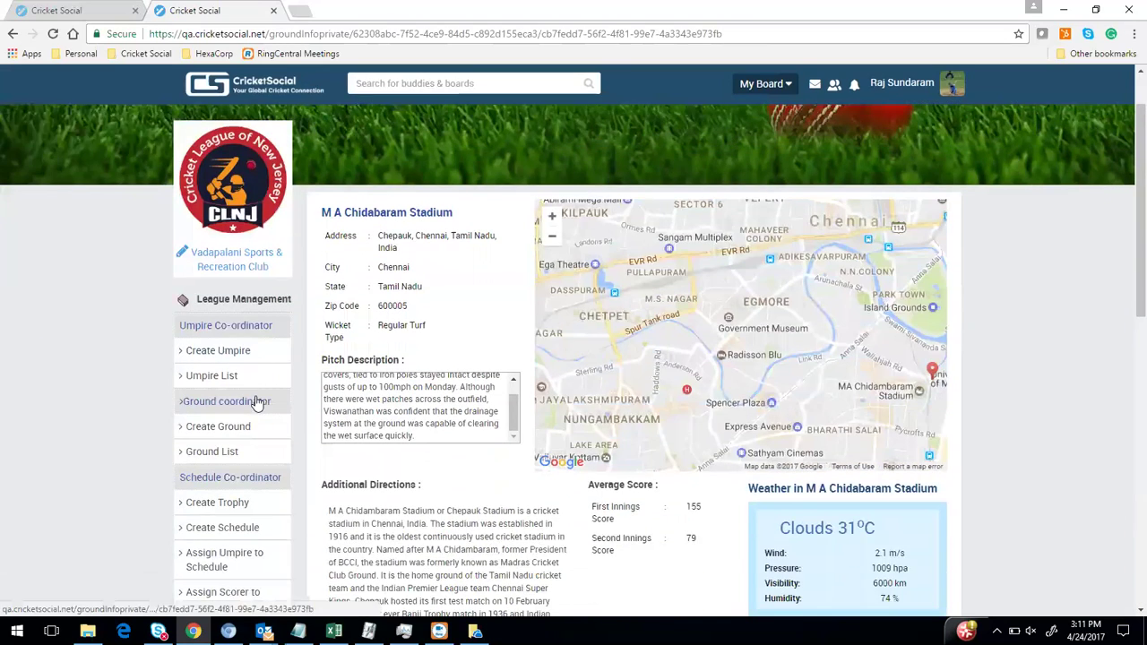
Open the Umpire List and review both umpires' ratings, addresses and contact details
{"action": "left_click", "coordinate": [224, 240]}
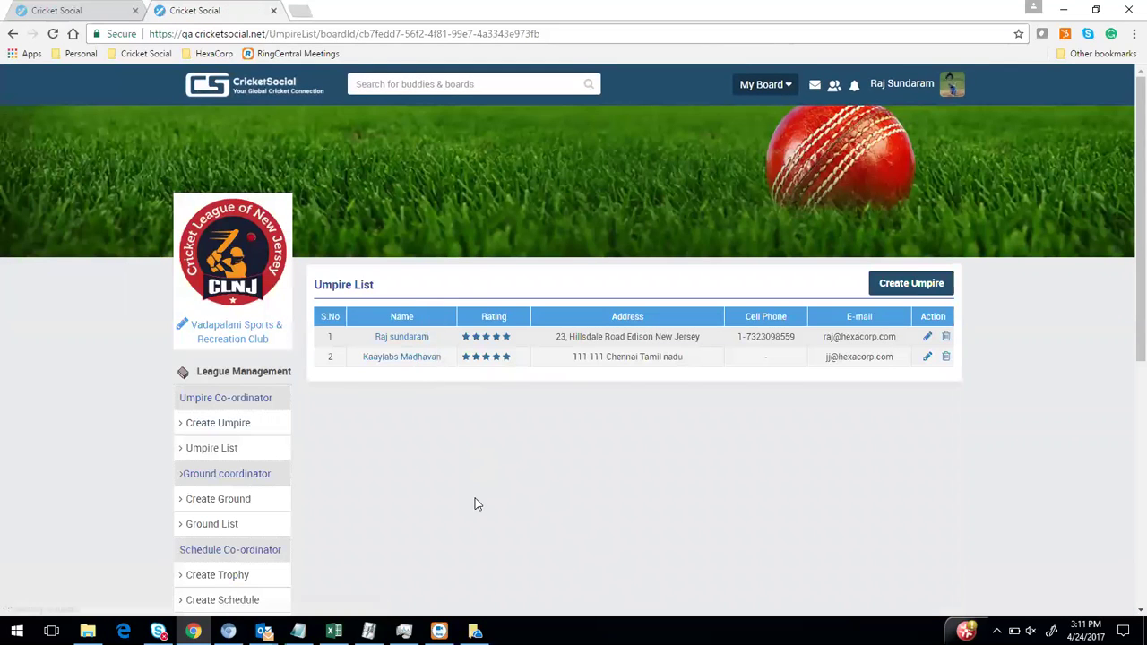
{"action": "scroll", "coordinate": [170, 537], "scroll_direction": "down", "scroll_amount": 5}
{"action": "scroll", "coordinate": [177, 531], "scroll_direction": "down", "scroll_amount": 2}
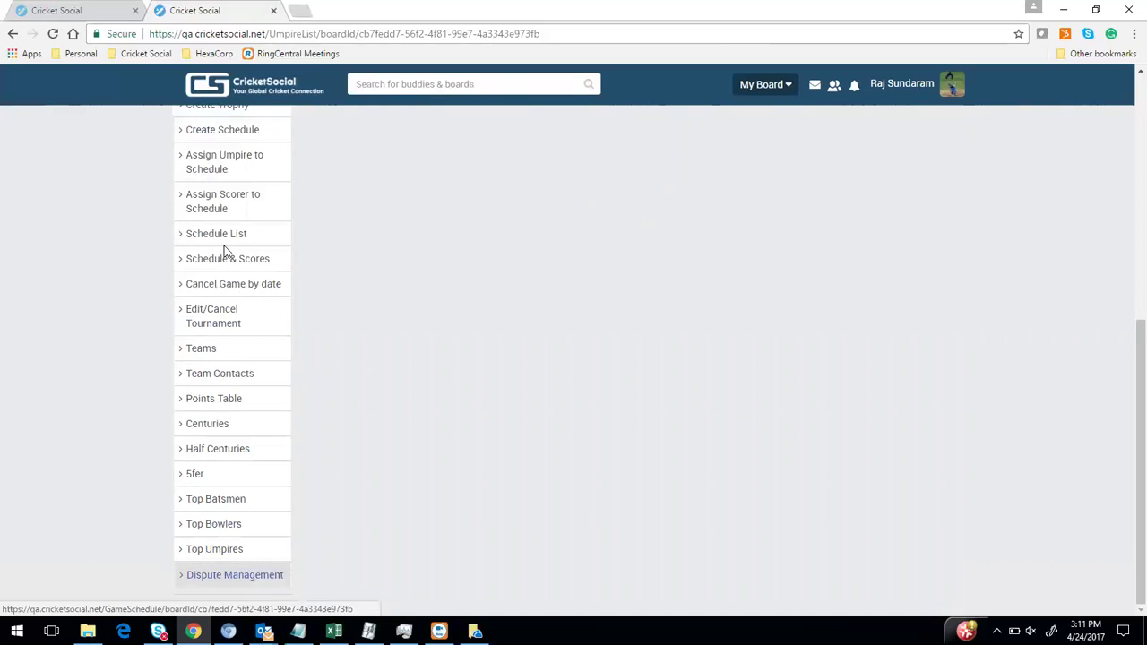
{"action": "scroll", "coordinate": [225, 247], "scroll_direction": "up", "scroll_amount": 1}
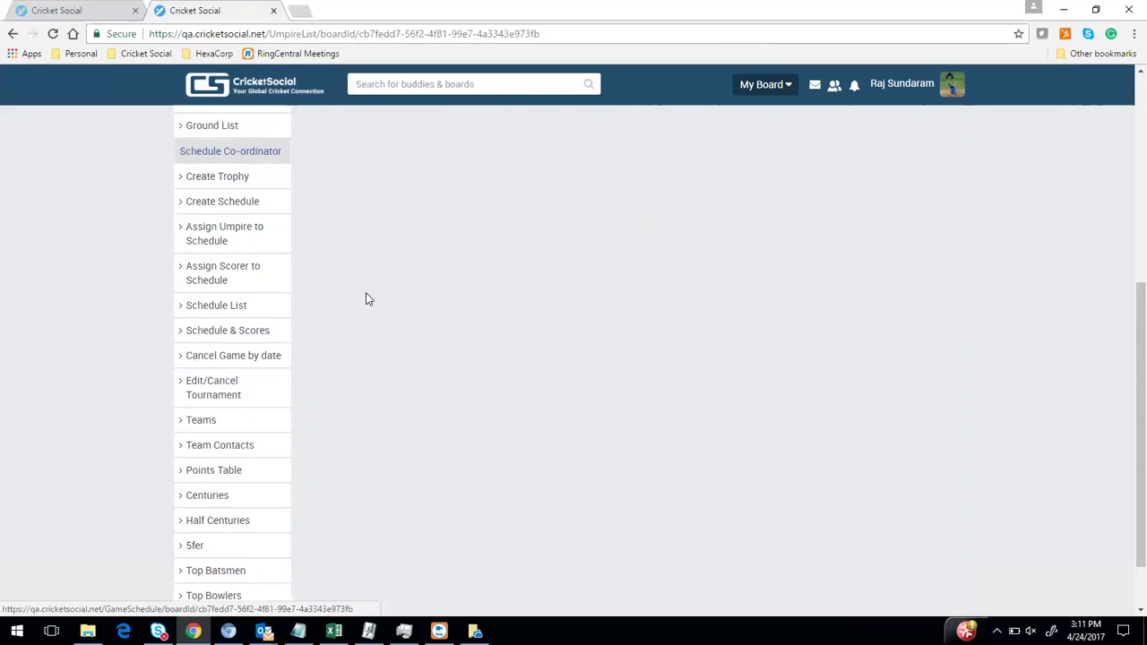
{"action": "scroll", "coordinate": [377, 301], "scroll_direction": "up", "scroll_amount": 5}
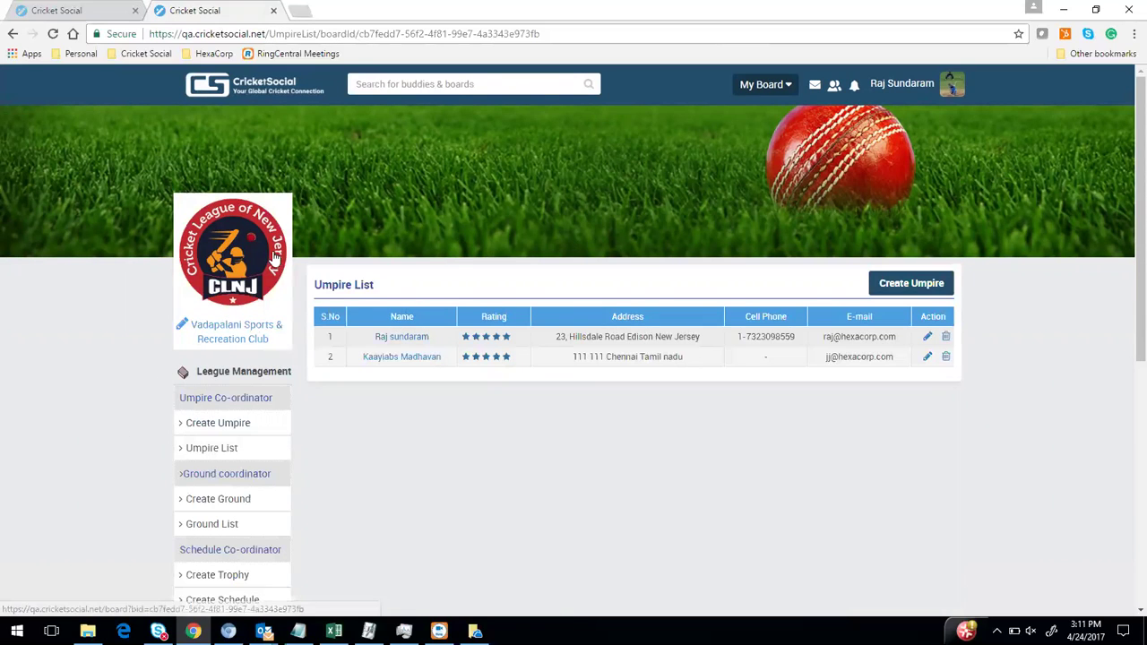
{"action": "left_click", "coordinate": [244, 253]}
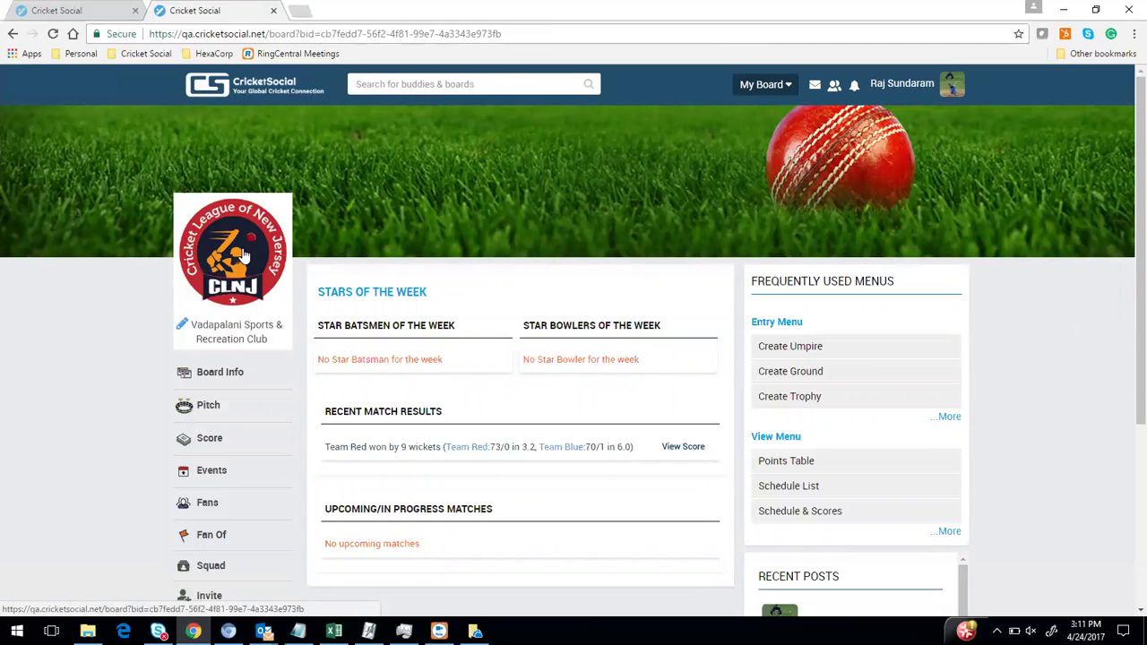
{"action": "scroll", "coordinate": [452, 326], "scroll_direction": "down", "scroll_amount": 1}
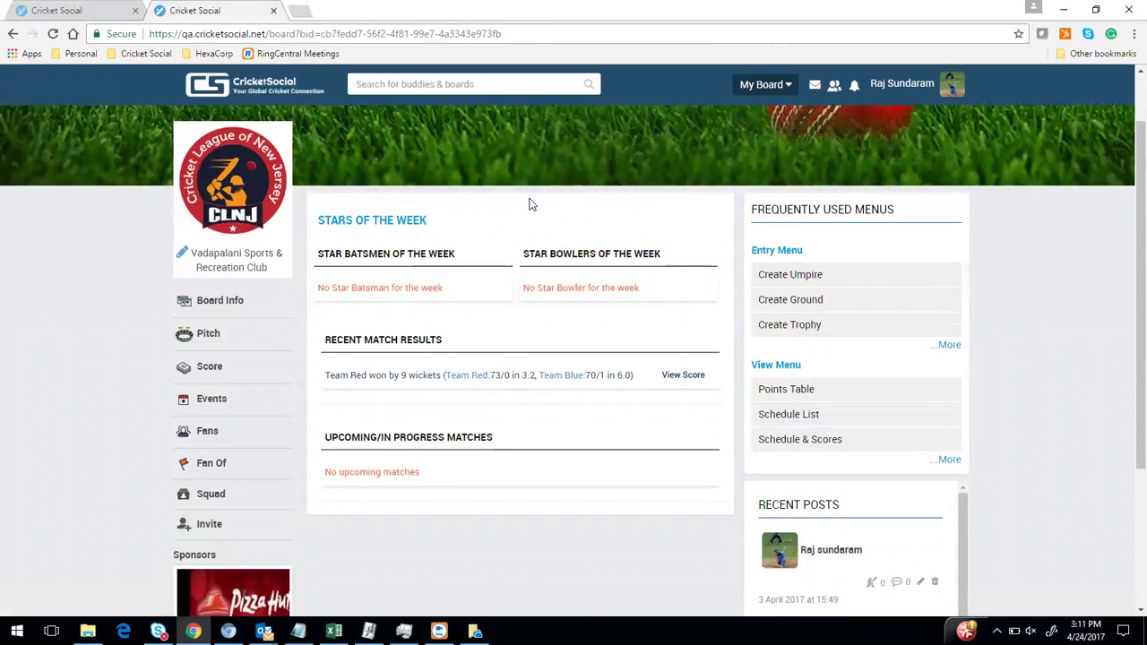
{"action": "triple_click", "coordinate": [421, 228]}
{"action": "triple_click", "coordinate": [318, 340]}
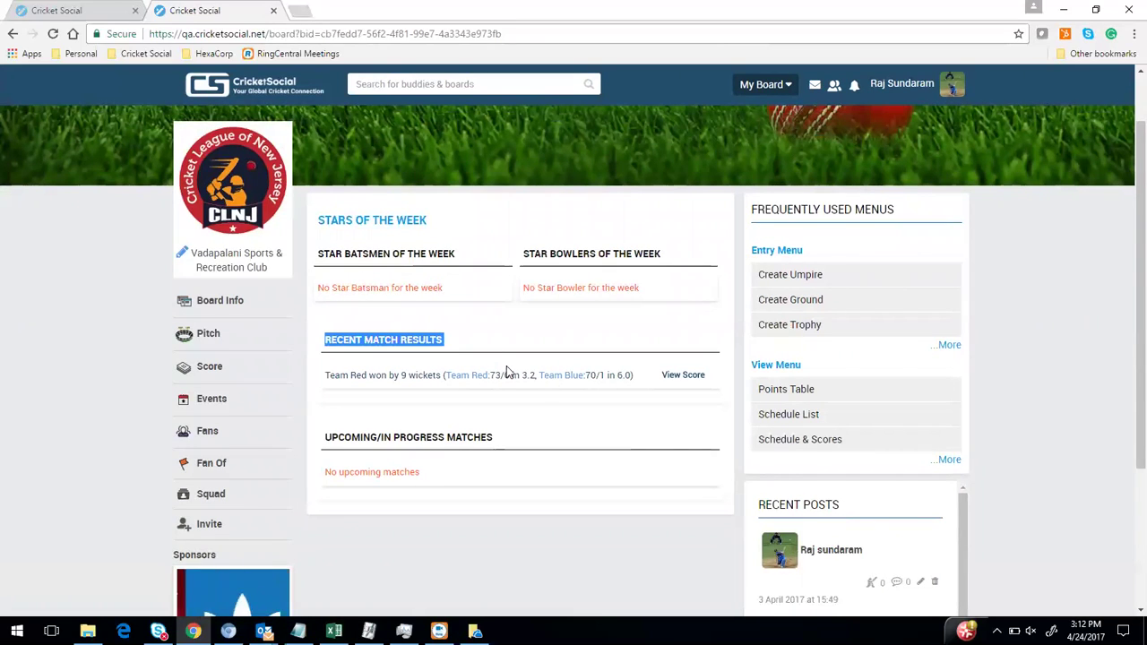
{"action": "left_click_drag", "start_coordinate": [320, 446], "coordinate": [565, 458]}
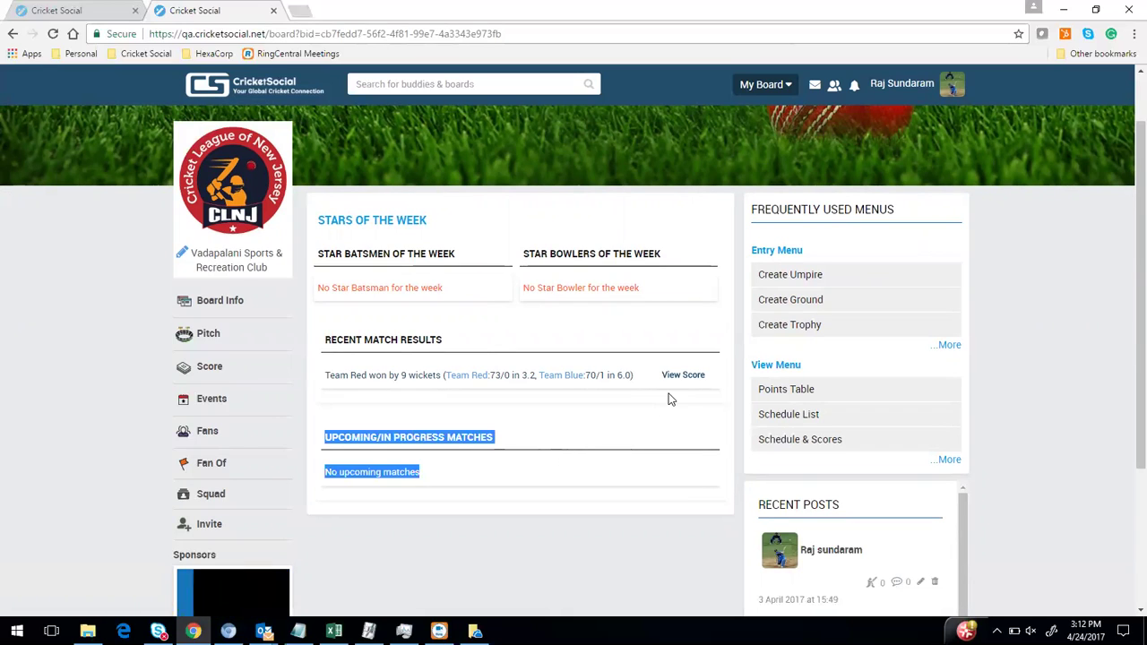
Open the Team Blue vs Team Red Full ScoreBoard and review innings totals 70/1 and 73/0
{"action": "left_click", "coordinate": [696, 376]}
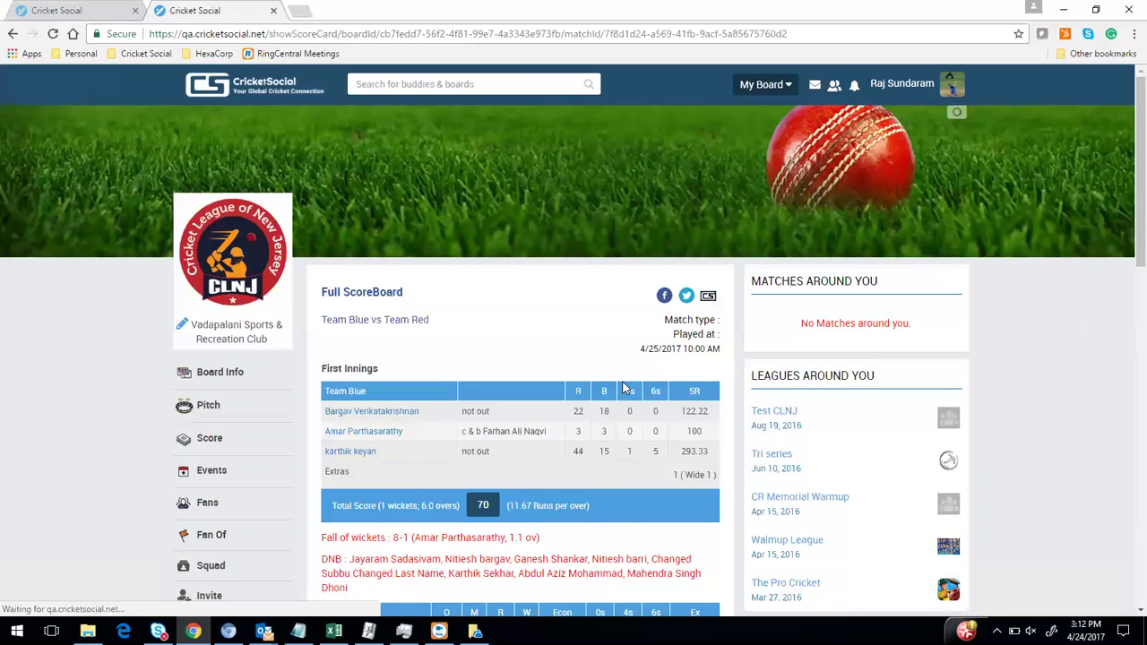
{"action": "scroll", "coordinate": [623, 390], "scroll_direction": "down", "scroll_amount": 2}
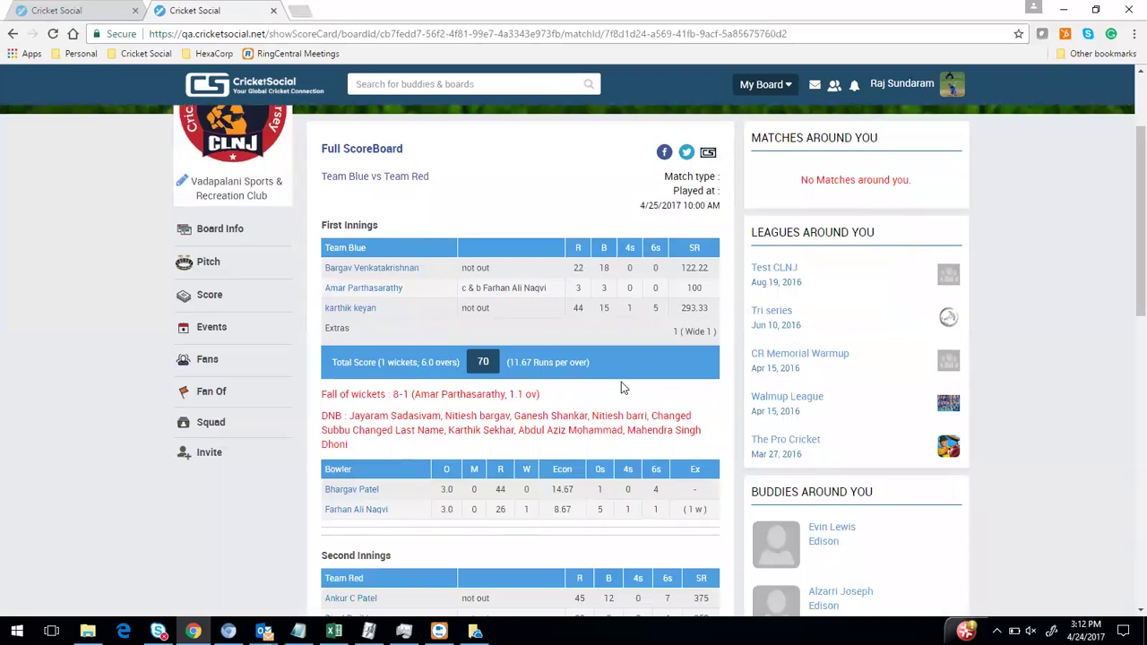
{"action": "scroll", "coordinate": [621, 382], "scroll_direction": "down", "scroll_amount": 5}
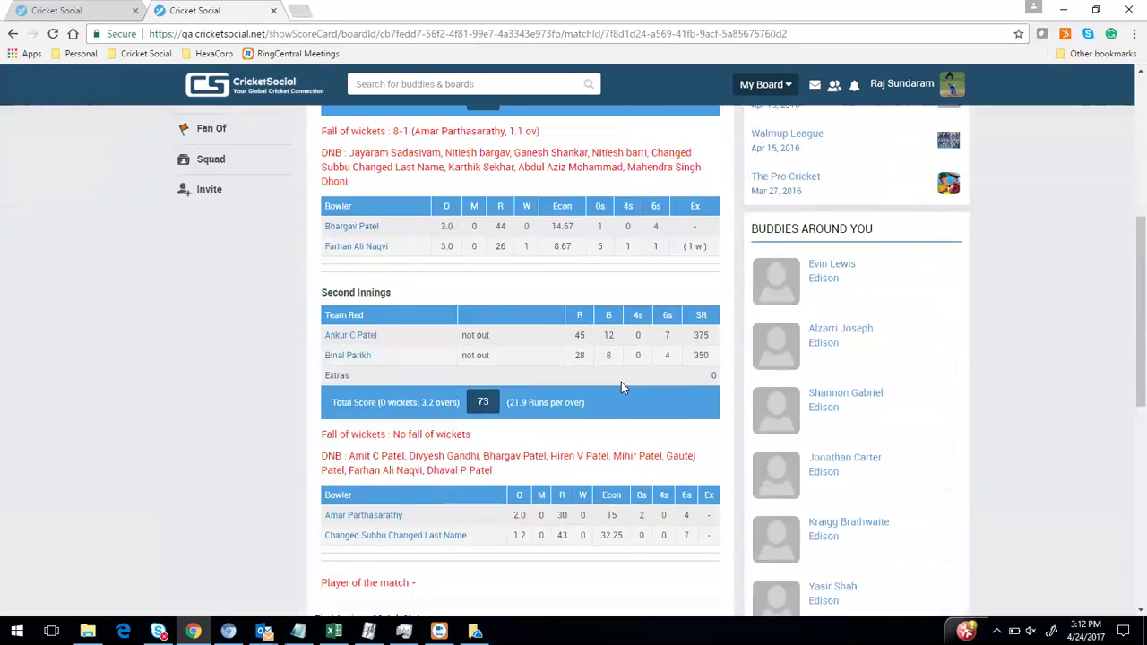
{"action": "scroll", "coordinate": [621, 381], "scroll_direction": "down", "scroll_amount": 3}
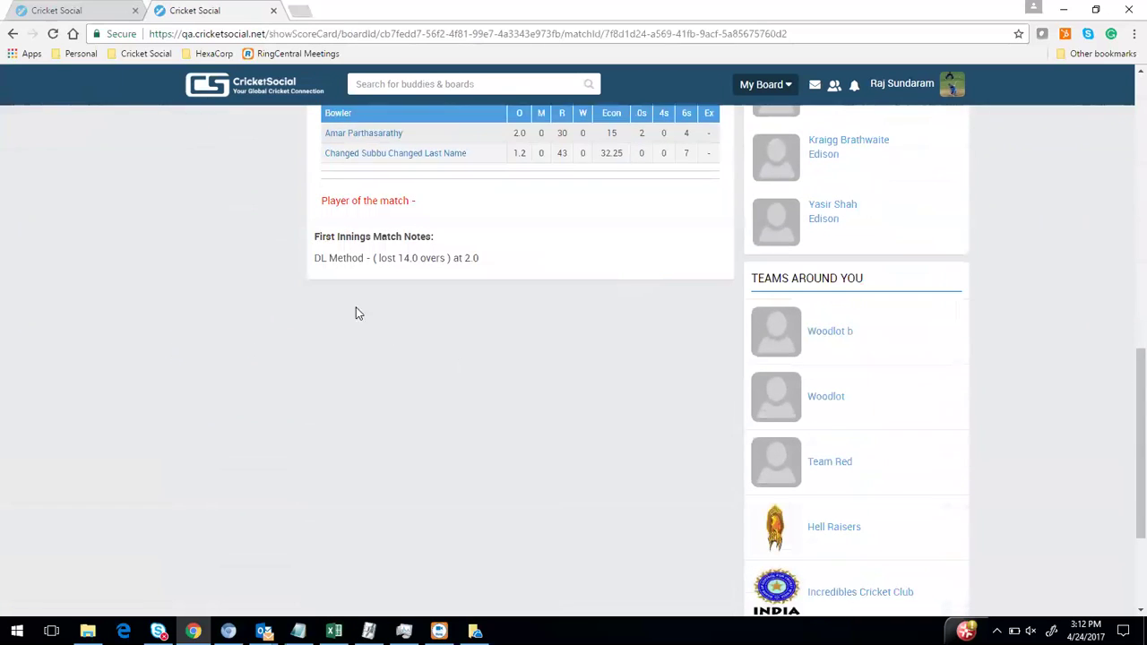
{"action": "left_click_drag", "start_coordinate": [316, 258], "coordinate": [398, 259]}
{"action": "scroll", "coordinate": [472, 443], "scroll_direction": "up", "scroll_amount": 10}
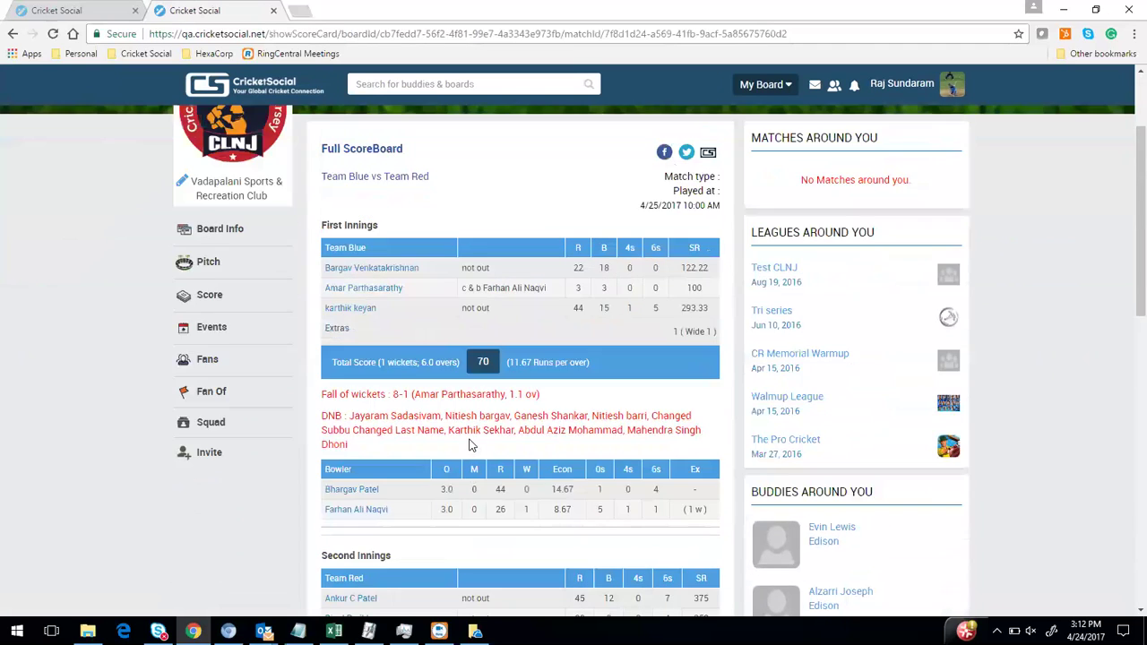
{"action": "scroll", "coordinate": [467, 444], "scroll_direction": "up", "scroll_amount": 2}
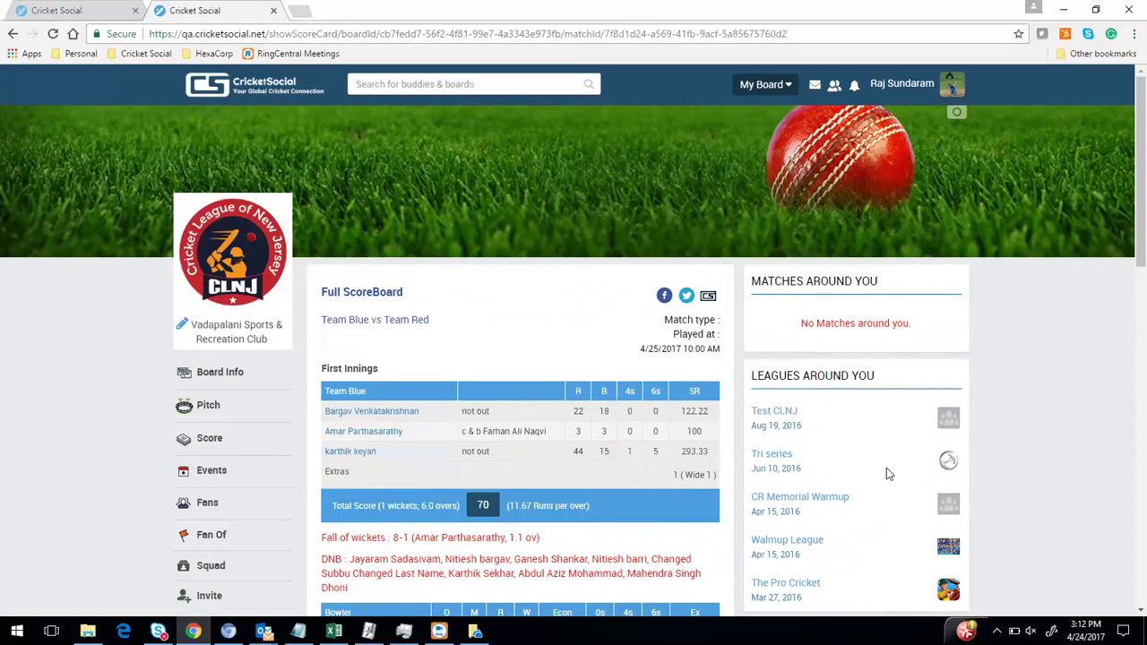
Return to the CLNJ board and open the Schedule List through the ...More view shortcuts
{"action": "left_click", "coordinate": [205, 231]}
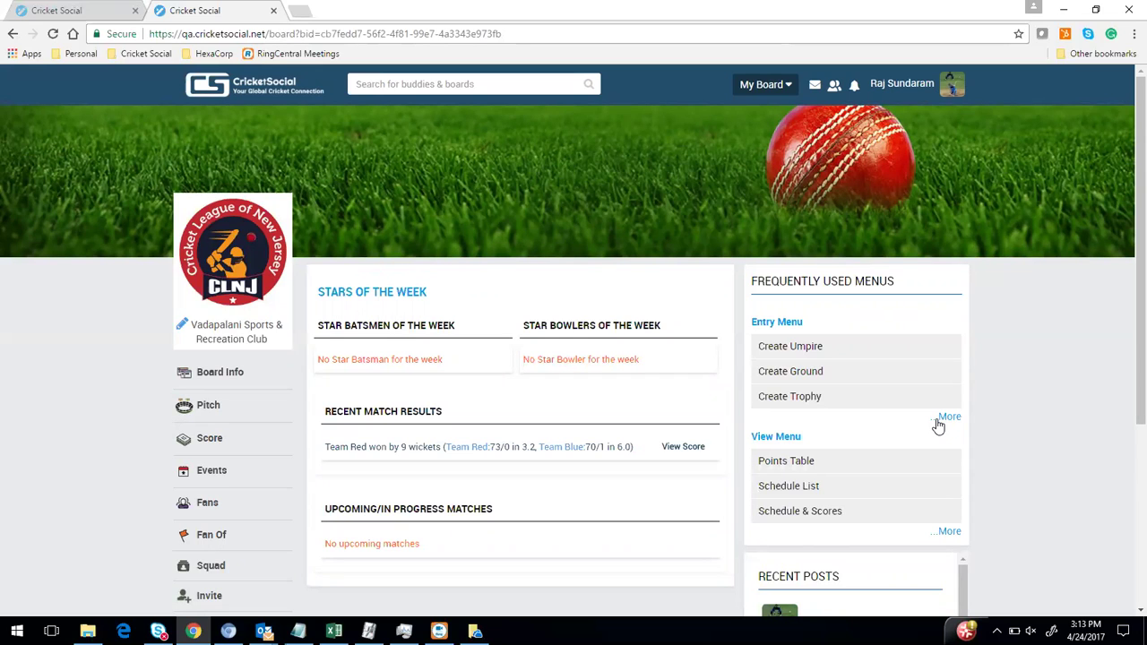
{"action": "left_click", "coordinate": [947, 532]}
{"action": "scroll", "coordinate": [905, 519], "scroll_direction": "down", "scroll_amount": 2}
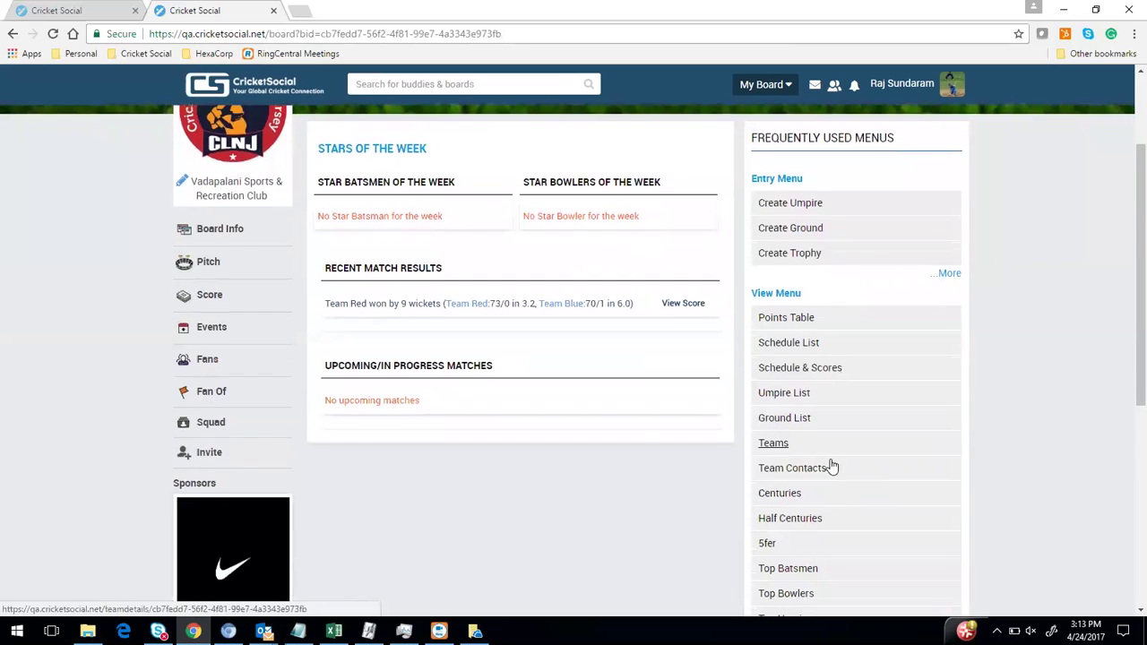
{"action": "left_click", "coordinate": [790, 350]}
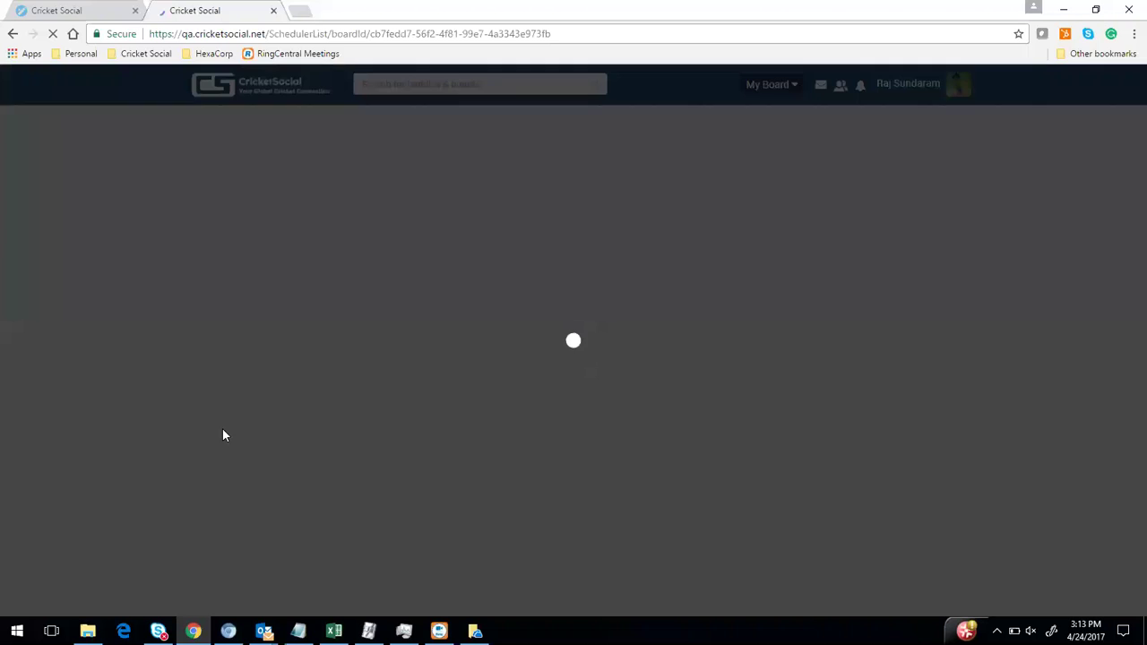
{"action": "scroll", "coordinate": [238, 430], "scroll_direction": "down", "scroll_amount": 3}
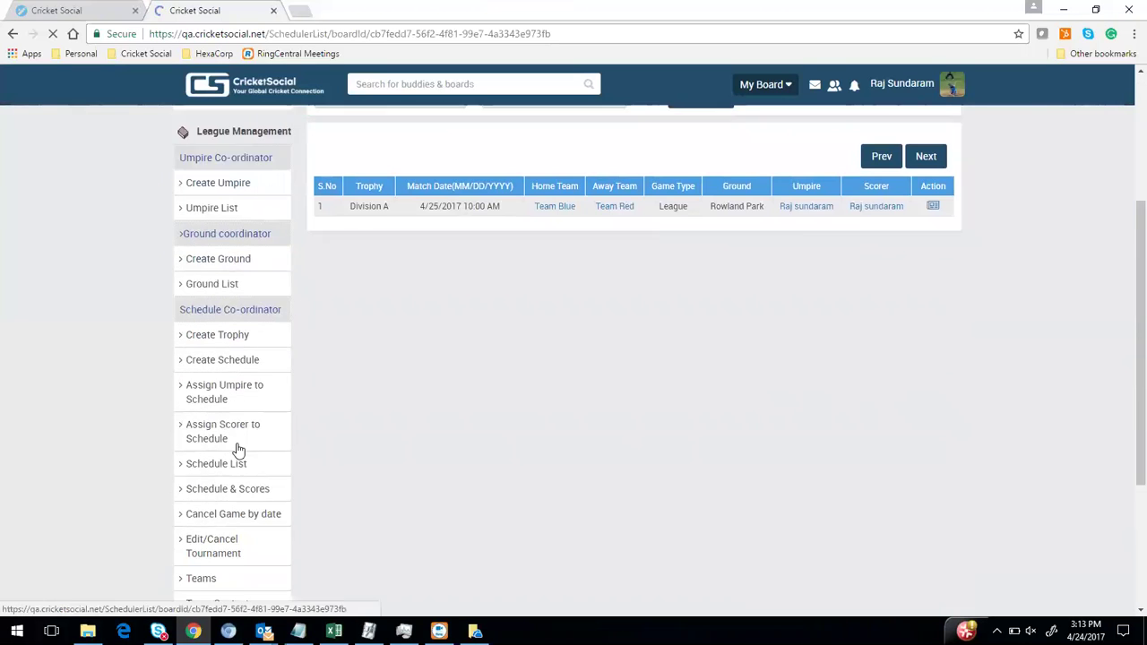
Start a new schedule with game date 04/25/2017 and time 10:00 AM
{"action": "left_click", "coordinate": [230, 319]}
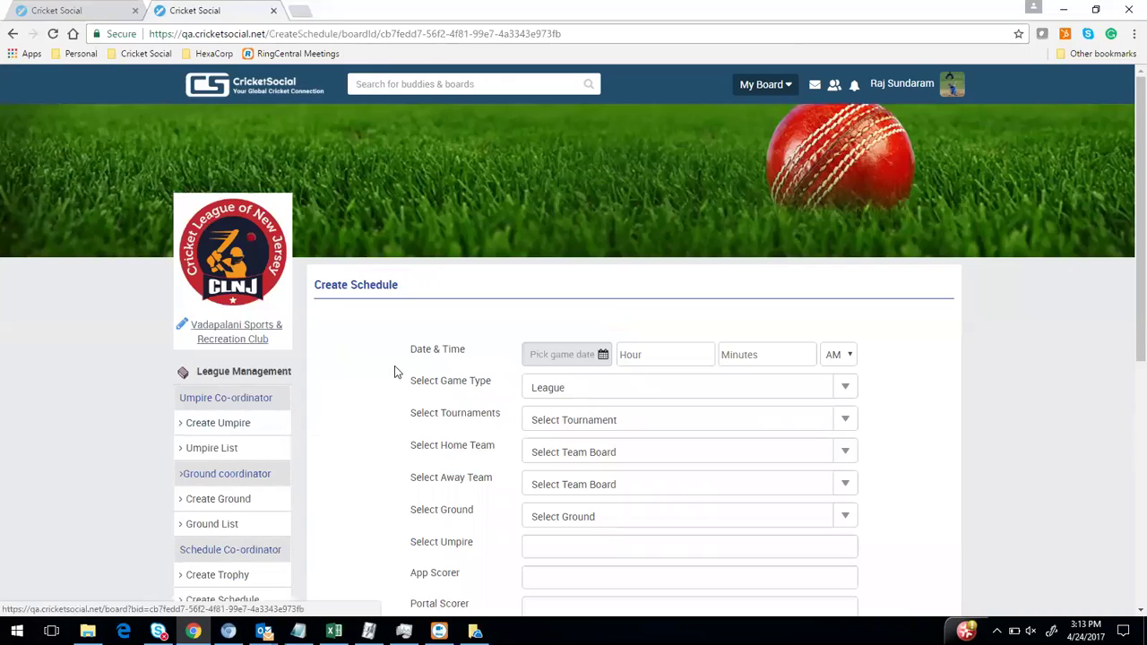
{"action": "scroll", "coordinate": [566, 215], "scroll_direction": "down", "scroll_amount": 2}
{"action": "left_click", "coordinate": [565, 212]}
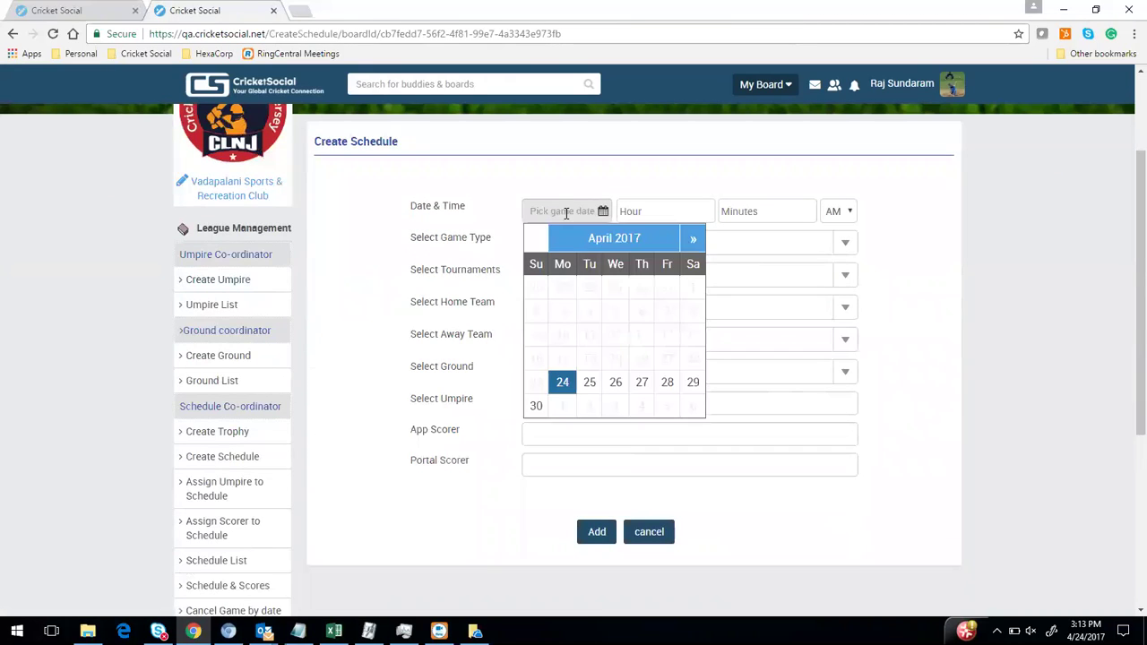
{"action": "left_click", "coordinate": [562, 383]}
{"action": "left_click", "coordinate": [678, 213]}
{"action": "left_click", "coordinate": [589, 210]}
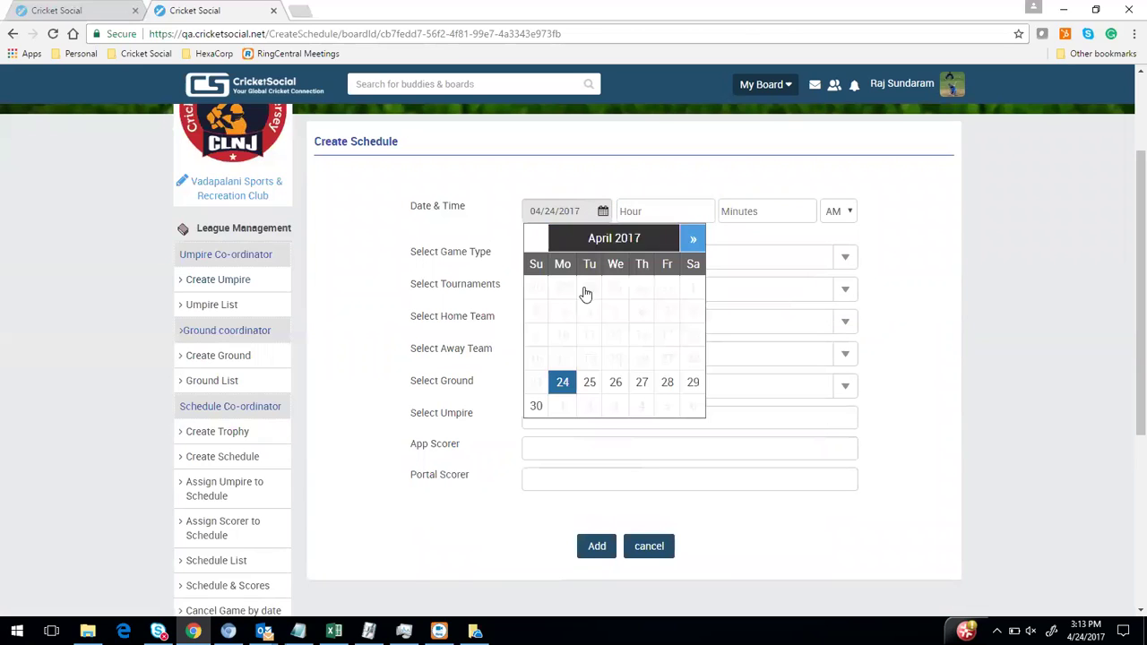
{"action": "left_click", "coordinate": [589, 381]}
{"action": "left_click", "coordinate": [636, 210]}
{"action": "type", "text": "10"}
{"action": "key", "text": "Tab"}
{"action": "type", "text": "00"}
{"action": "key", "text": "Tab"}
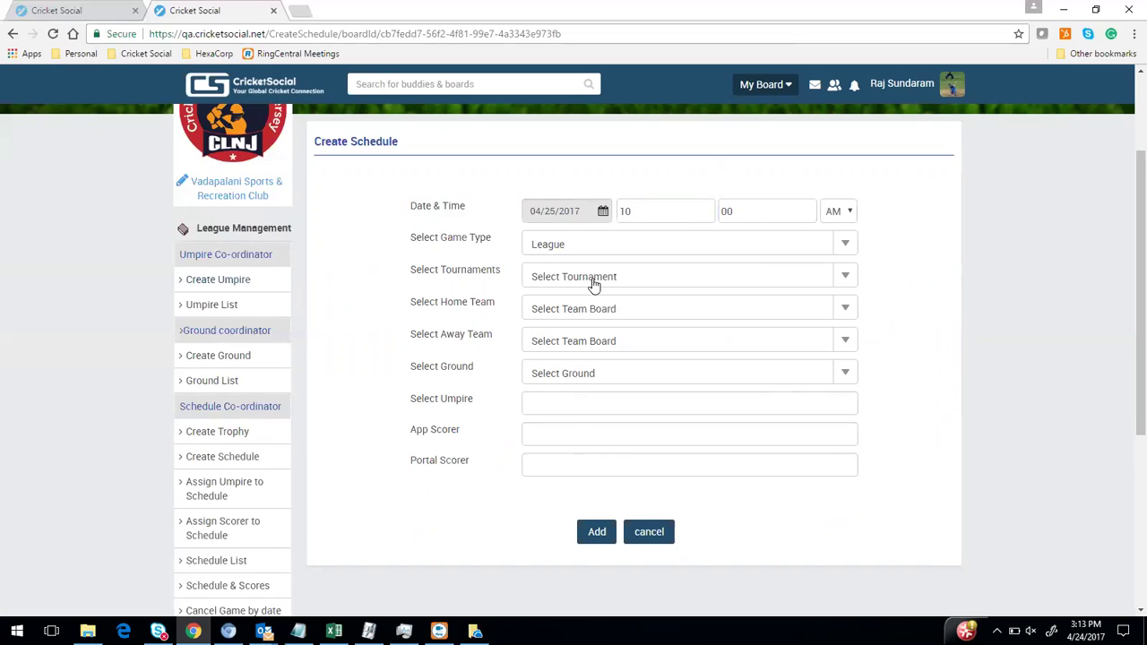
Choose London CT as tournament, Team Blue home, Team White away, at Rowland Park
{"action": "left_click", "coordinate": [592, 284]}
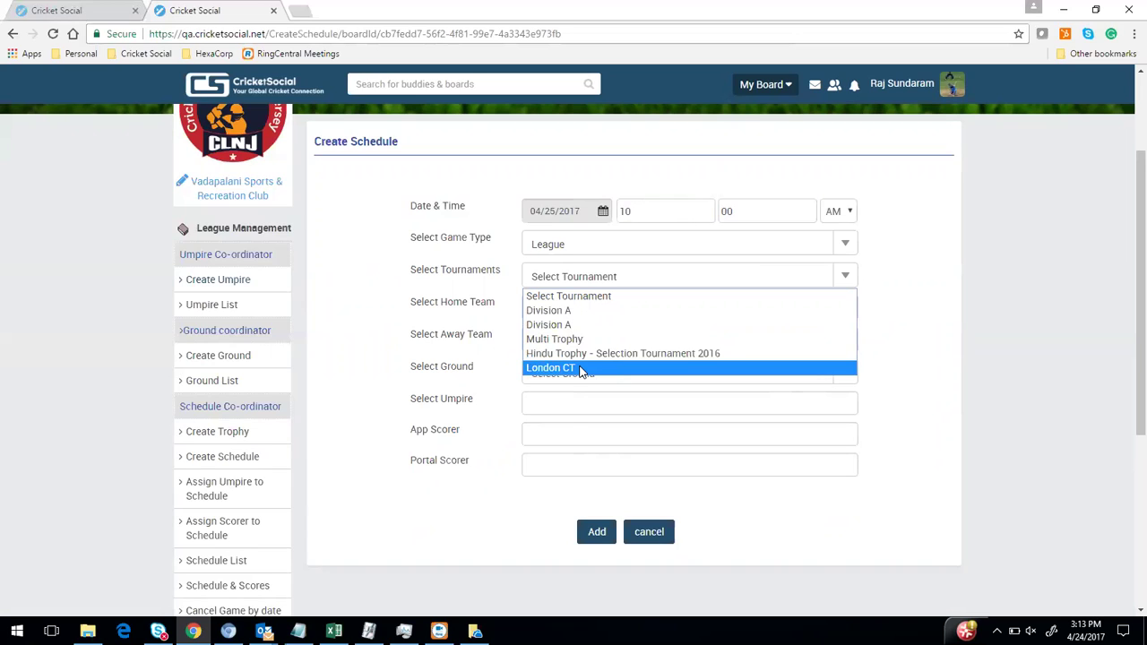
{"action": "left_click", "coordinate": [581, 368]}
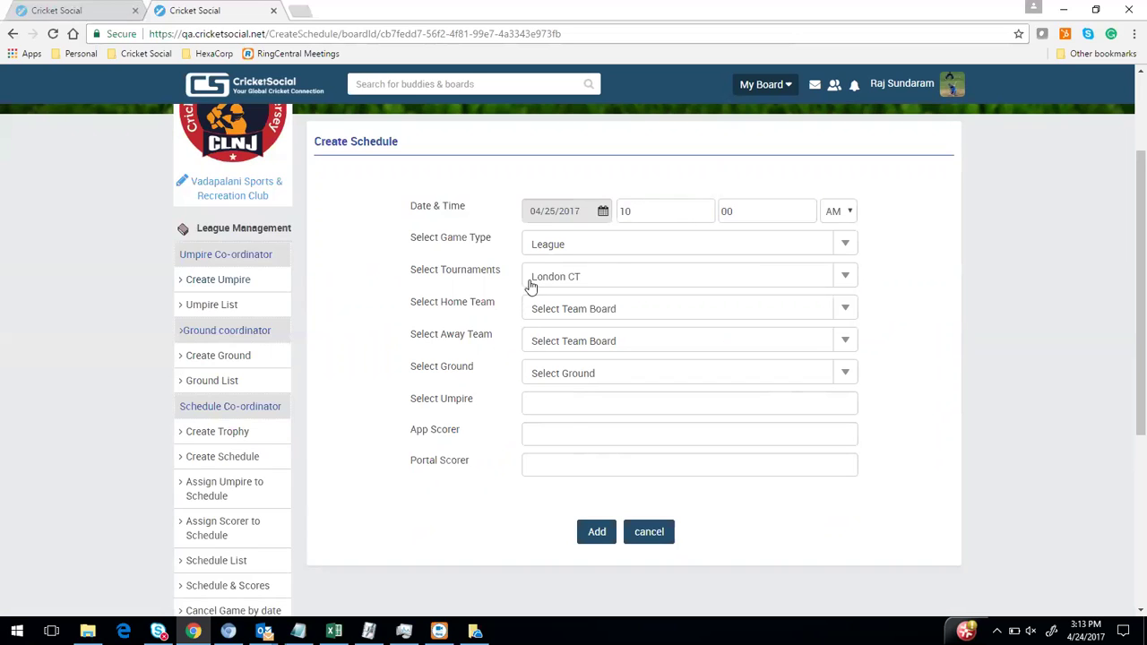
{"action": "left_click", "coordinate": [557, 313]}
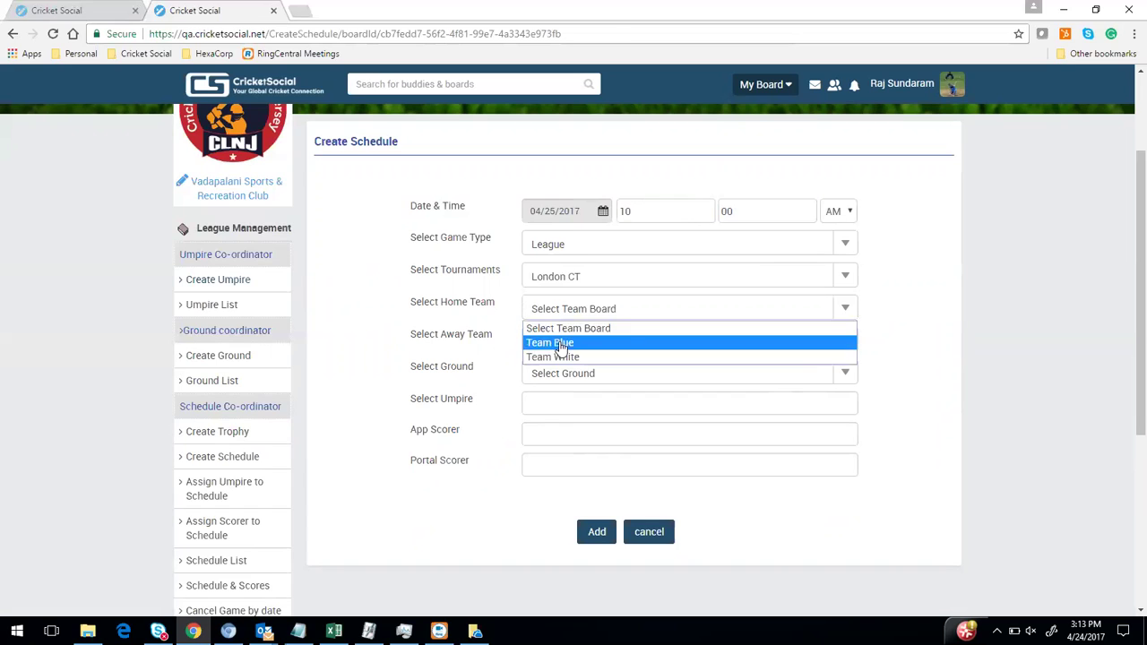
{"action": "left_click", "coordinate": [564, 342]}
{"action": "left_click", "coordinate": [565, 344]}
{"action": "left_click", "coordinate": [559, 388]}
{"action": "left_click", "coordinate": [566, 375]}
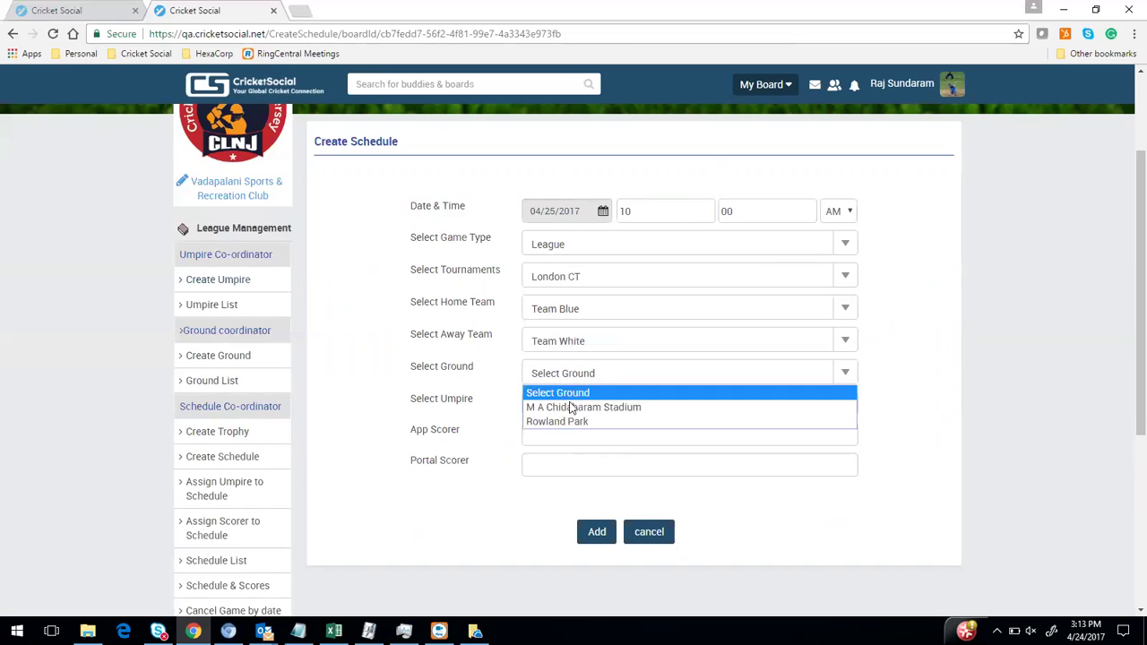
{"action": "left_click", "coordinate": [566, 422]}
Search for the same person and assign them as both umpire and app scorer
{"action": "left_click", "coordinate": [561, 404]}
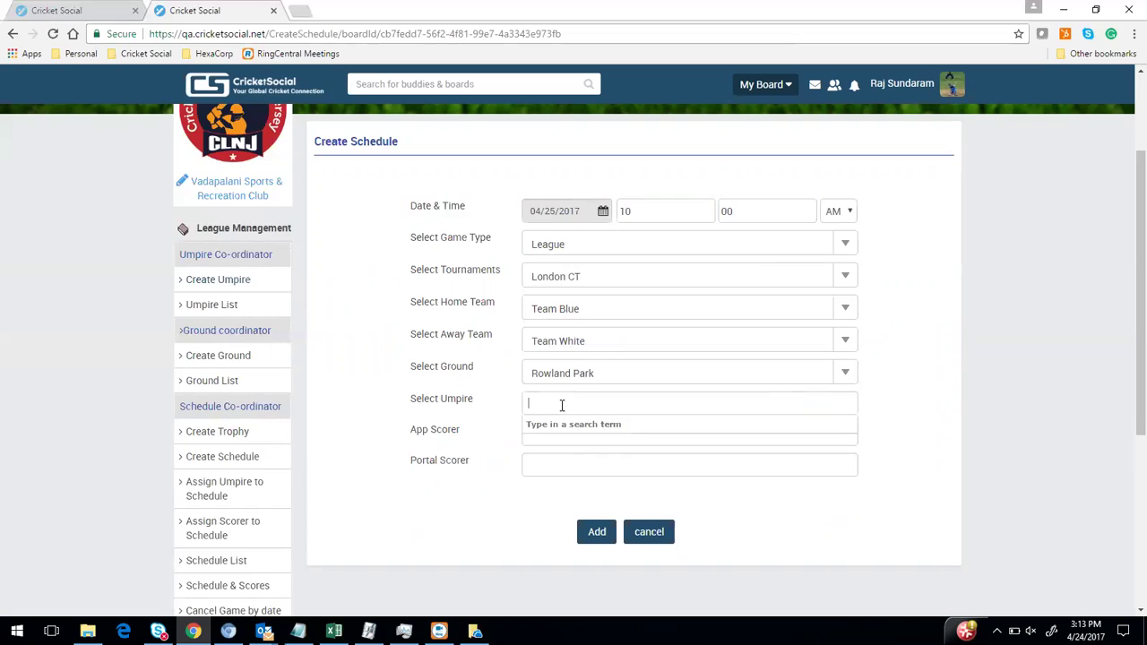
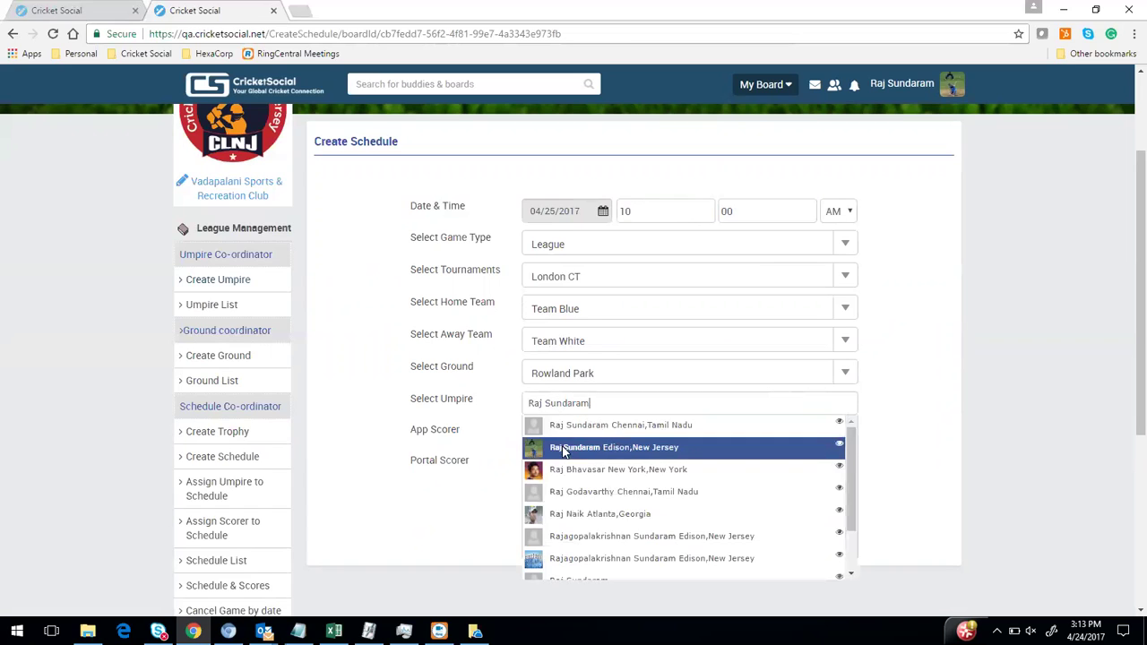
{"action": "left_click", "coordinate": [562, 445]}
{"action": "left_click", "coordinate": [567, 434]}
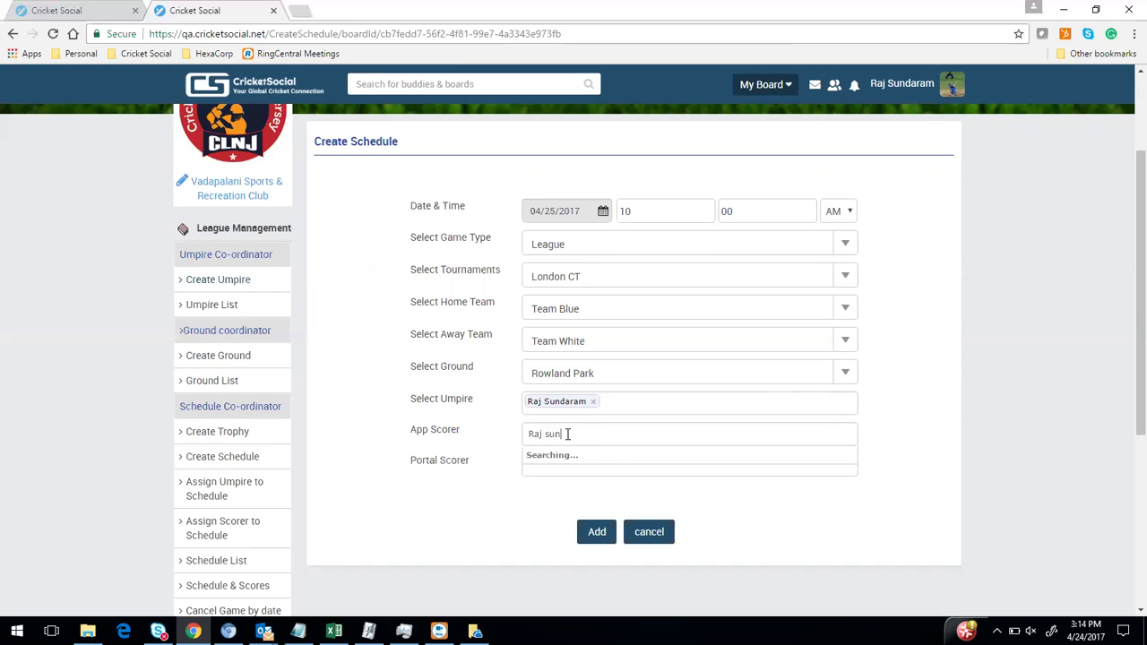
{"action": "left_click", "coordinate": [560, 482]}
{"action": "left_click_drag", "start_coordinate": [417, 438], "coordinate": [465, 440]}
{"action": "left_click", "coordinate": [467, 436]}
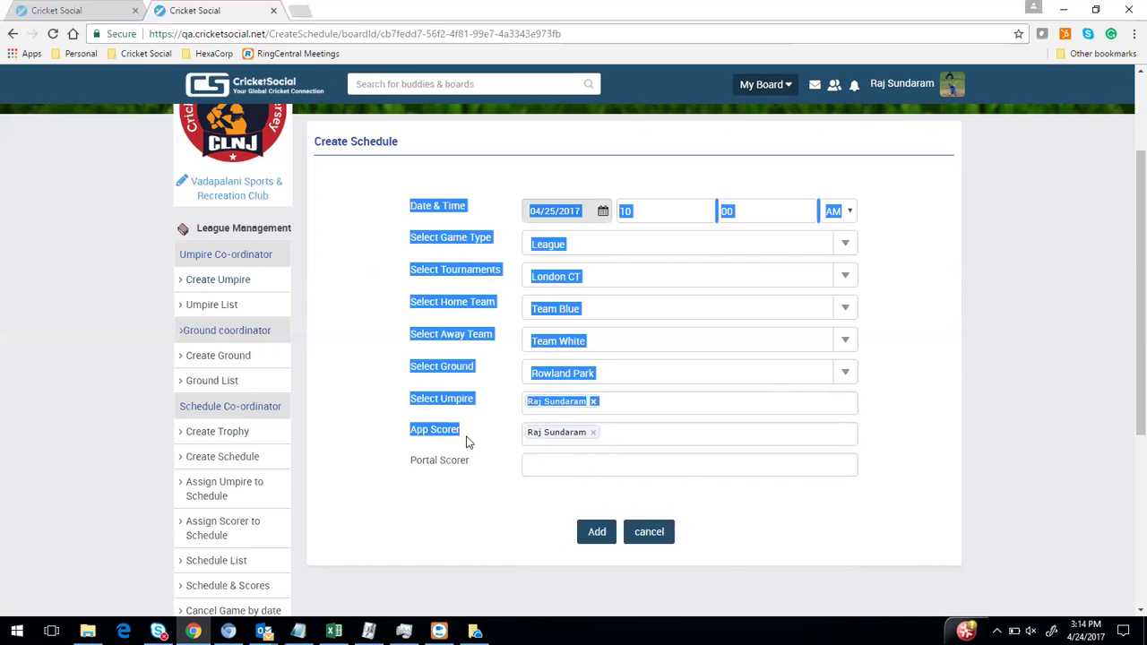
{"action": "left_click", "coordinate": [469, 442]}
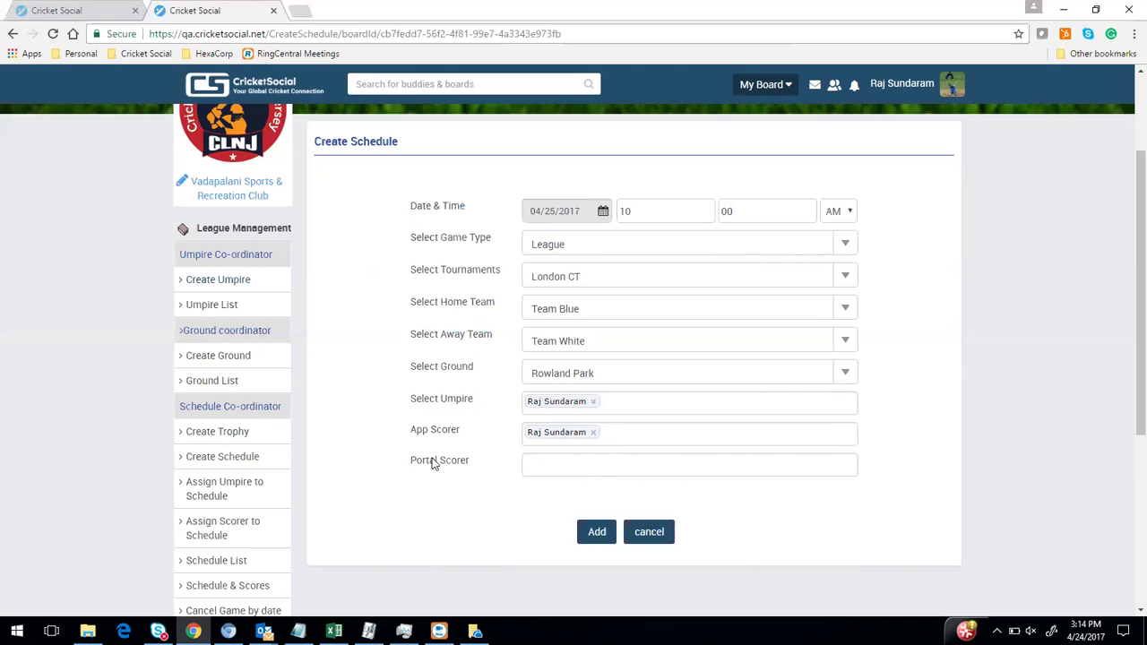
Save the Team Blue vs Team White schedule with the Add button
{"action": "left_click", "coordinate": [610, 532]}
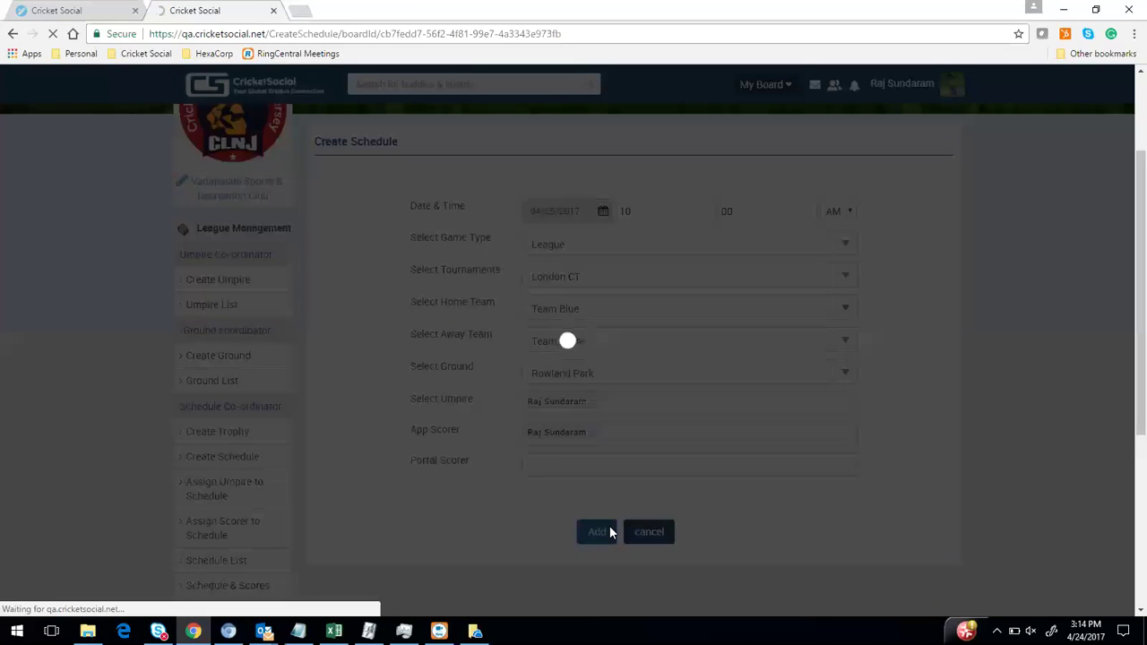